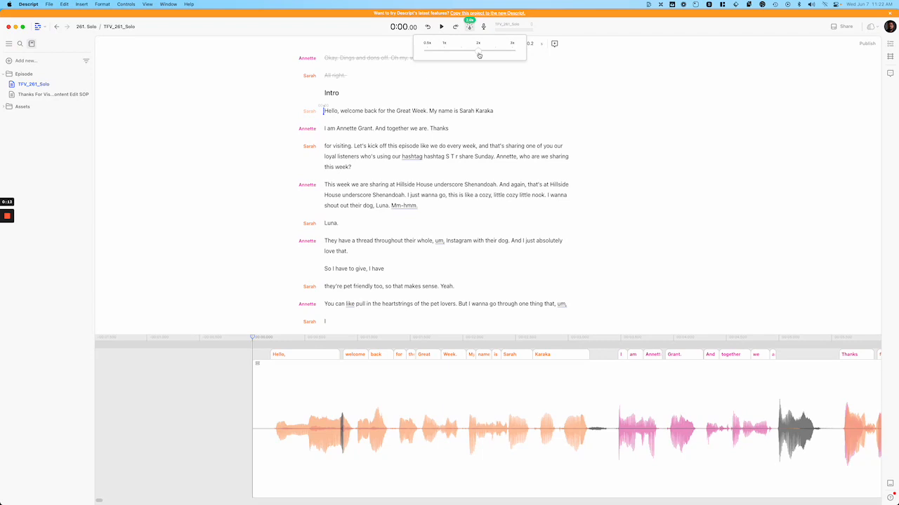
# - Try lowering the playback speed to 1x and return it to 2x
pyautogui.moveTo(478, 55); pyautogui.dragTo(471, 55)
pyautogui.moveTo(471, 55); pyautogui.dragTo(444, 53)
pyautogui.moveTo(443, 54); pyautogui.dragTo(476, 54)
pyautogui.click(471, 32)
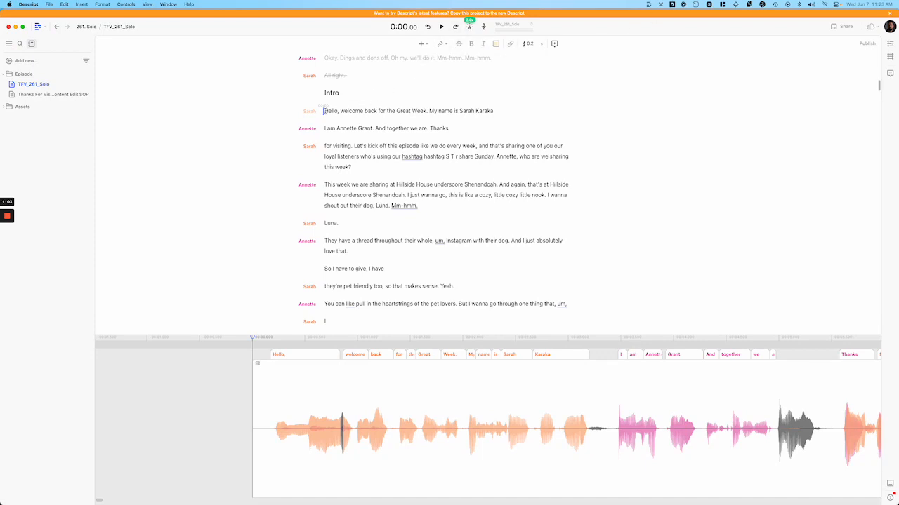
# - Lower the playback speed in two stages to a setting between 1x and 2x
pyautogui.click(469, 26)
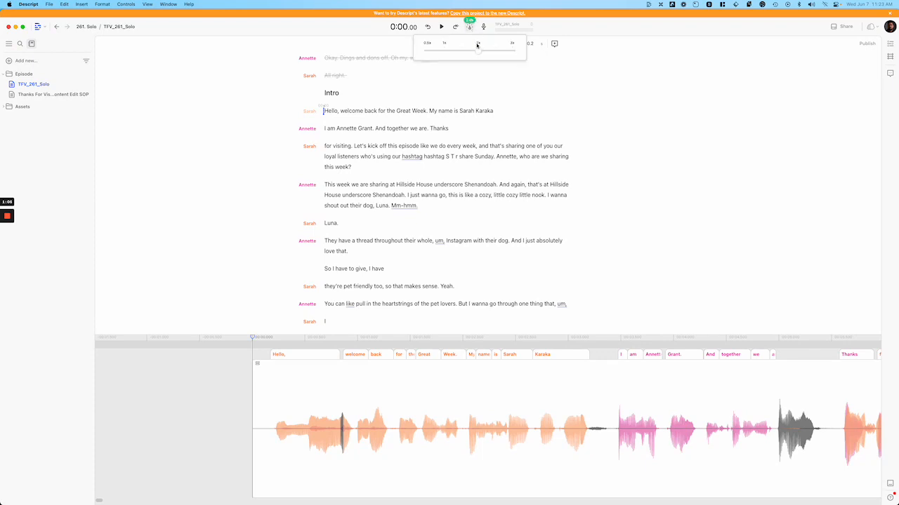
pyautogui.moveTo(478, 51); pyautogui.dragTo(470, 53)
pyautogui.click(470, 28)
pyautogui.click(470, 28)
pyautogui.moveTo(469, 52); pyautogui.dragTo(462, 53)
pyautogui.click(470, 29)
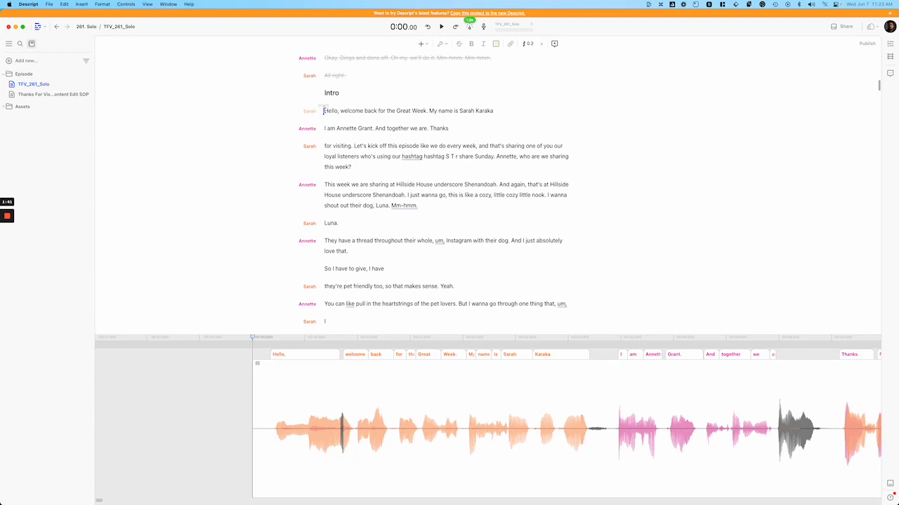
# - Search the composition for the text "airbnb", clear it, and briefly filter by the second highlight color
pyautogui.press('super+f')
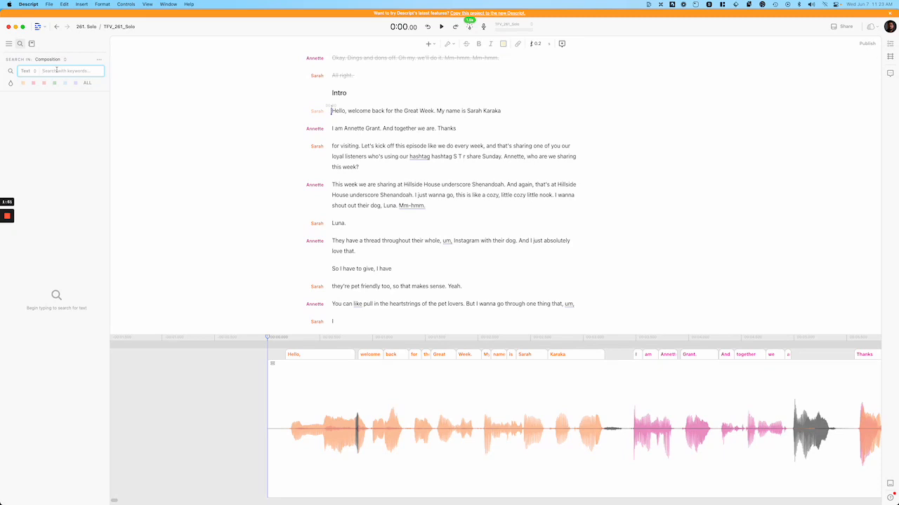
pyautogui.write('airbnb')
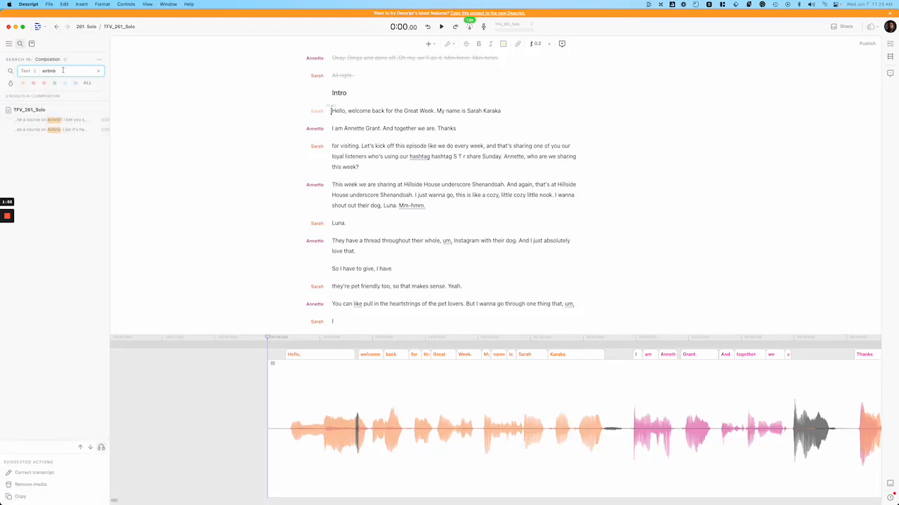
pyautogui.press('BackSpace')
pyautogui.press('BackSpace')
pyautogui.press('BackSpace')
pyautogui.press('BackSpace')
pyautogui.press('BackSpace')
pyautogui.press('BackSpace')
pyautogui.click(33, 83)
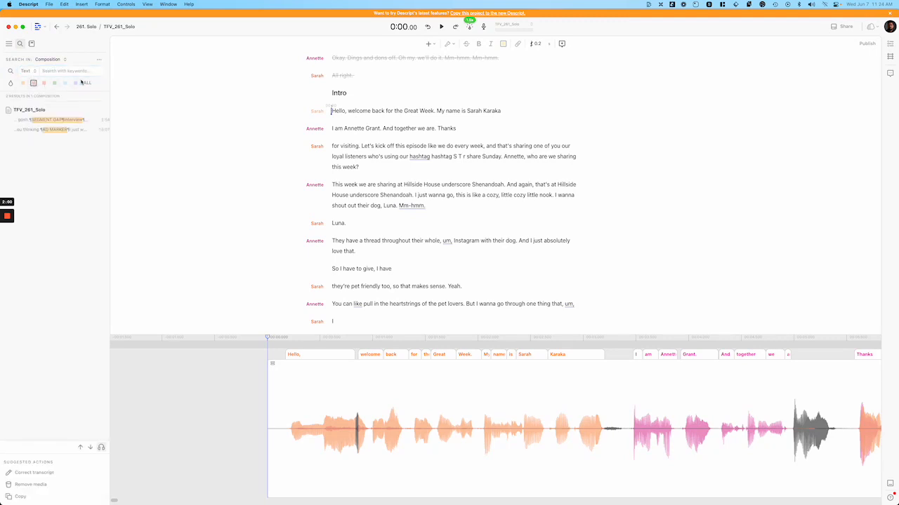
pyautogui.click(33, 83)
# - Switch the composition search to word gaps and examine the pauses in the timeline waveform
pyautogui.click(32, 71)
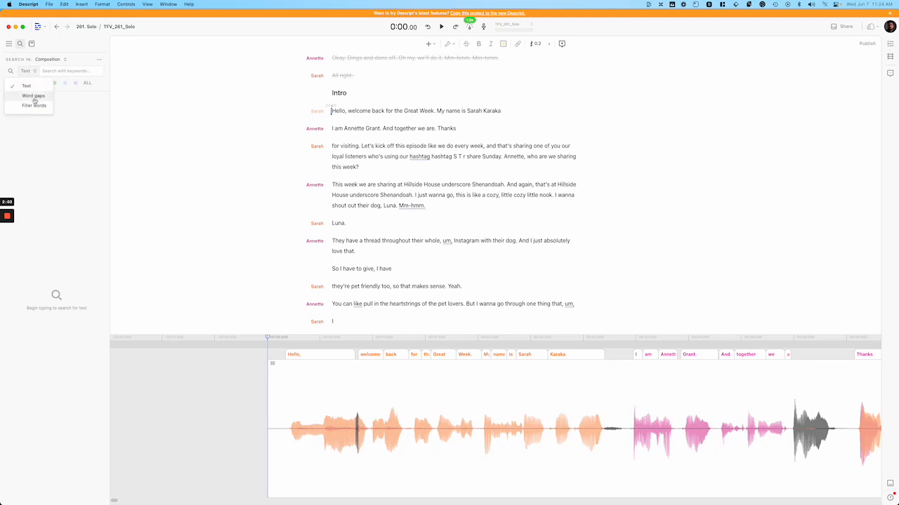
pyautogui.click(34, 96)
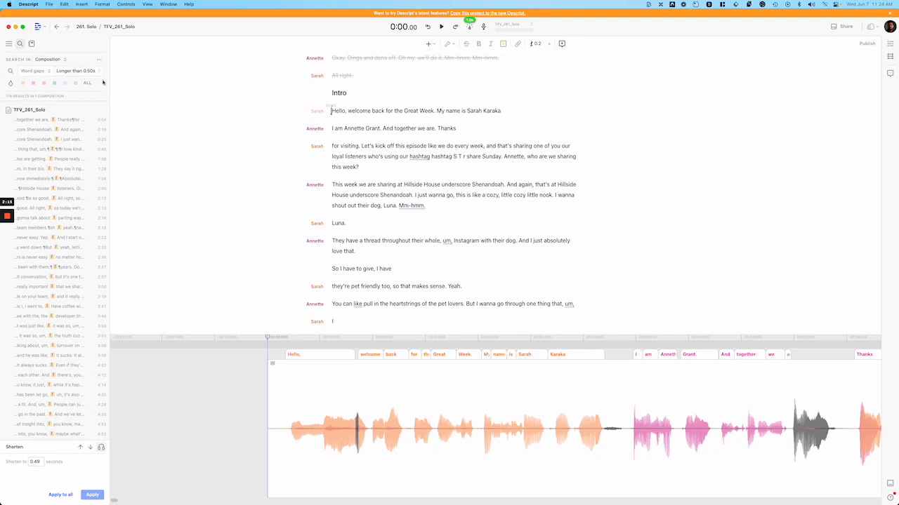
pyautogui.hscroll(5, 487, 393)
pyautogui.hscroll(8, 487, 394)
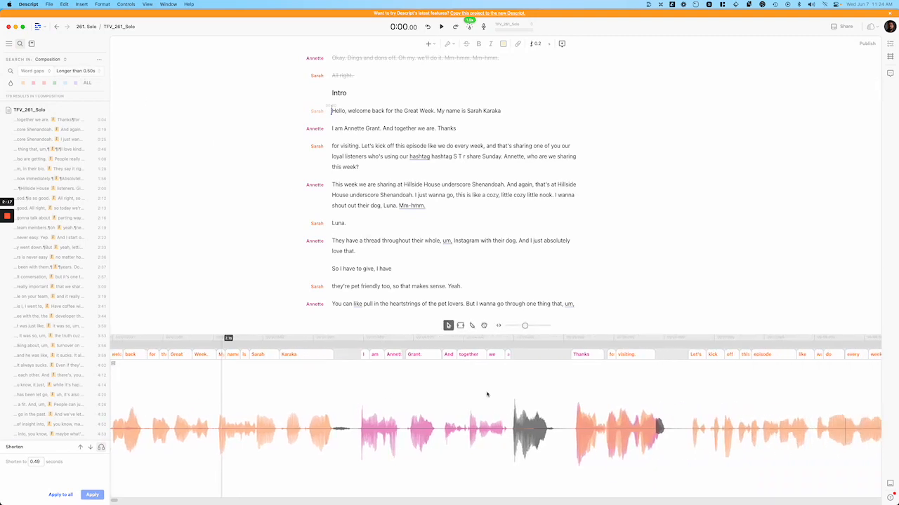
pyautogui.hscroll(3, 540, 404)
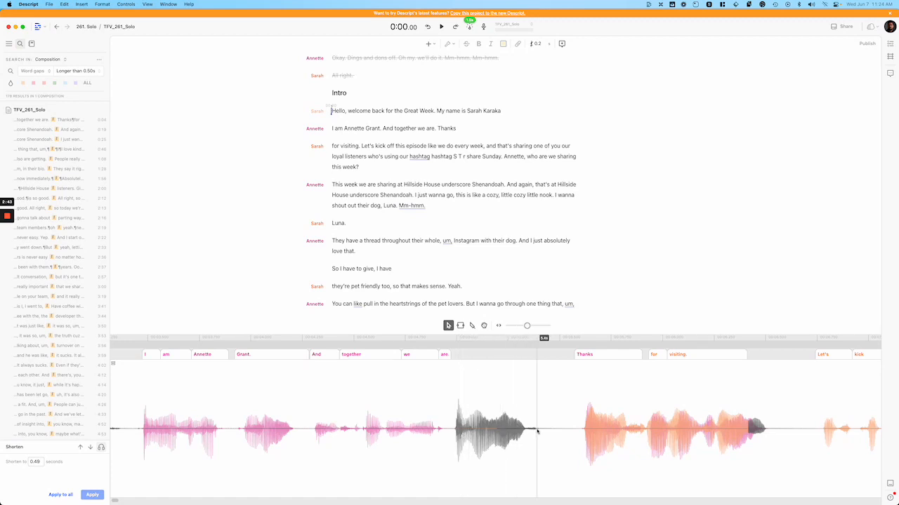
pyautogui.scroll(-3, 537, 431)
pyautogui.scroll(-5, 537, 431)
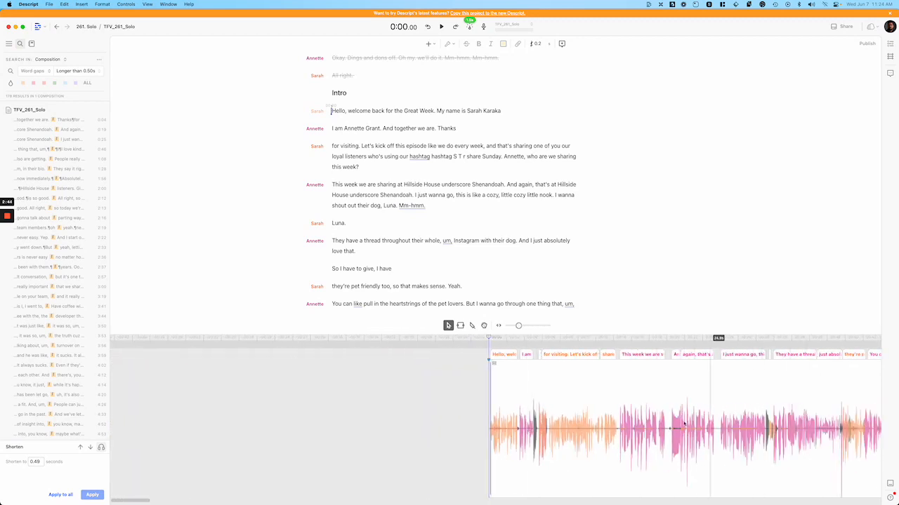
pyautogui.scroll(2, 425, 431)
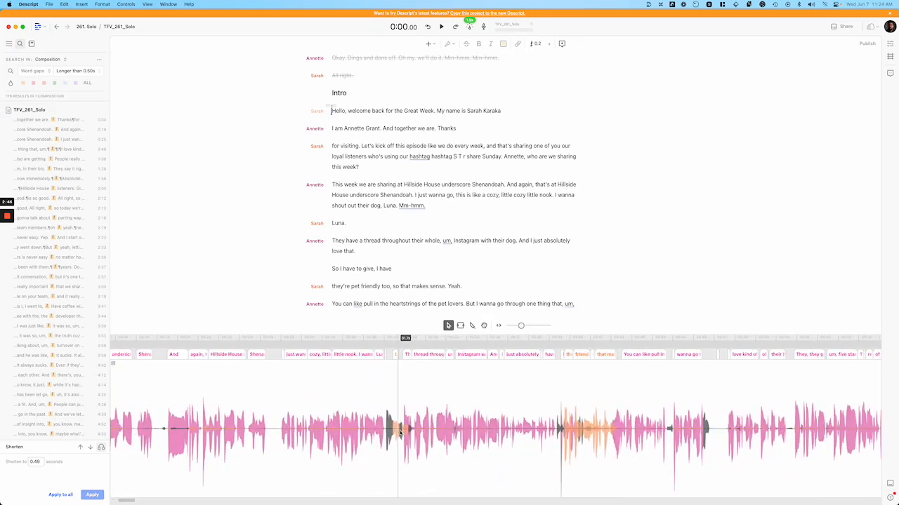
# - Limit the word gap search to gaps longer than 2 seconds
pyautogui.click(73, 71)
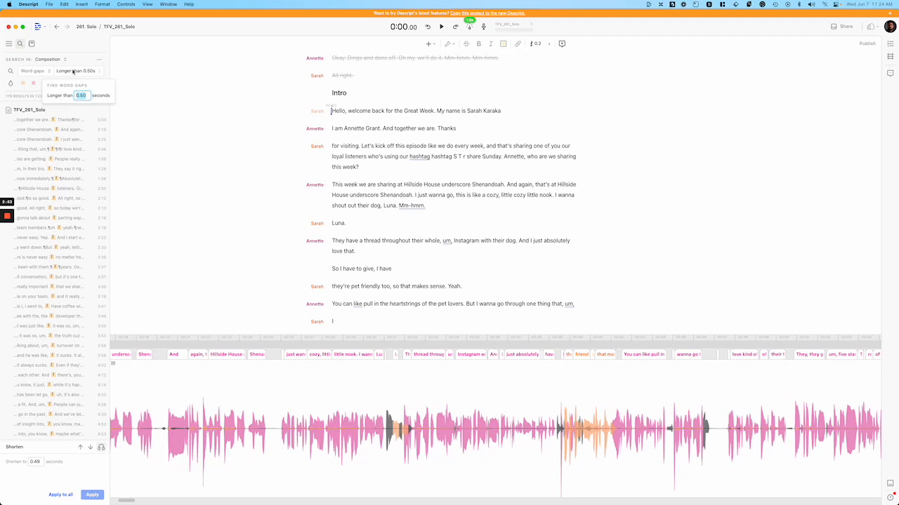
pyautogui.write('2')
pyautogui.press('Return')
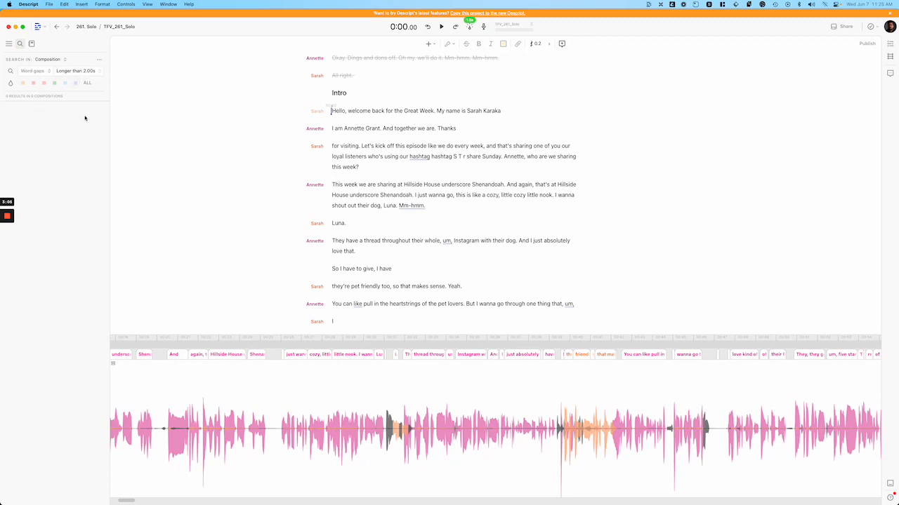
# - Set the word gap search to find gaps longer than 1.00 seconds
pyautogui.click(78, 73)
pyautogui.write('1.00')
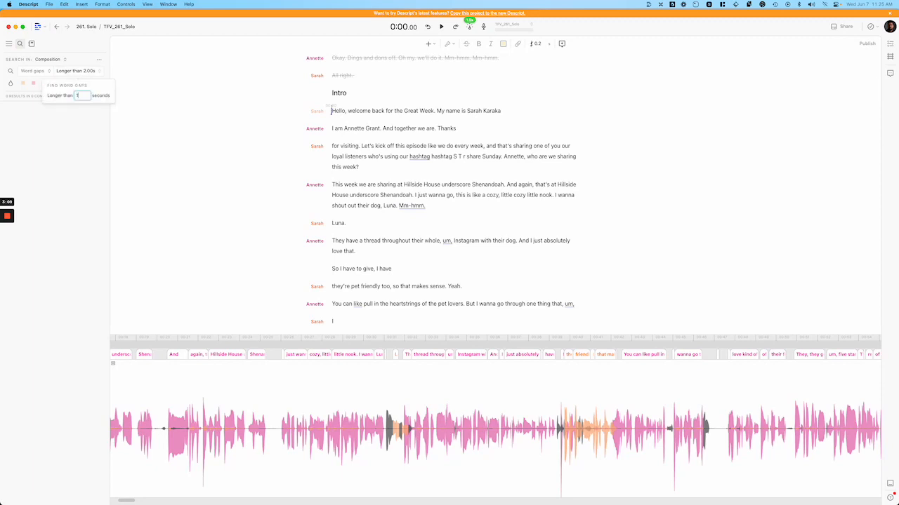
pyautogui.click(79, 50)
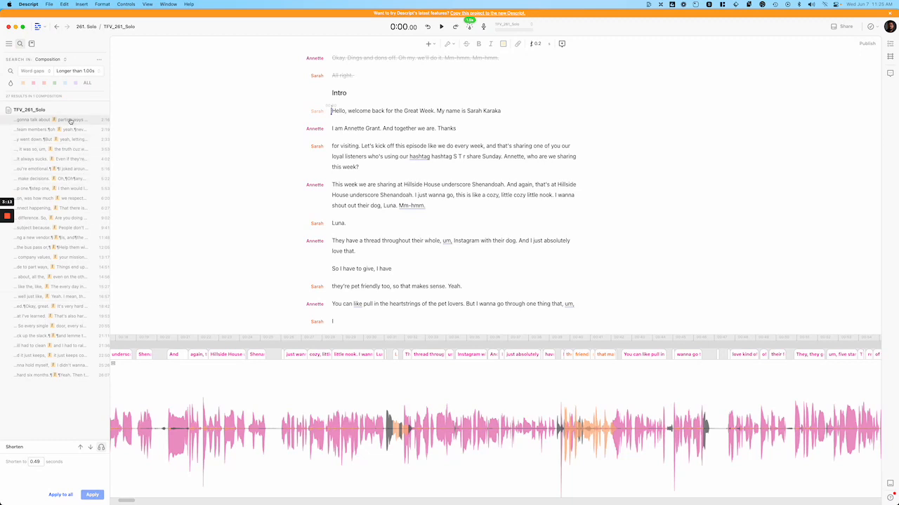
# - Inspect the word gap after "decisions" and play the gaps after "step one" and "how much"
pyautogui.click(69, 179)
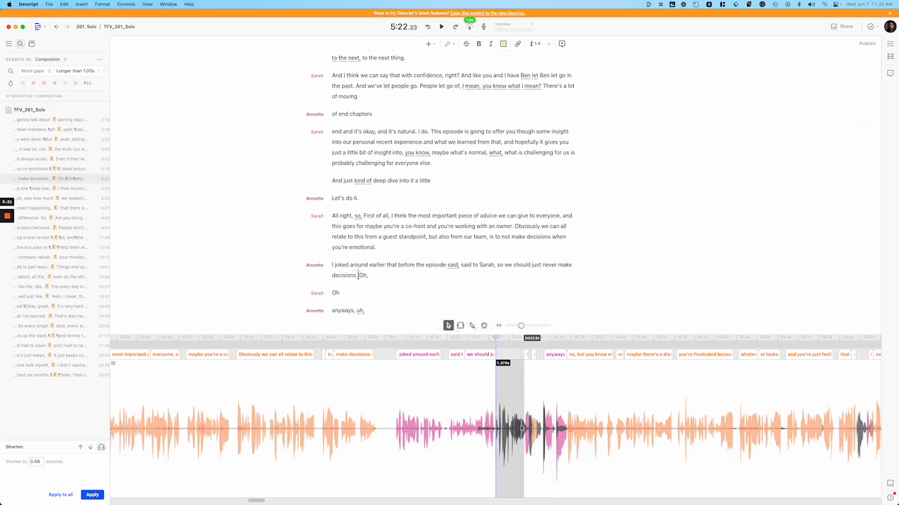
pyautogui.scroll(3, 522, 428)
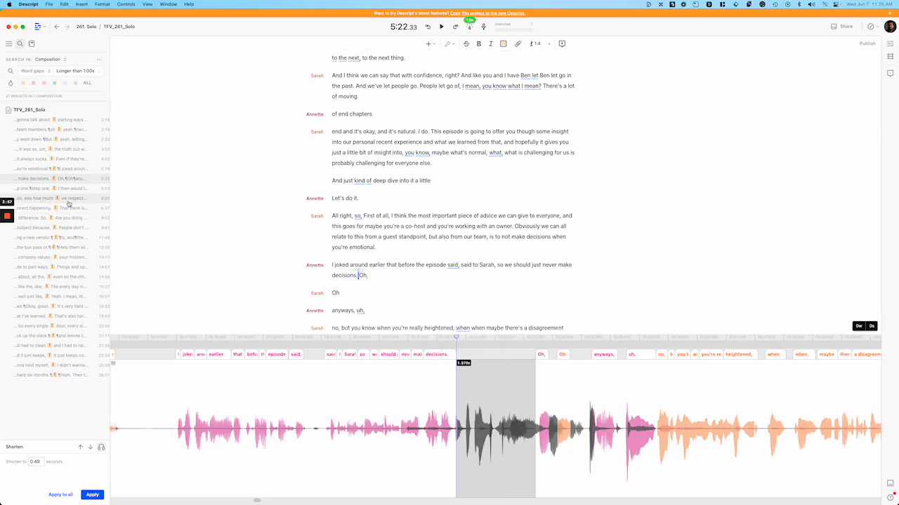
pyautogui.click(63, 189)
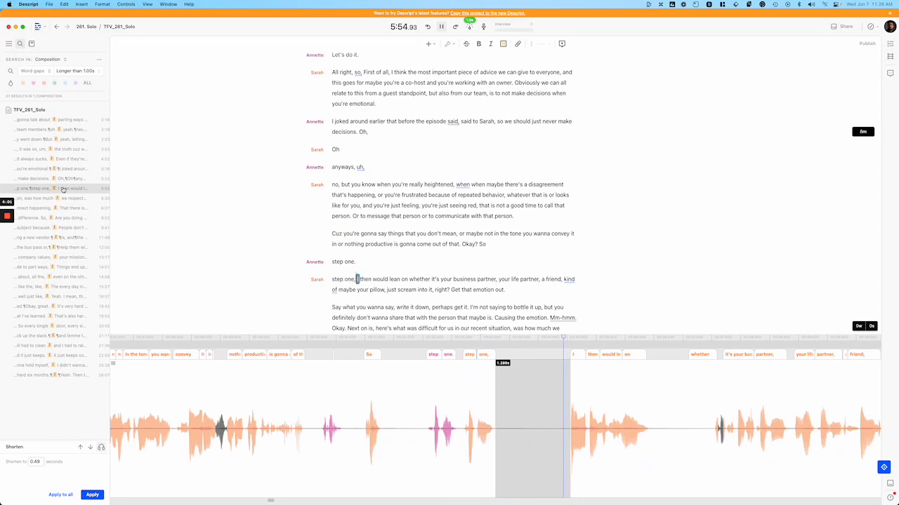
pyautogui.press('space')
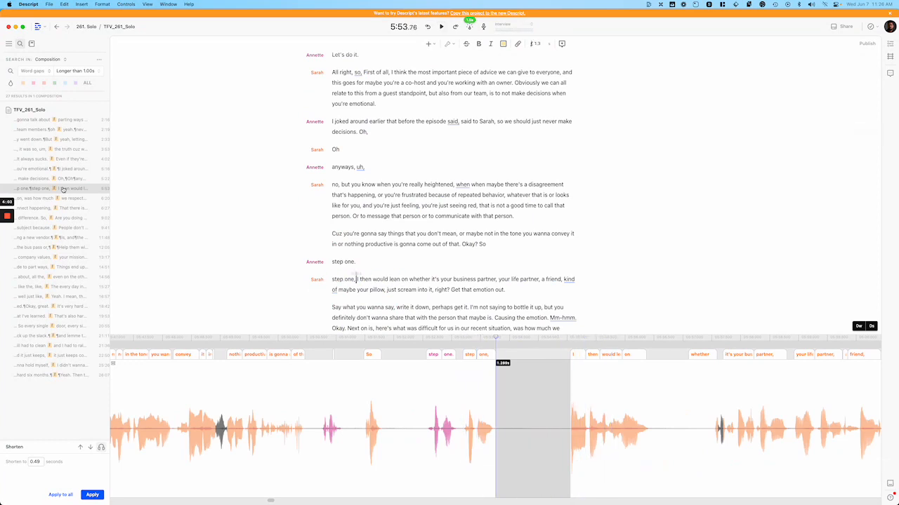
pyautogui.click(66, 193)
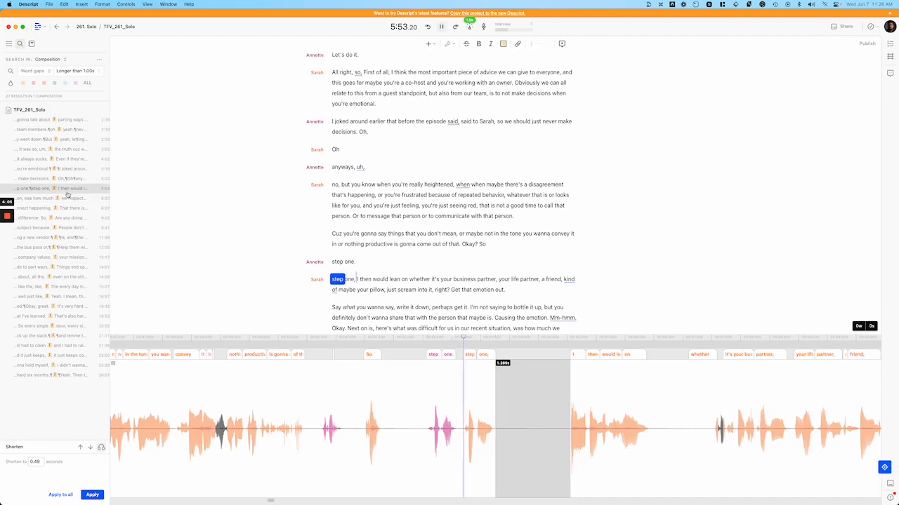
pyautogui.press('space')
pyautogui.click(70, 198)
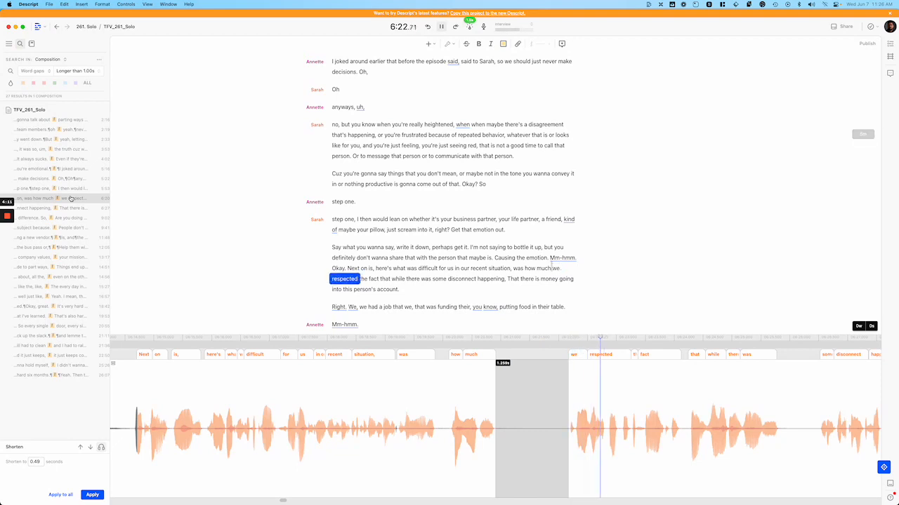
pyautogui.press('space')
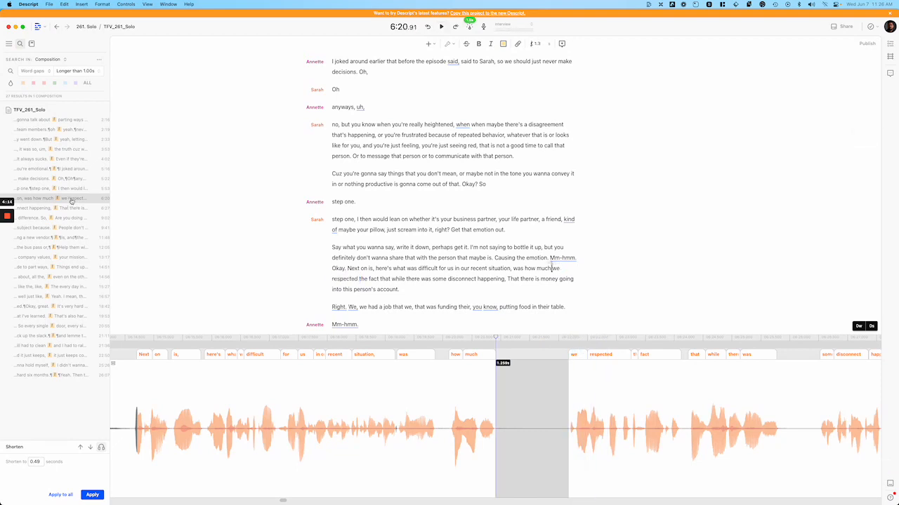
# - Switch the search to filler words and review the list of filler words available for filtering
pyautogui.click(37, 70)
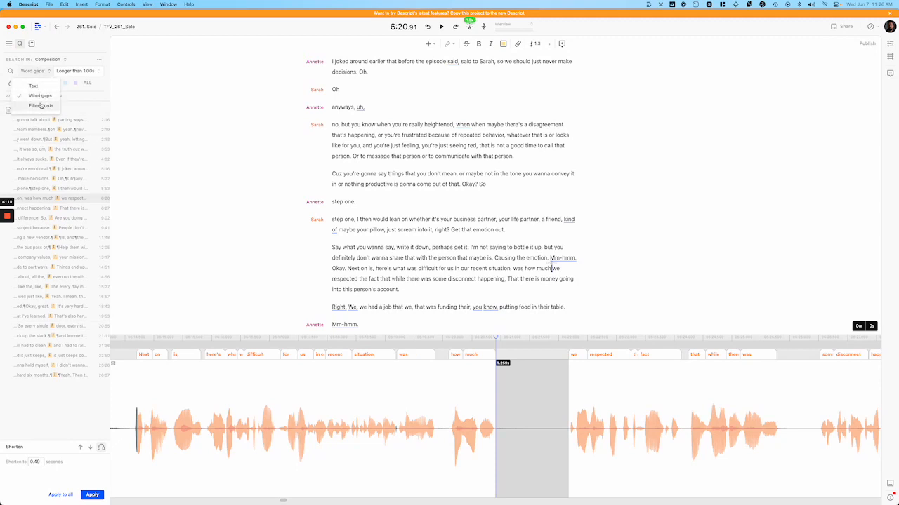
pyautogui.click(40, 105)
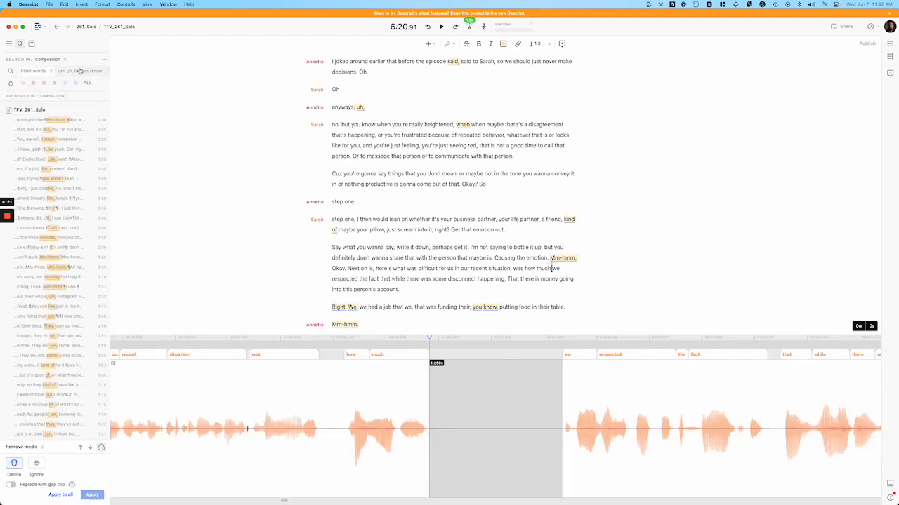
pyautogui.click(79, 71)
pyautogui.scroll(-3, 91, 197)
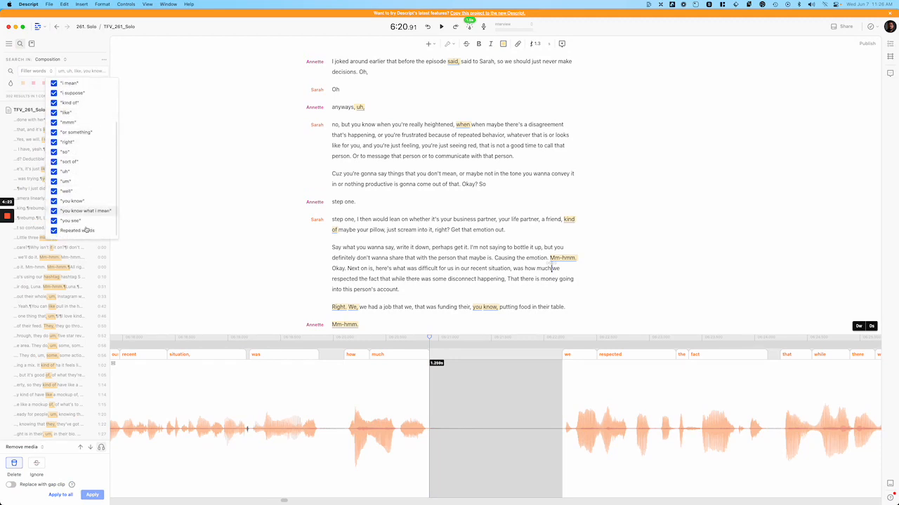
pyautogui.scroll(3, 88, 134)
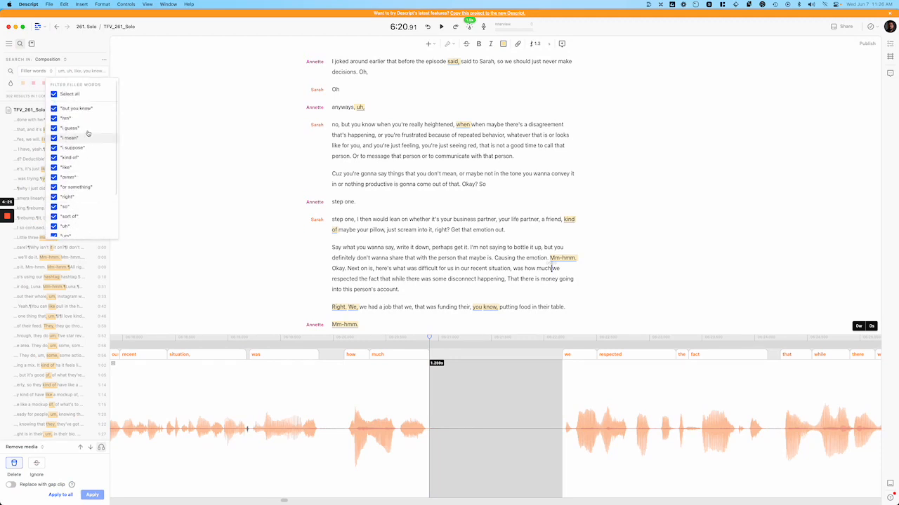
pyautogui.scroll(-3, 87, 151)
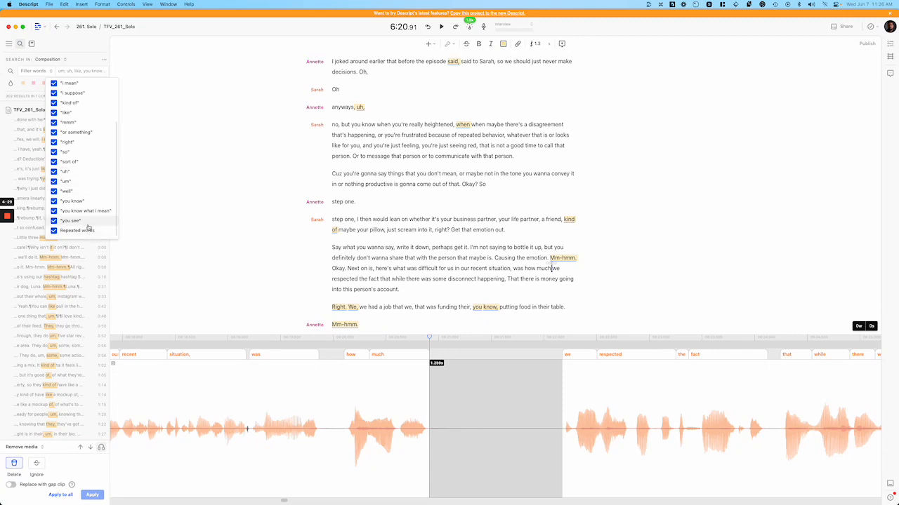
pyautogui.scroll(3, 98, 171)
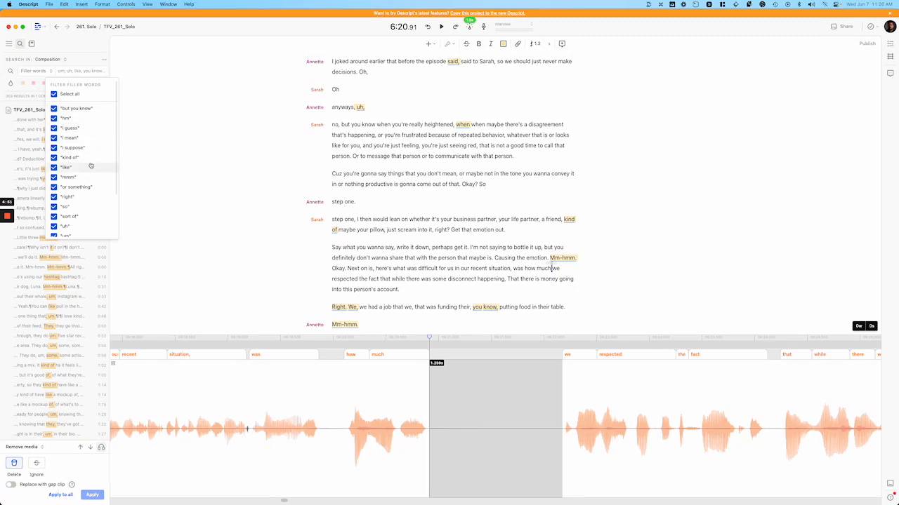
pyautogui.scroll(-3, 87, 166)
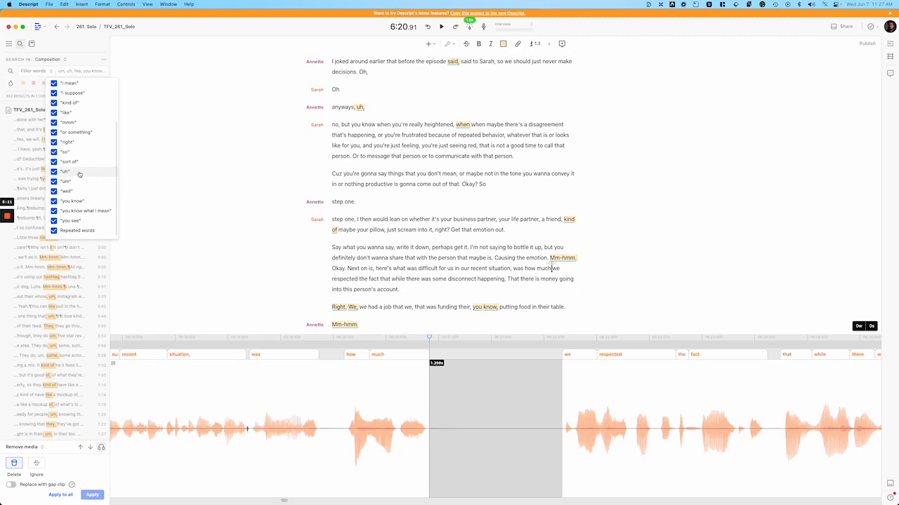
# - Deselect all filler words except "um" and look through the matching occurrences in the composition
pyautogui.scroll(3, 73, 141)
pyautogui.click(66, 94)
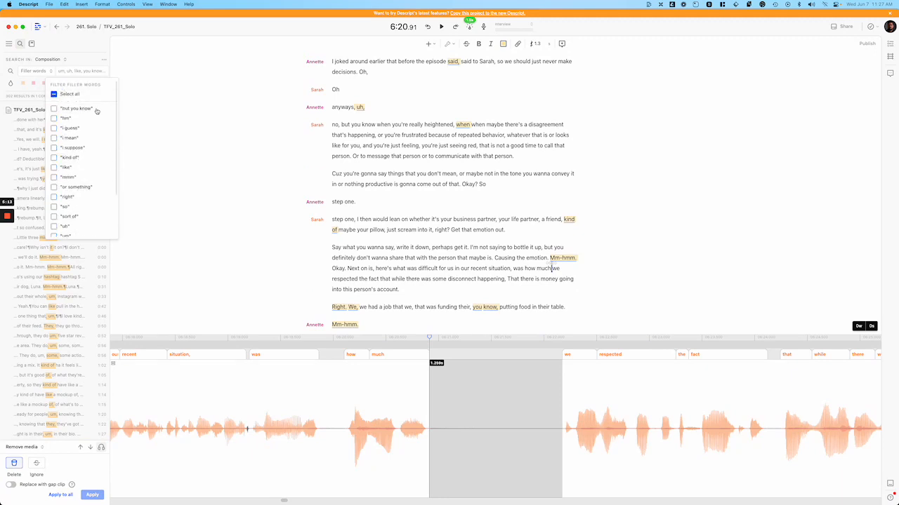
pyautogui.scroll(-3, 84, 161)
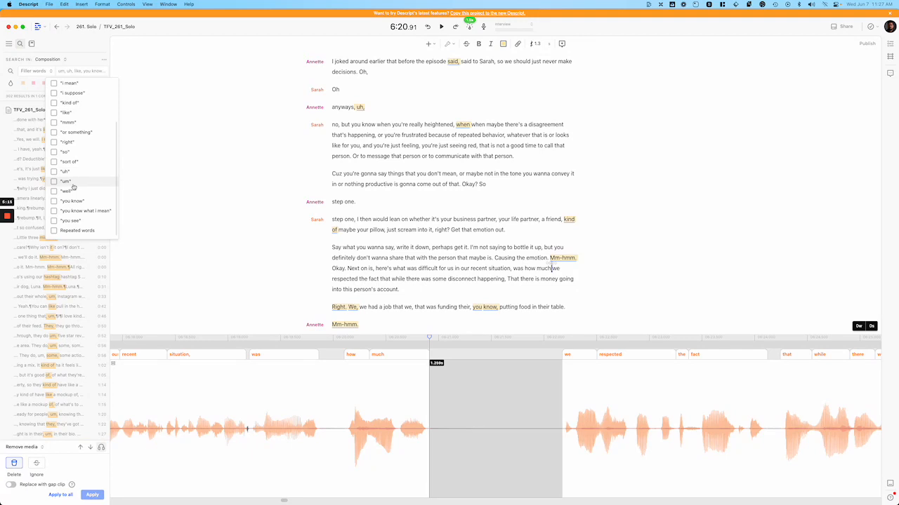
pyautogui.click(70, 184)
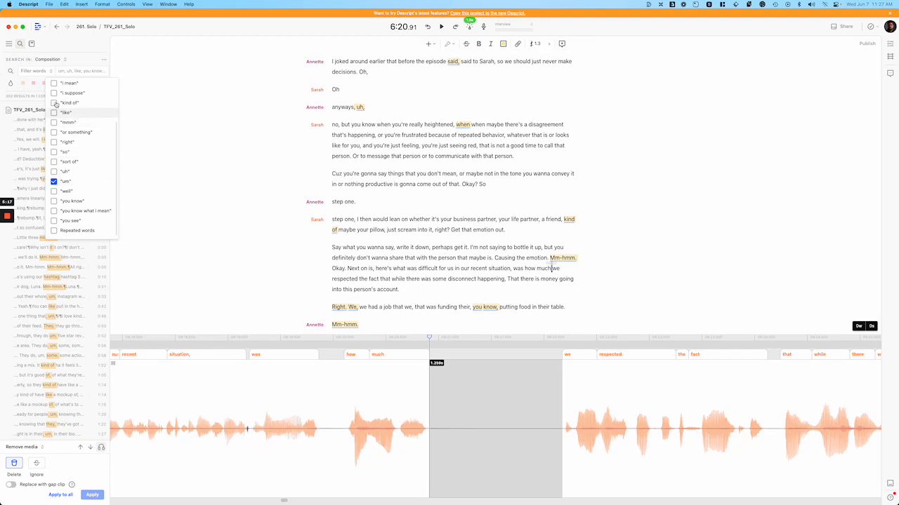
pyautogui.click(77, 52)
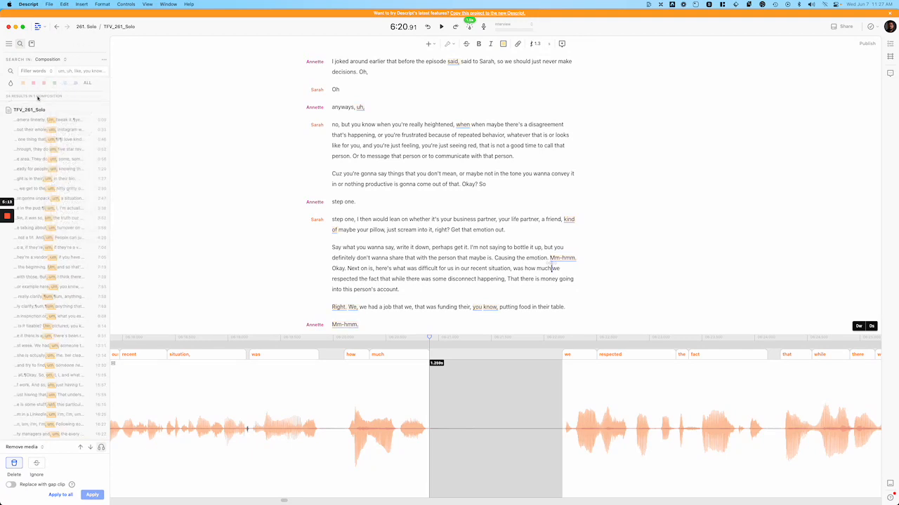
pyautogui.scroll(-3, 85, 351)
pyautogui.scroll(-2, 85, 351)
pyautogui.scroll(-1, 79, 181)
pyautogui.scroll(-1, 78, 181)
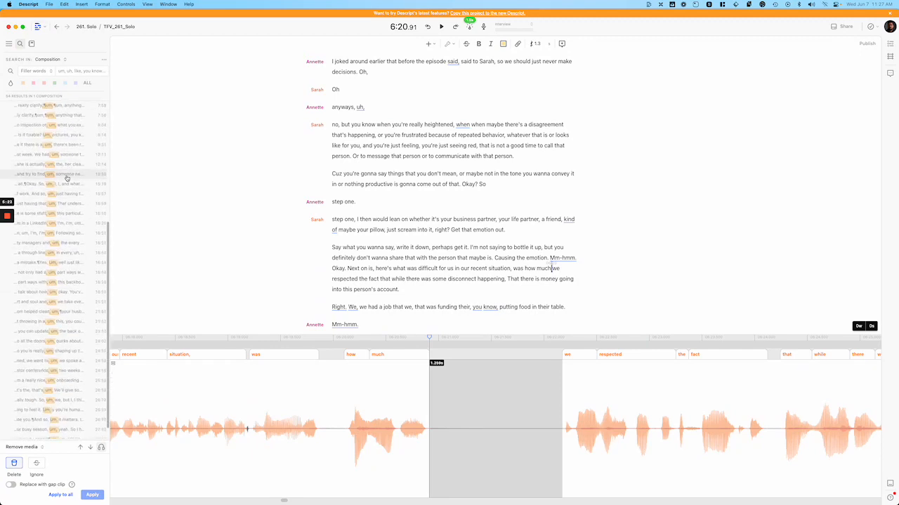
# - Play the "um" before "someone new", try ignoring it in the transcript twice, and undo each removal
pyautogui.click(67, 175)
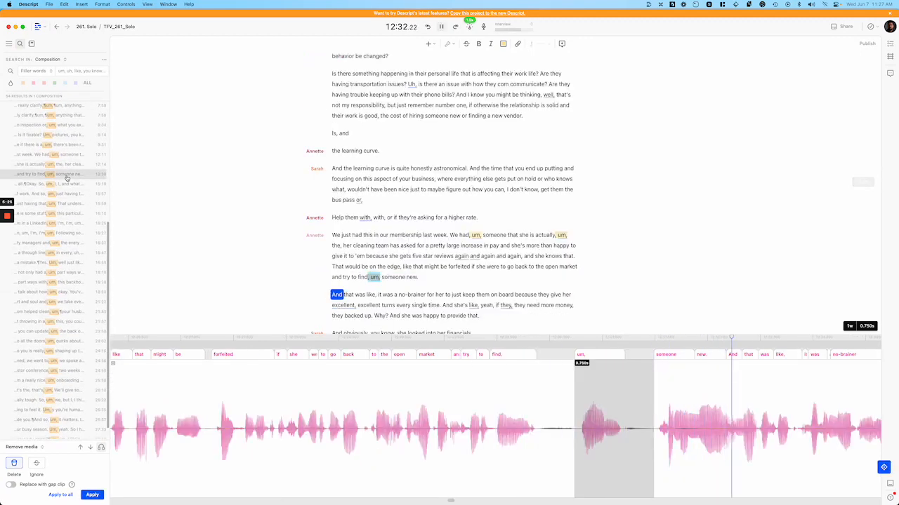
pyautogui.click(67, 175)
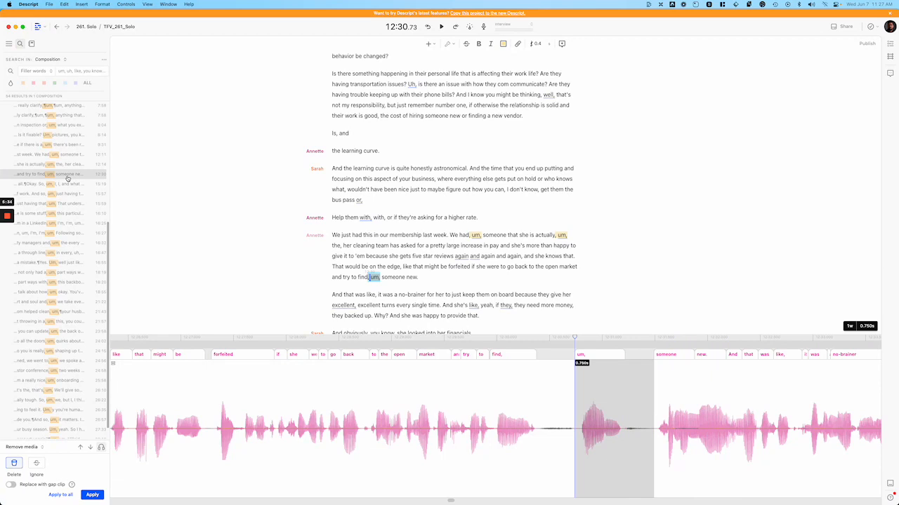
pyautogui.press('BackSpace')
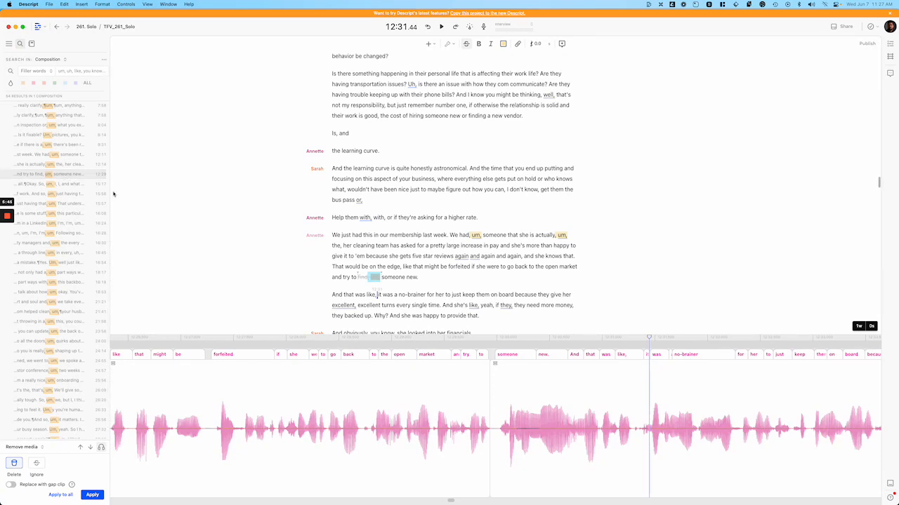
pyautogui.press('super+z')
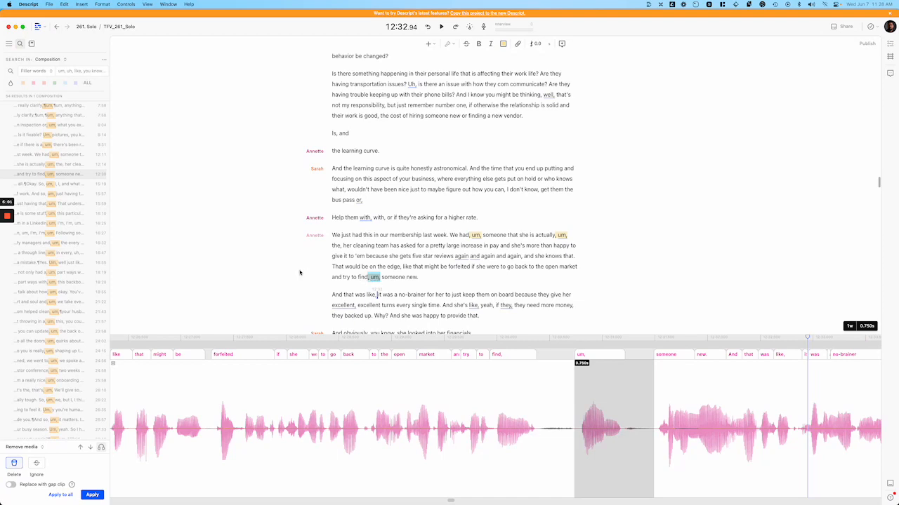
pyautogui.press('BackSpace')
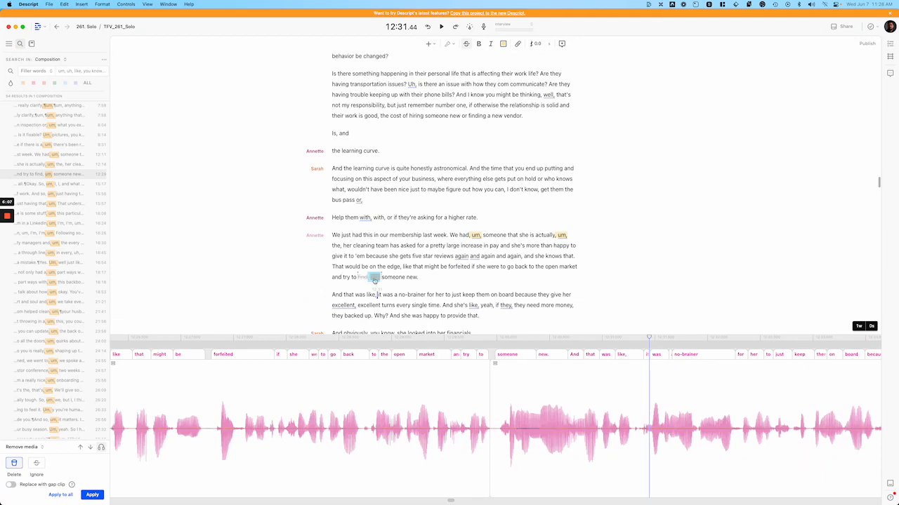
pyautogui.press('super+z')
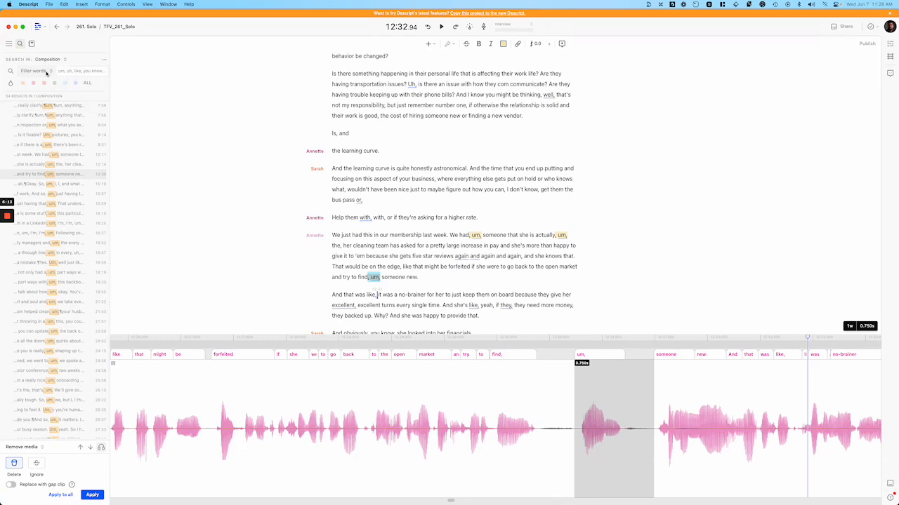
# - Switch the search from filler words to text and search the composition for "um"
pyautogui.click(67, 71)
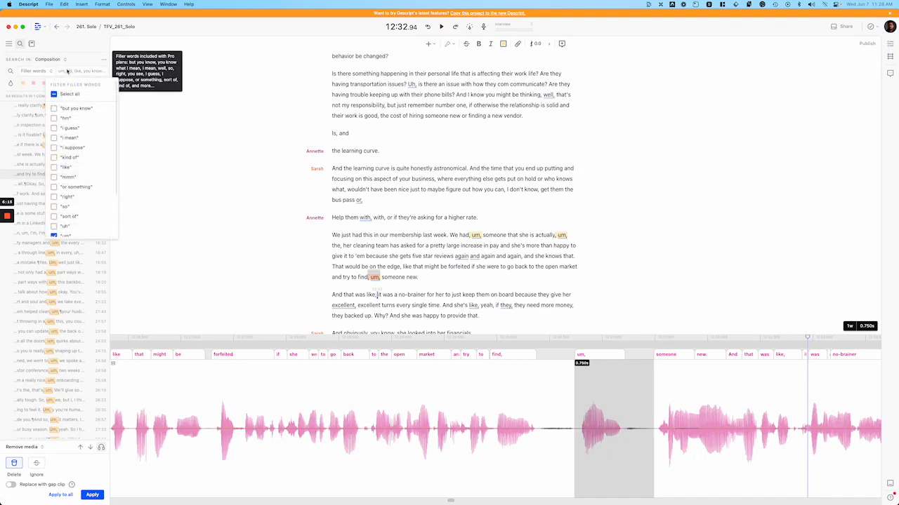
pyautogui.click(36, 71)
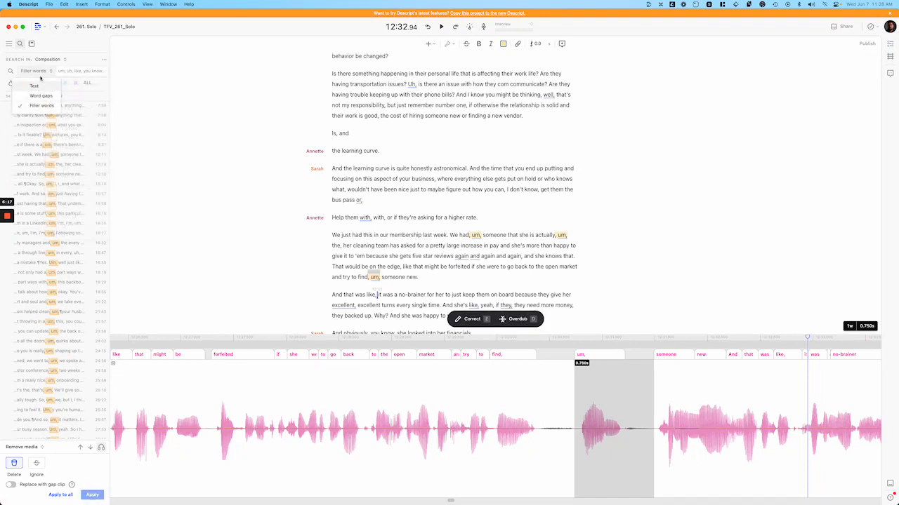
pyautogui.click(35, 86)
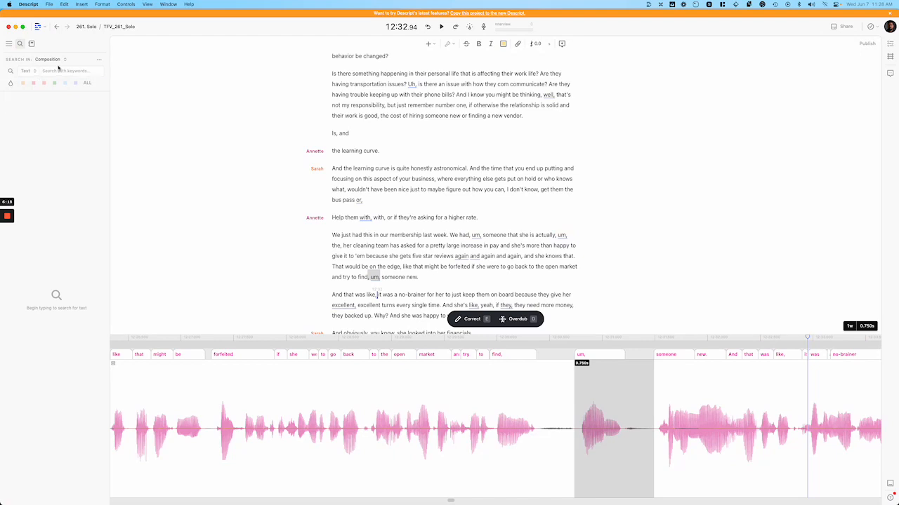
pyautogui.click(54, 71)
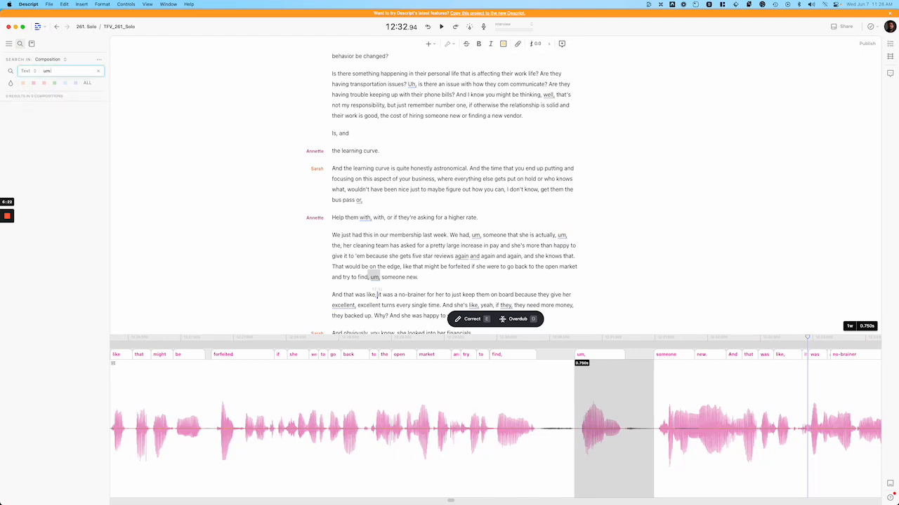
pyautogui.doubleClick(52, 69)
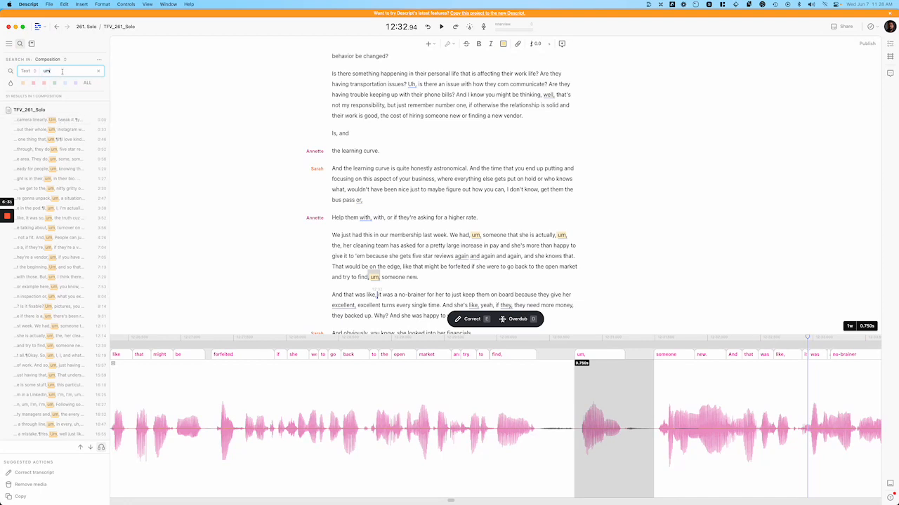
# - Play the "um" occurrence before "I'm actually gonna quote this" to hear how it overlaps with neighbouring words
pyautogui.click(67, 208)
pyautogui.press('space')
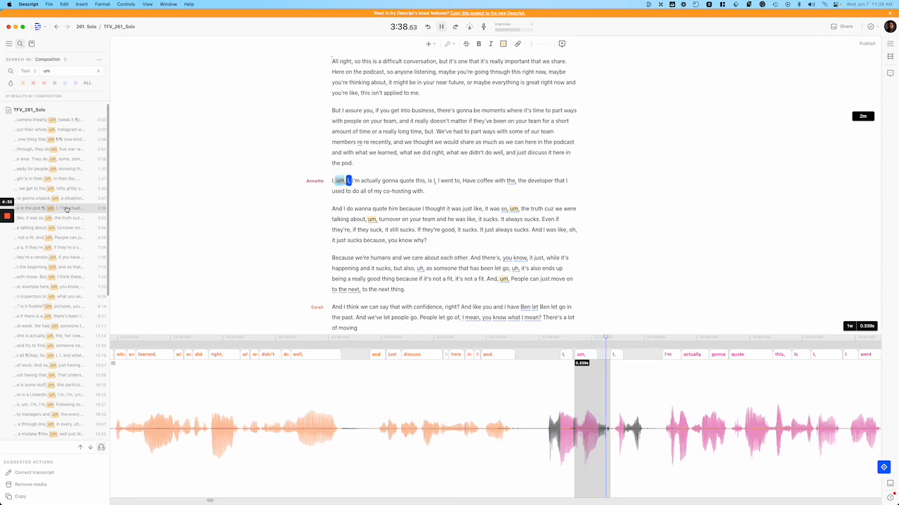
pyautogui.press('space')
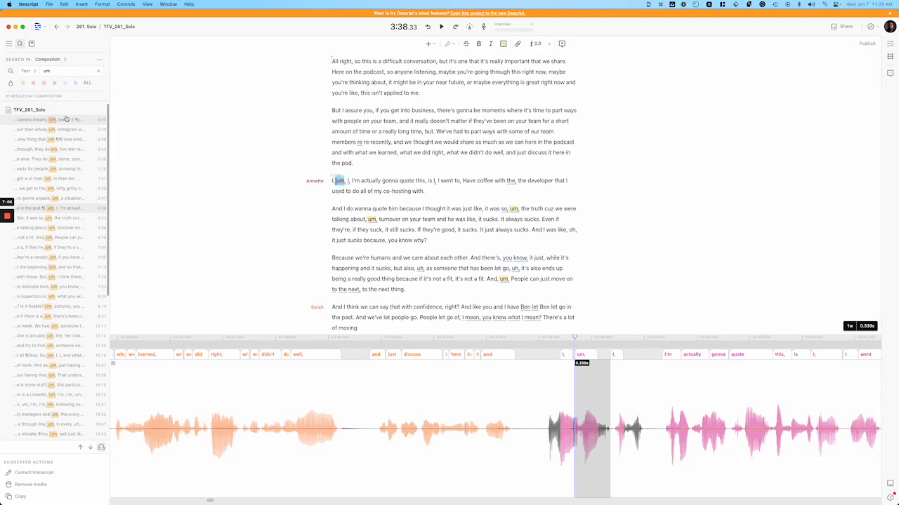
# - Go to the "um" between "their whole" and "Instagram" and play the audio around it
pyautogui.click(67, 119)
pyautogui.click(71, 130)
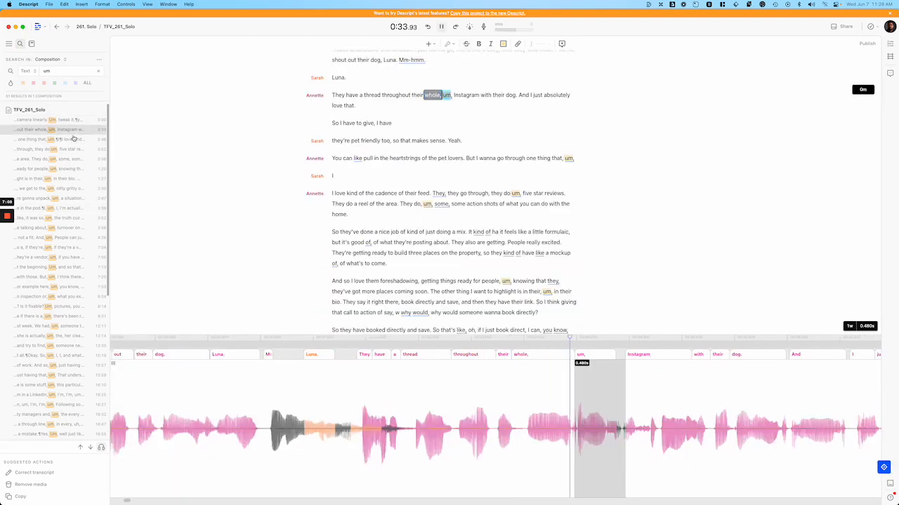
pyautogui.press('space')
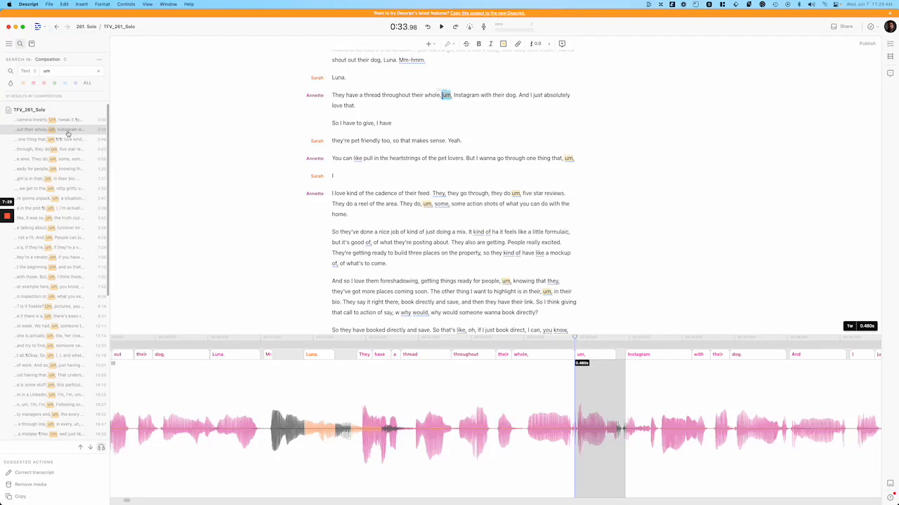
pyautogui.press('space')
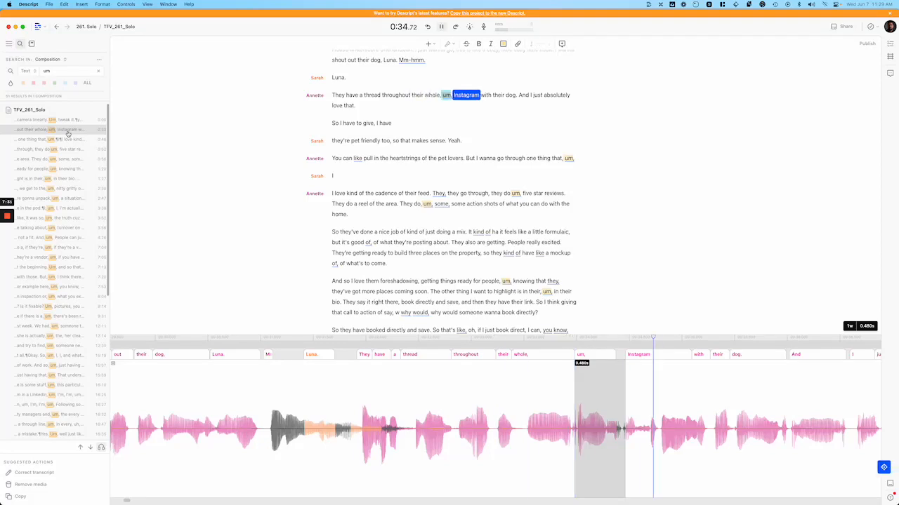
pyautogui.press('space')
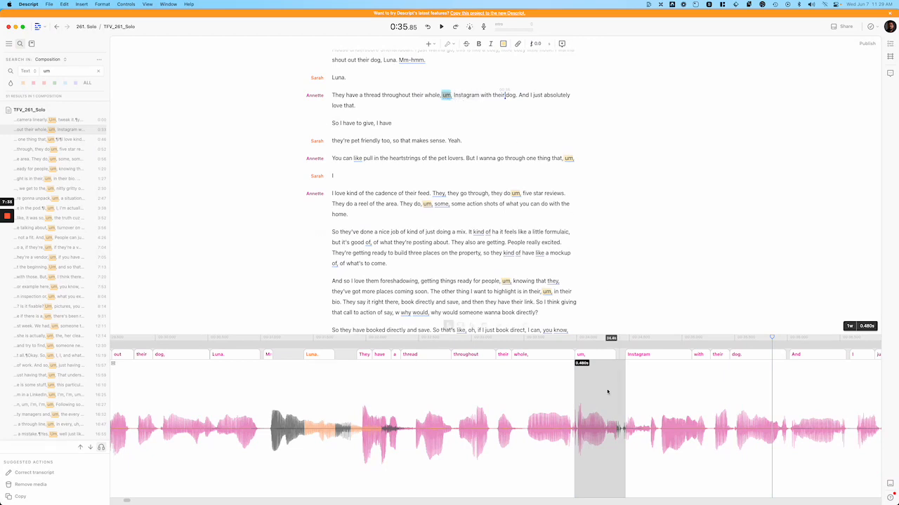
# - Try ignoring the "um" before "Instagram", play across the cut, and undo the removal
pyautogui.click(61, 128)
pyautogui.press('BackSpace')
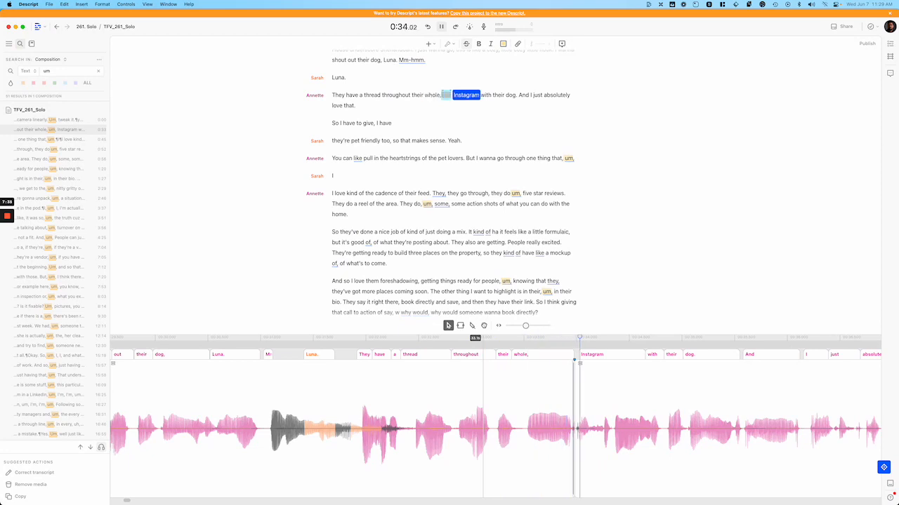
pyautogui.press('space')
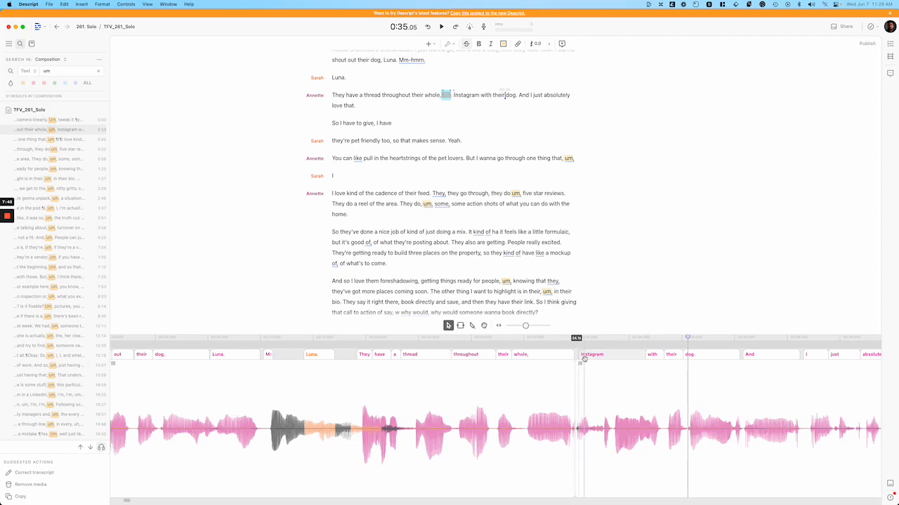
pyautogui.click(574, 361)
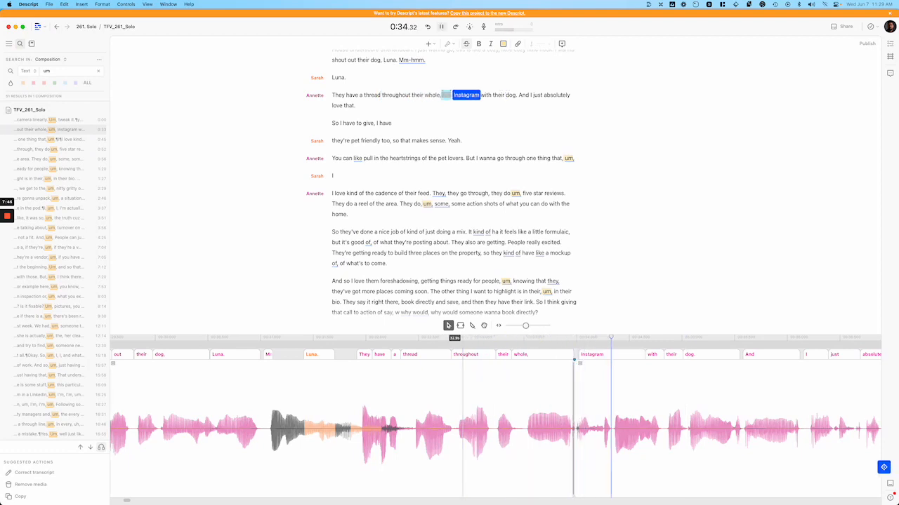
pyautogui.press('space')
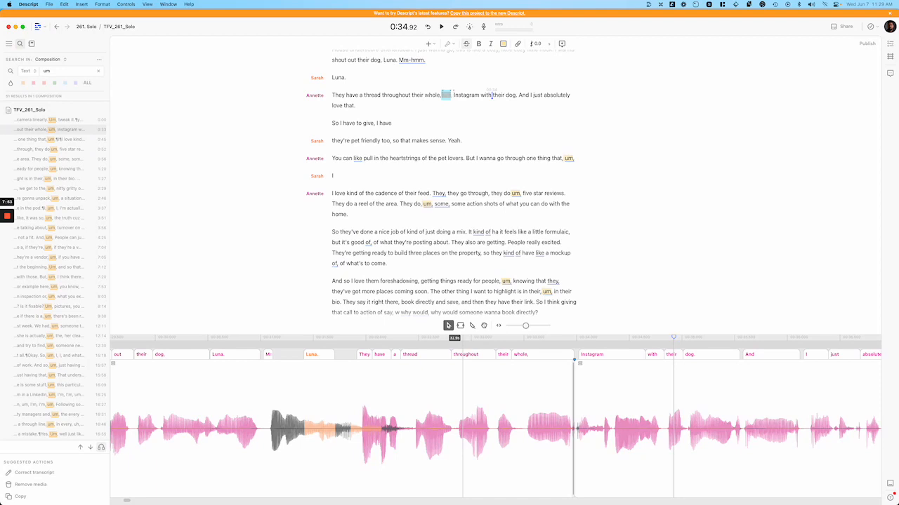
pyautogui.press('super+z')
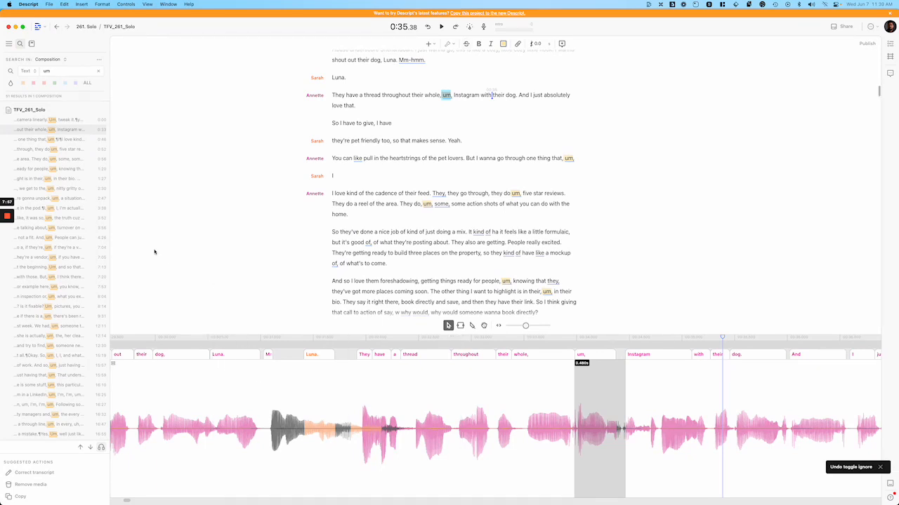
# - Play the "um" after "one thing that" and ignore it in the transcript
pyautogui.click(75, 139)
pyautogui.press('space')
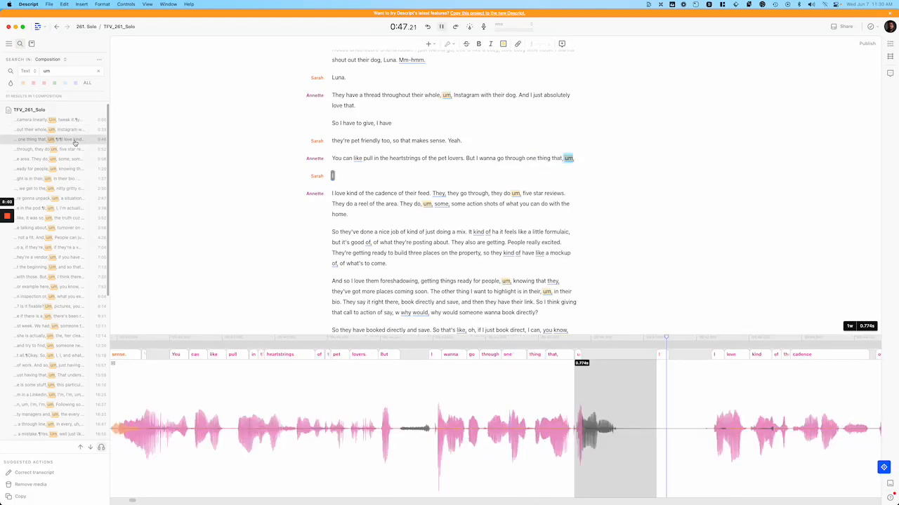
pyautogui.press('space')
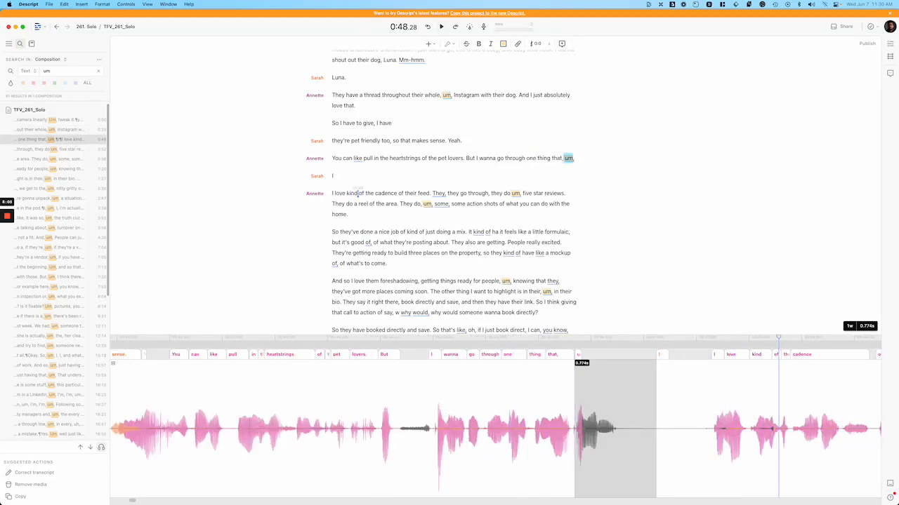
pyautogui.click(64, 141)
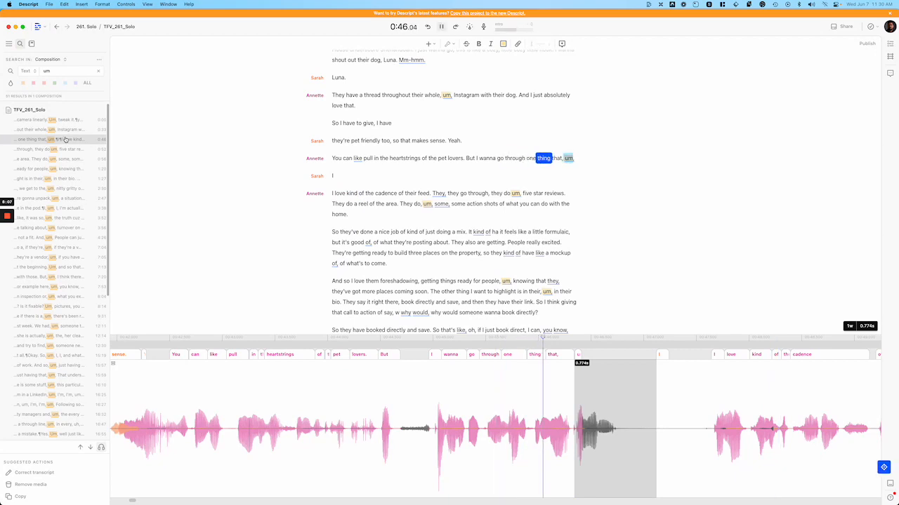
pyautogui.press('super+BackSpace')
pyautogui.click(61, 141)
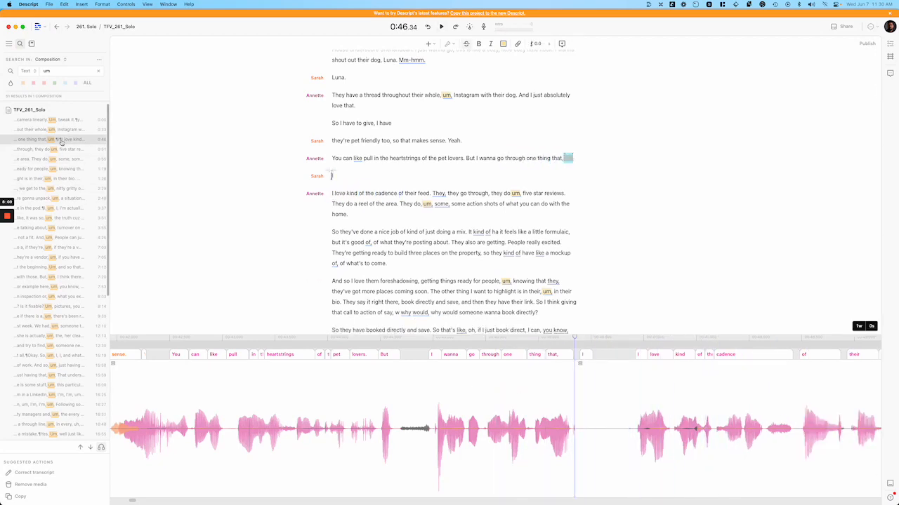
pyautogui.click(374, 193)
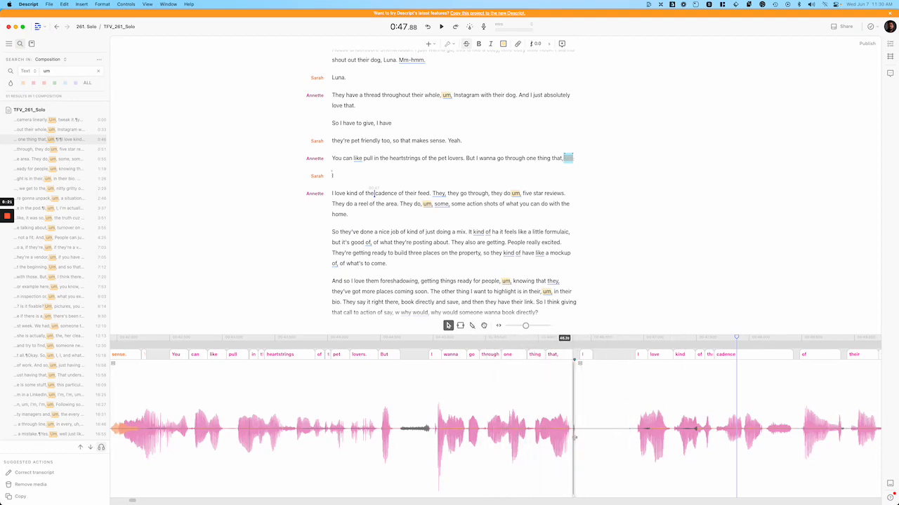
# - Trim the clip edge after "that" in the timeline to cut the leftover sound of the removed "um"
pyautogui.scroll(5, 579, 439)
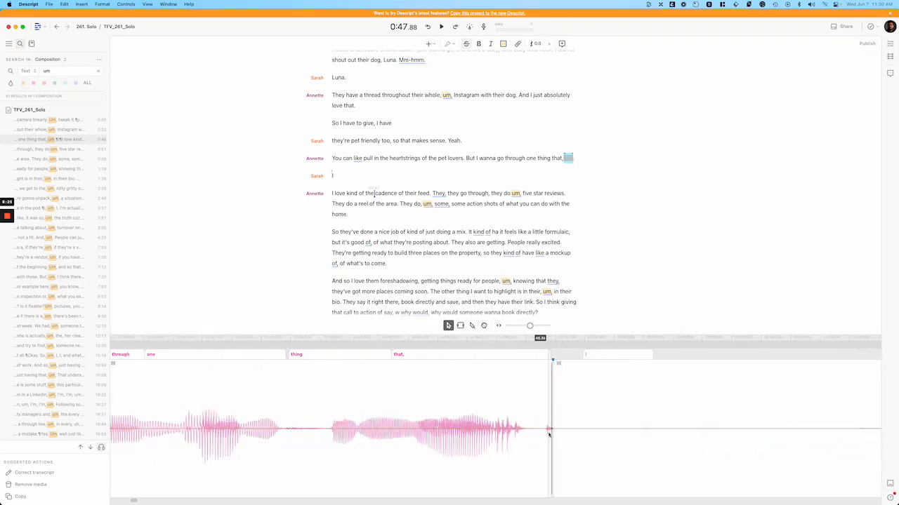
pyautogui.scroll(3, 555, 439)
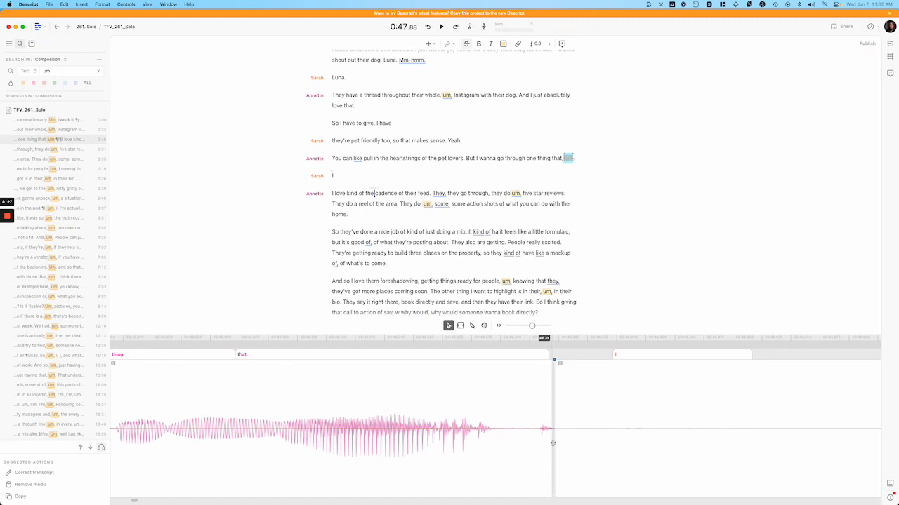
pyautogui.moveTo(552, 443); pyautogui.dragTo(530, 442)
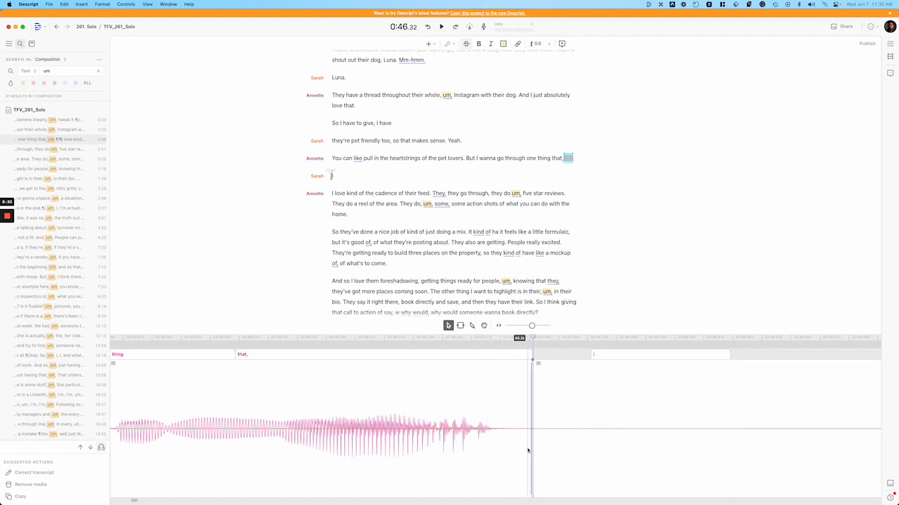
pyautogui.scroll(-6, 539, 439)
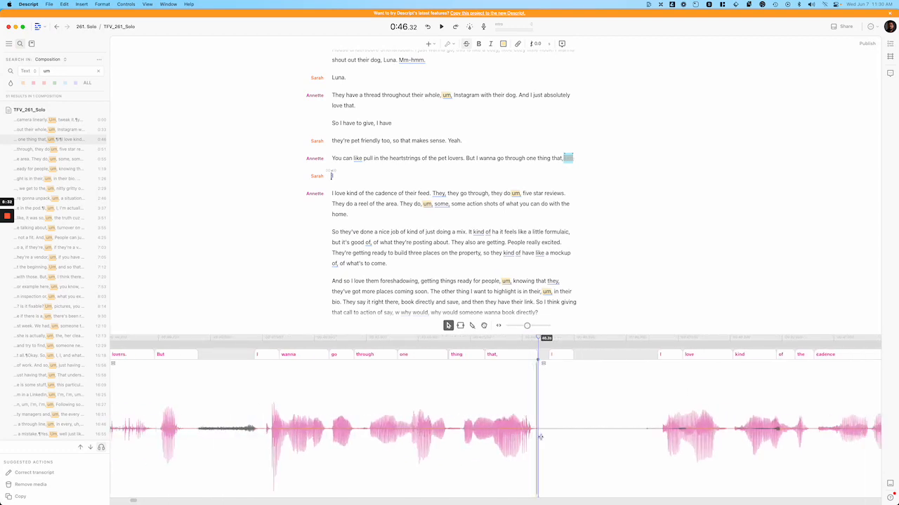
pyautogui.scroll(-2, 541, 435)
pyautogui.rightClick(542, 435)
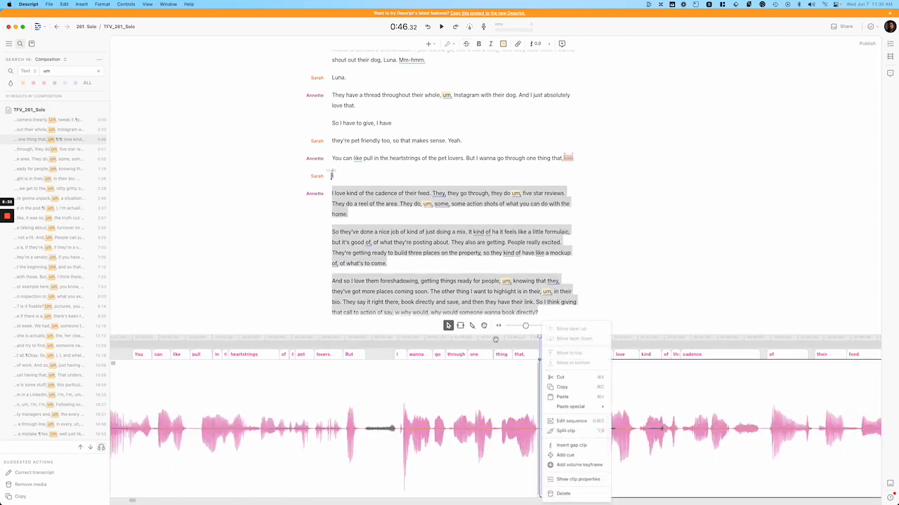
pyautogui.click(409, 184)
# - Play the transcript from "thing that" across the trimmed cut to check the edit
pyautogui.press('space')
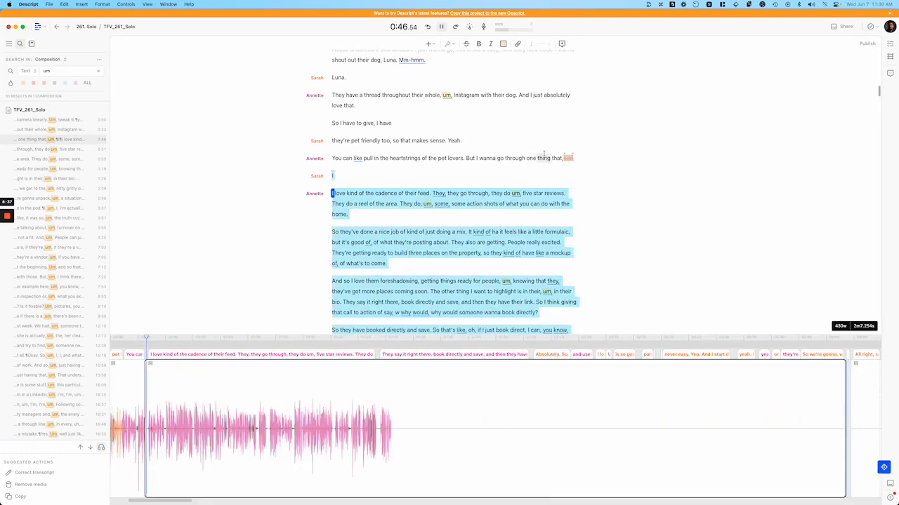
pyautogui.press('space')
pyautogui.click(537, 158)
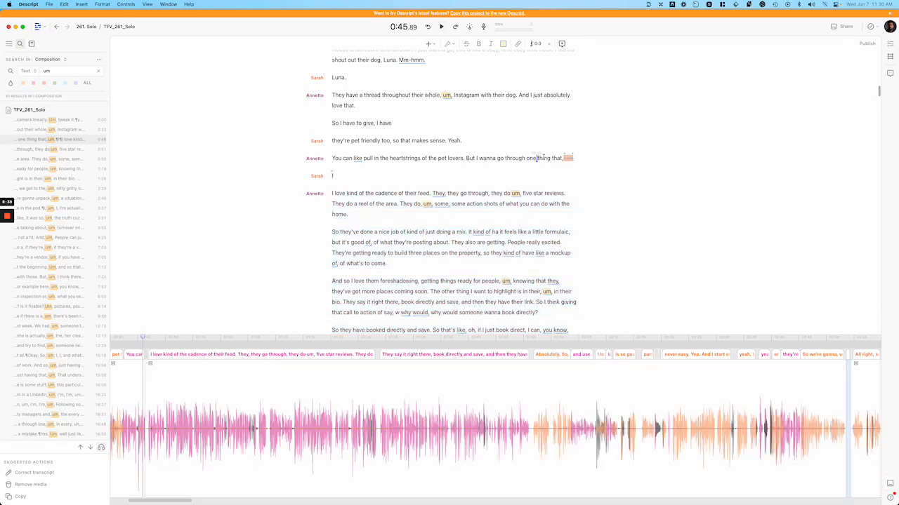
pyautogui.press('space')
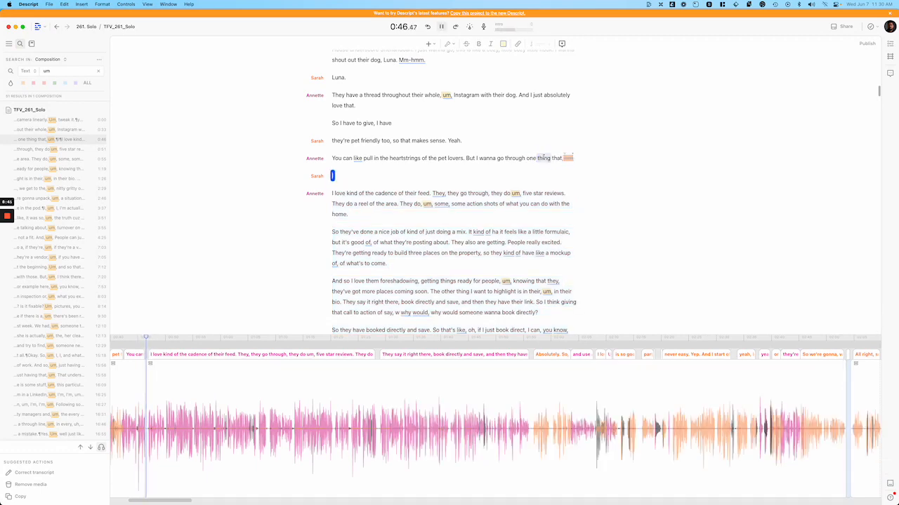
# - Trim the clip edge in the timeline to cut the stray "I" line before "I love kind of" and play across the cut
pyautogui.press('space')
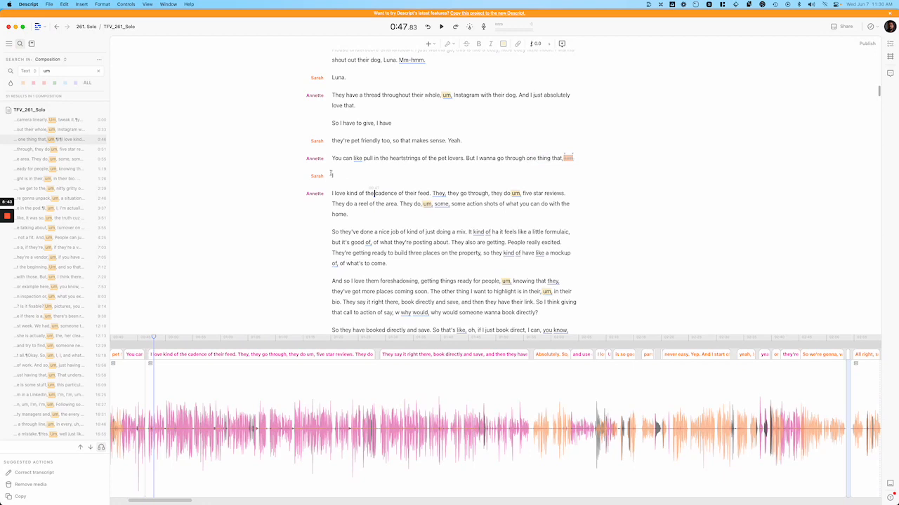
pyautogui.click(331, 176)
pyautogui.scroll(3, 143, 388)
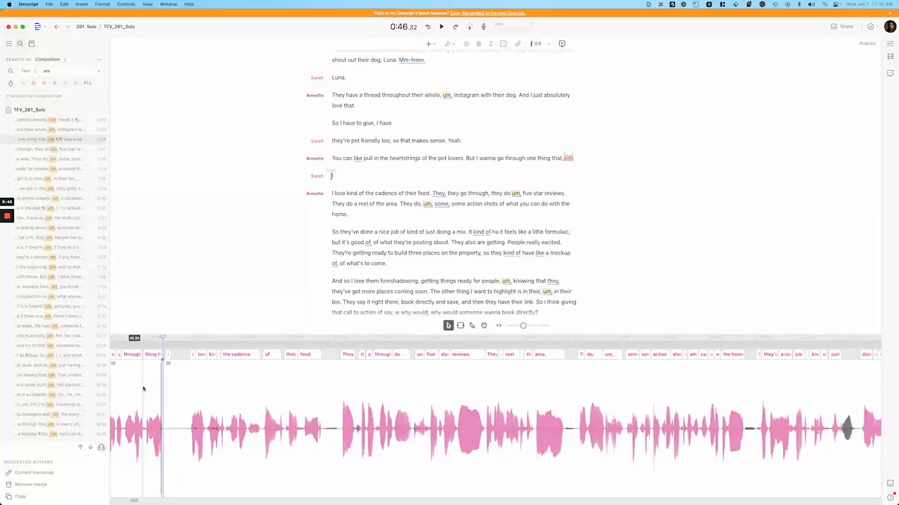
pyautogui.scroll(5, 252, 449)
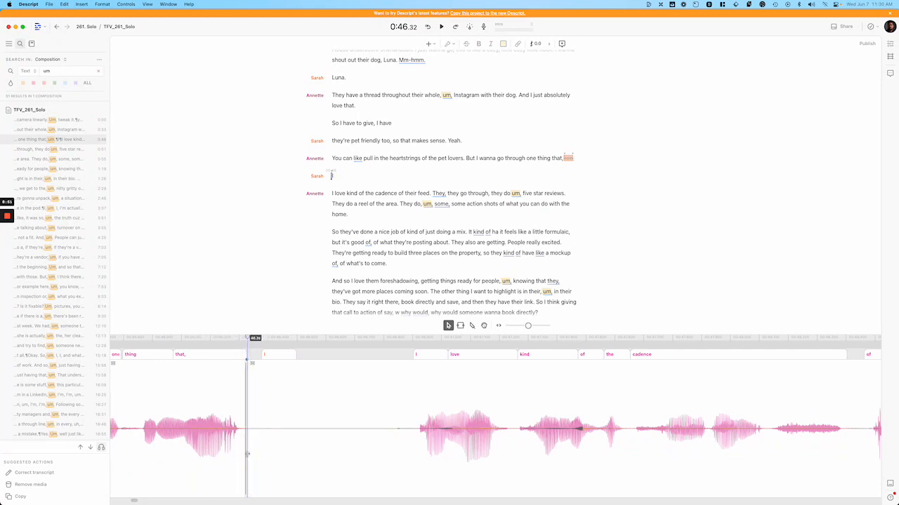
pyautogui.moveTo(253, 456); pyautogui.dragTo(384, 446)
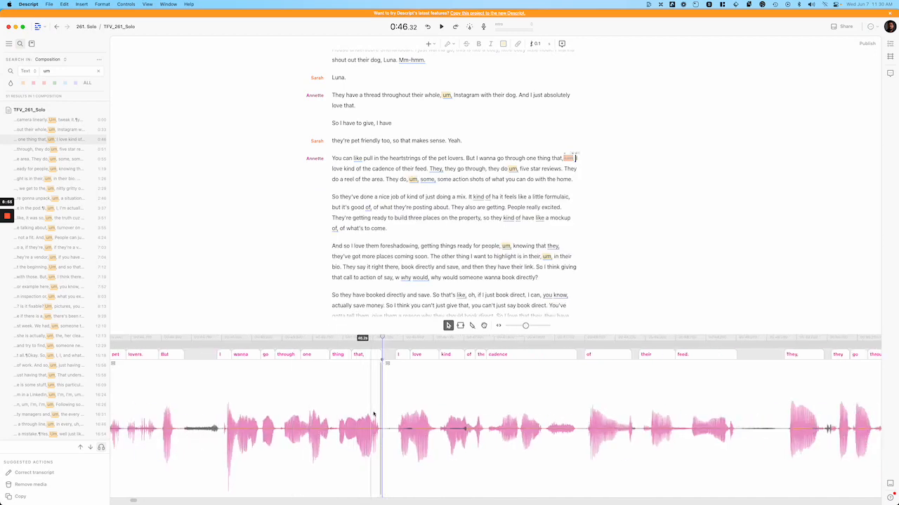
pyautogui.press('space')
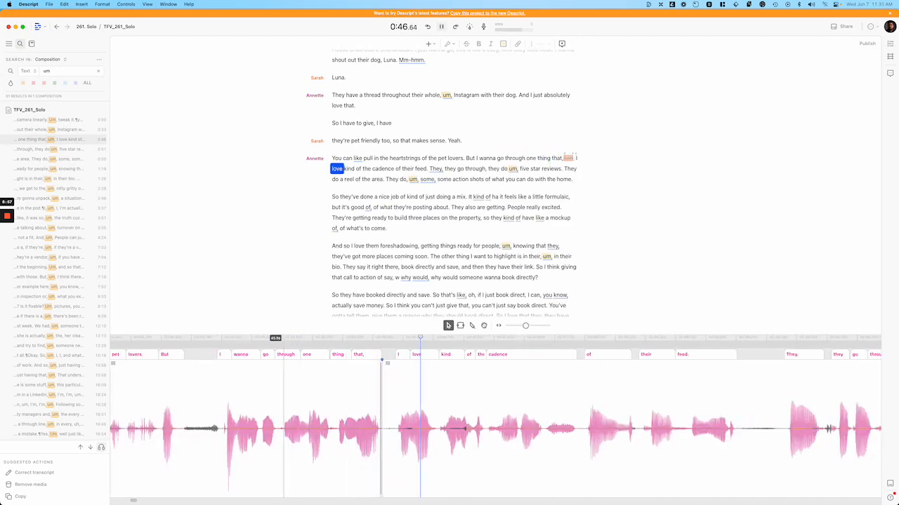
pyautogui.press('space')
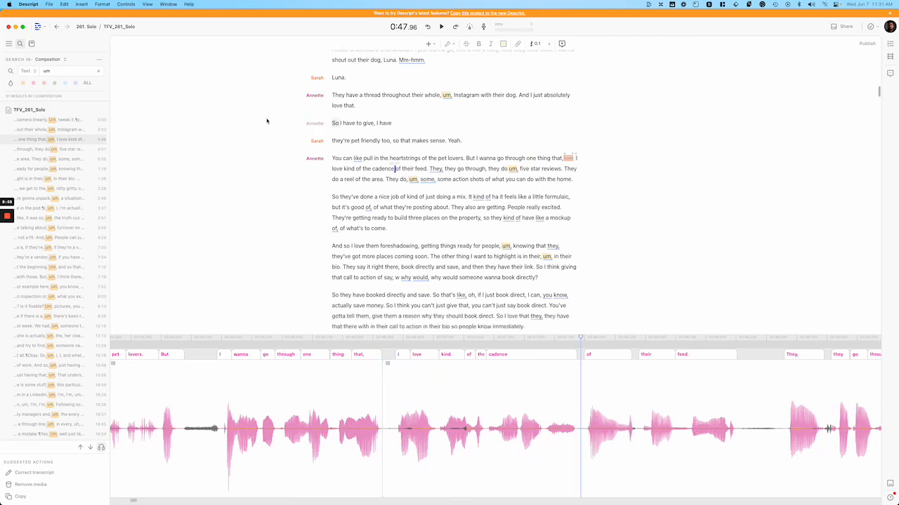
# - Play the "um" between "they do" and "five star reviews" to judge whether it can be cut
pyautogui.click(87, 151)
pyautogui.press('space')
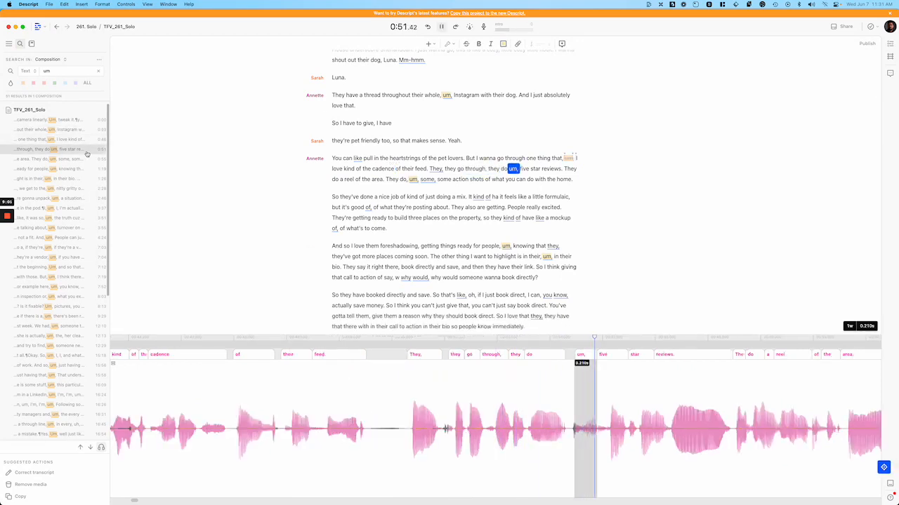
pyautogui.press('space')
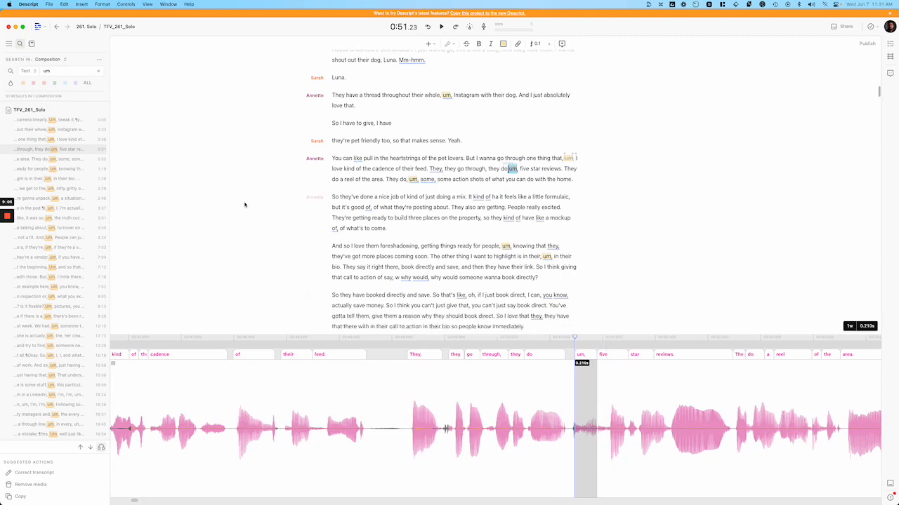
# - Play the "um" after "They do" and ignore it in the transcript
pyautogui.click(68, 158)
pyautogui.press('space')
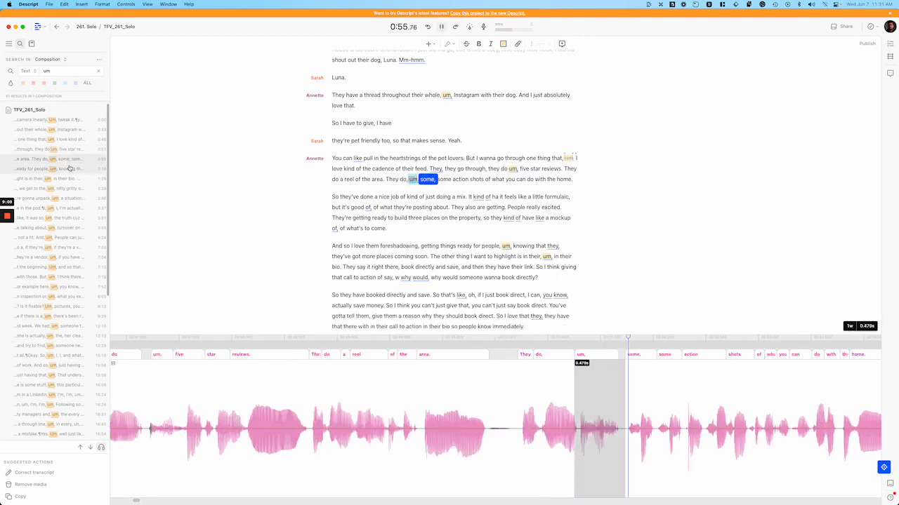
pyautogui.click(68, 162)
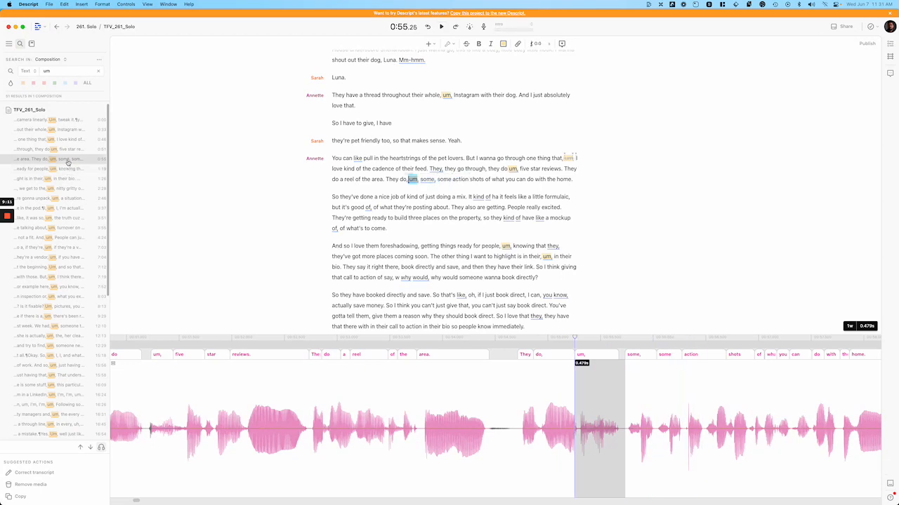
pyautogui.press('BackSpace')
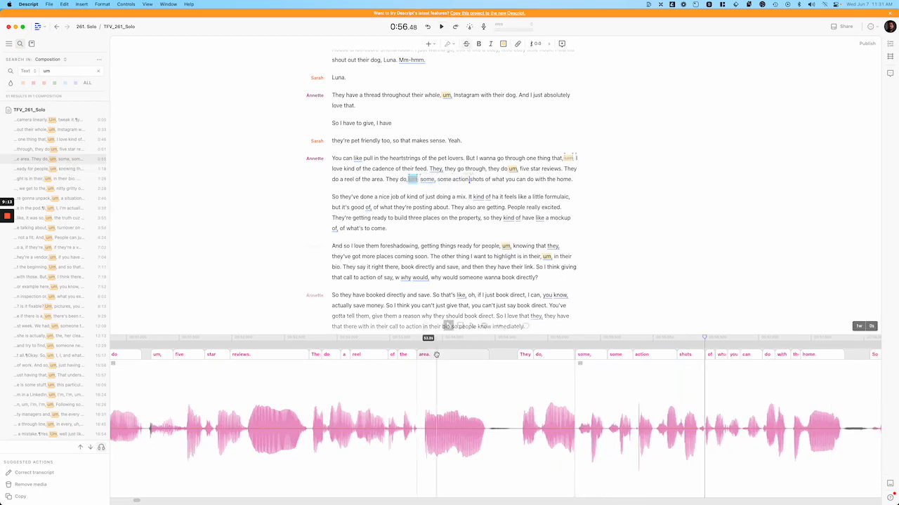
# - Adjust the clip edges at the removed "um" after "They do" to cut the repeated "some" while keeping the end of "do"
pyautogui.click(576, 444)
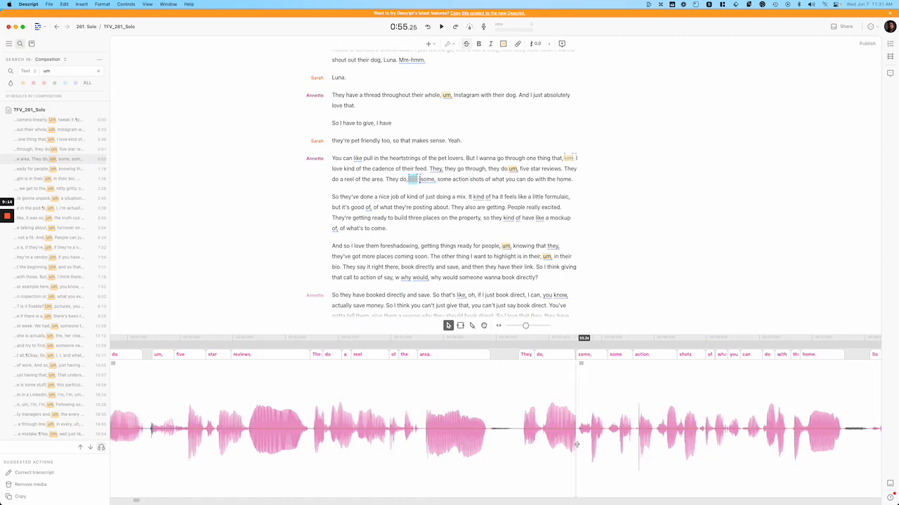
pyautogui.moveTo(607, 443); pyautogui.dragTo(610, 467)
pyautogui.press('super+z')
pyautogui.scroll(5, 603, 432)
pyautogui.scroll(2, 604, 432)
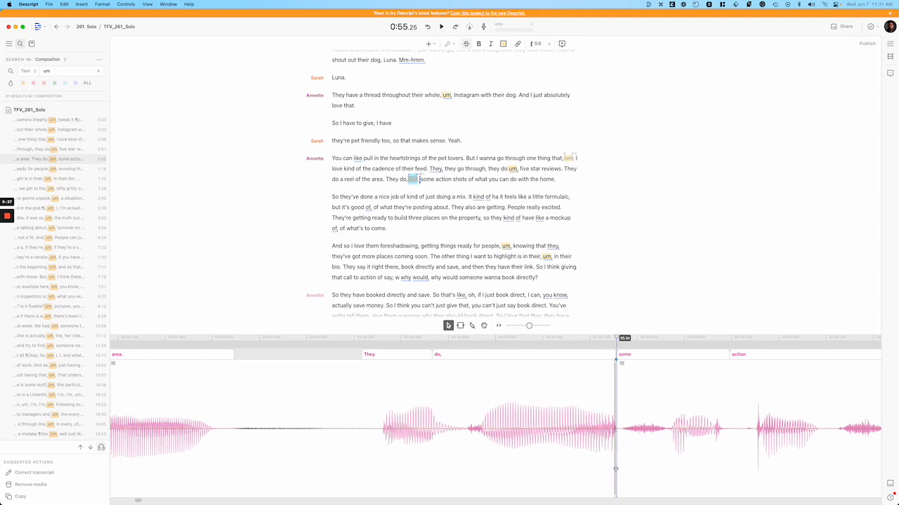
pyautogui.moveTo(613, 469); pyautogui.dragTo(629, 467)
pyautogui.scroll(-5, 629, 470)
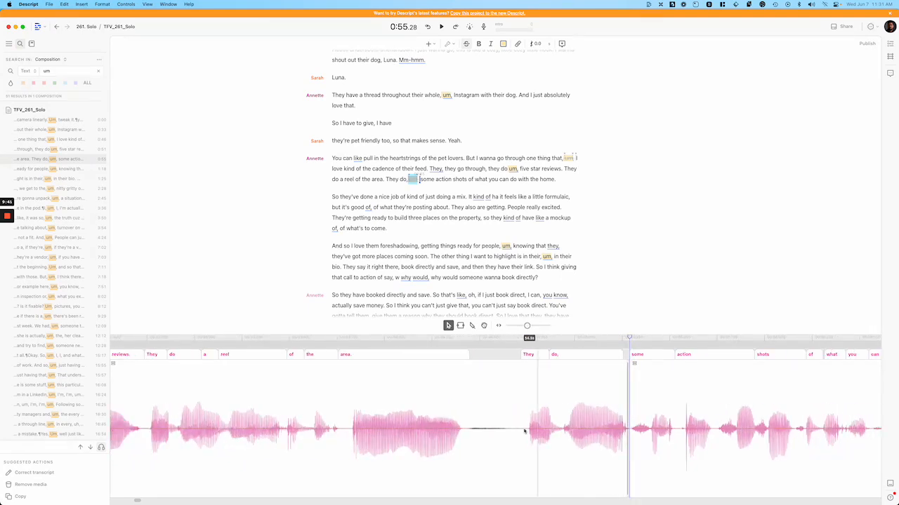
# - Play the timeline from the pause before "They do" through "some action shots" to check the cut
pyautogui.click(502, 430)
pyautogui.press('space')
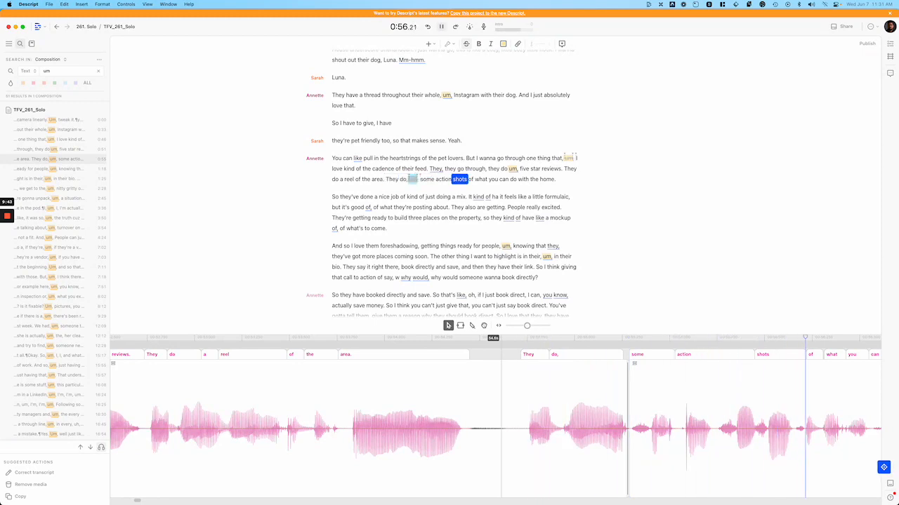
pyautogui.press('space')
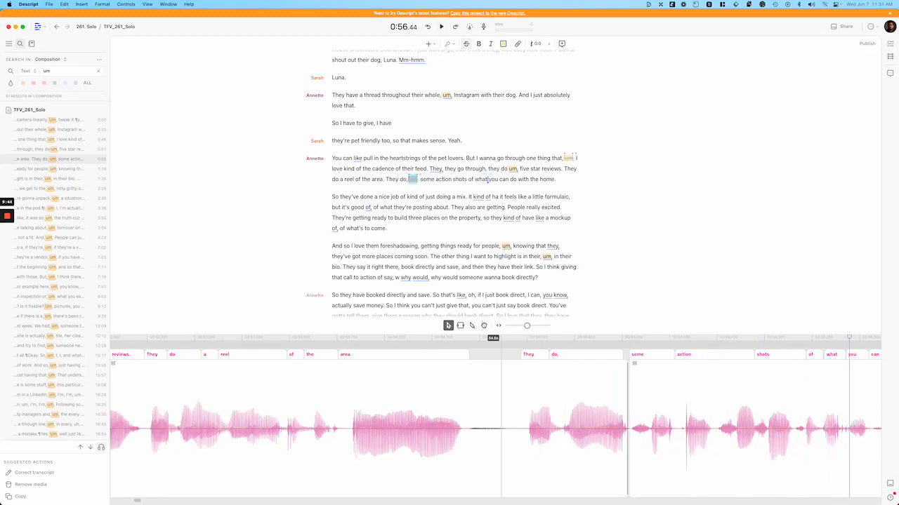
# - Play the "um" between "ready for people" and "knowing" and ignore it in the transcript
pyautogui.click(68, 169)
pyautogui.press('space')
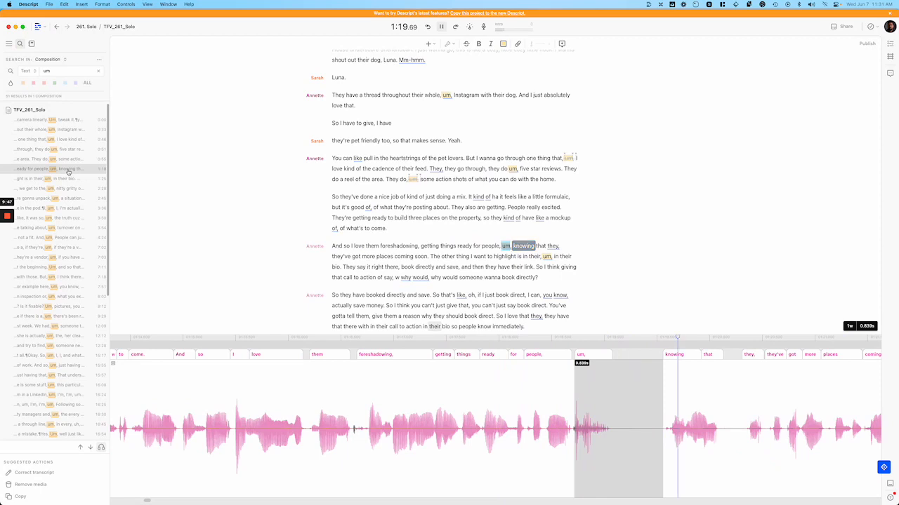
pyautogui.press('space')
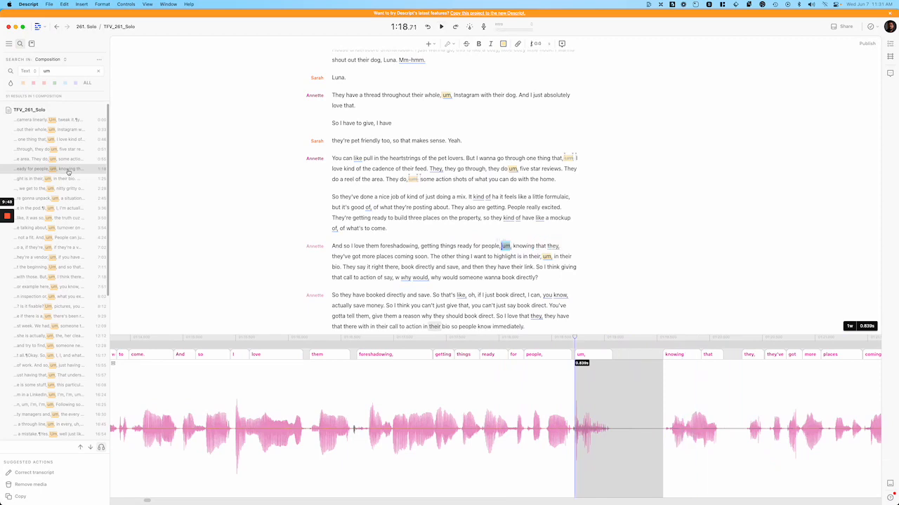
pyautogui.press('BackSpace')
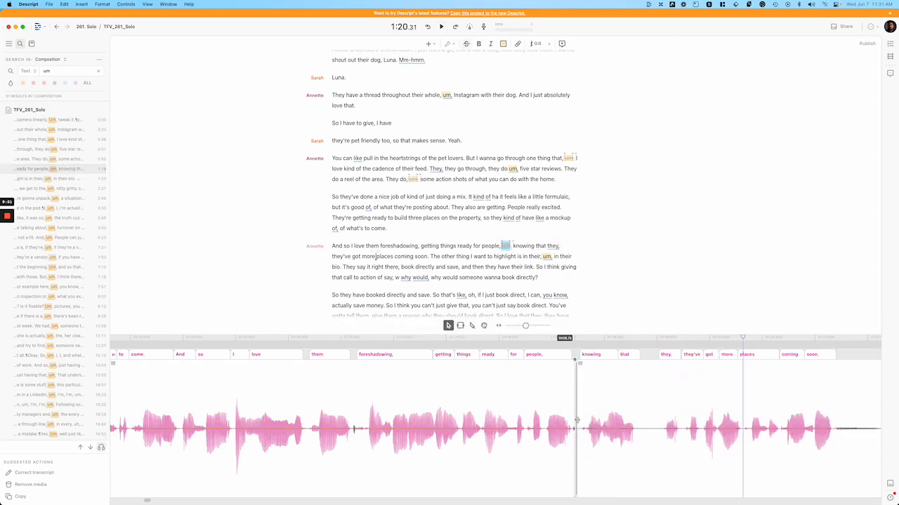
# - Tighten the clip edge after "people" at the removed "um" in the timeline and play the cut
pyautogui.scroll(5, 575, 422)
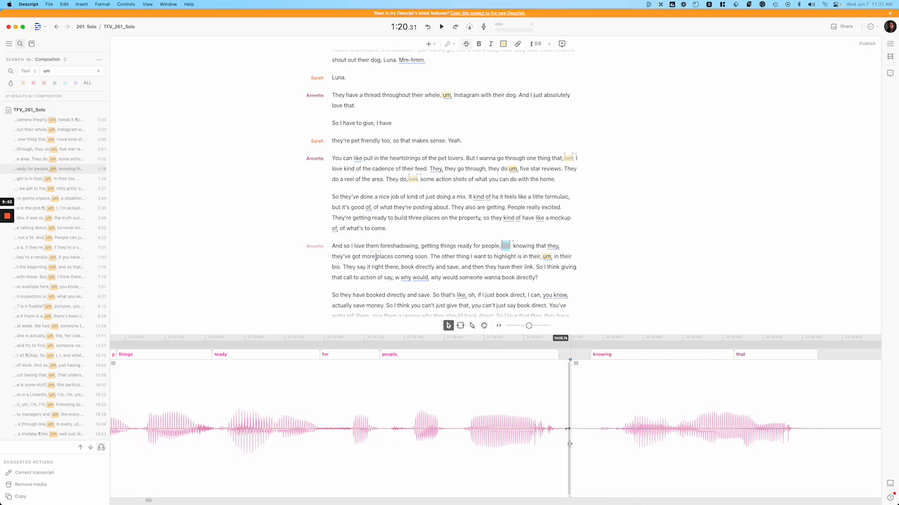
pyautogui.scroll(-2, 562, 443)
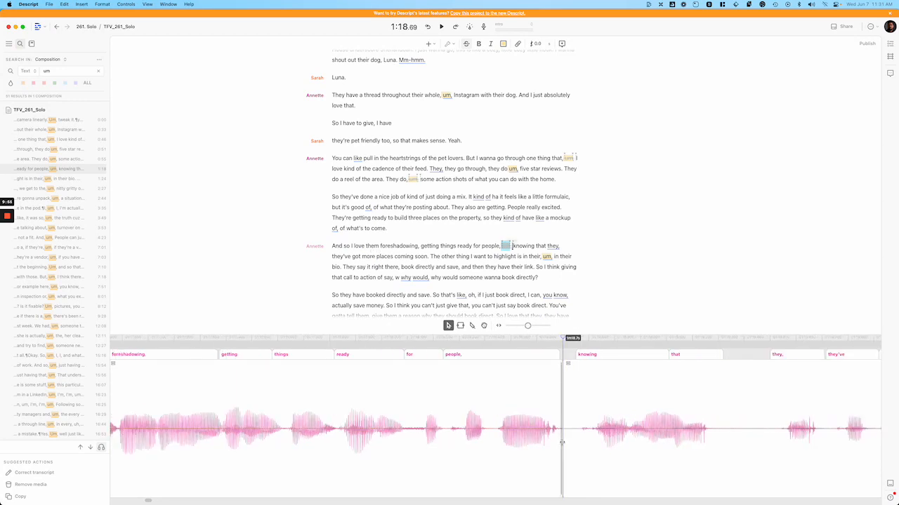
pyautogui.click(70, 172)
pyautogui.press('space')
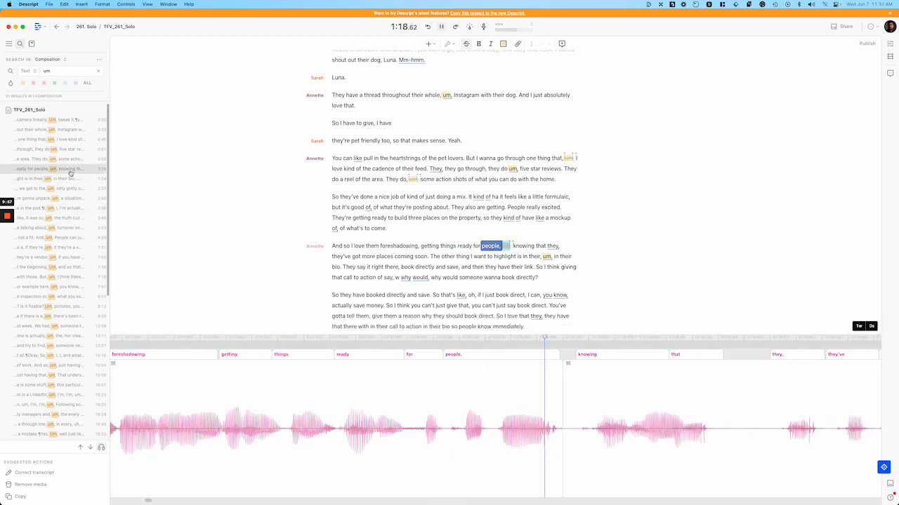
# - Play the "um"s after "is in their", "we get to the" and "we're gonna unpack" to judge whether each can be cut
pyautogui.click(68, 178)
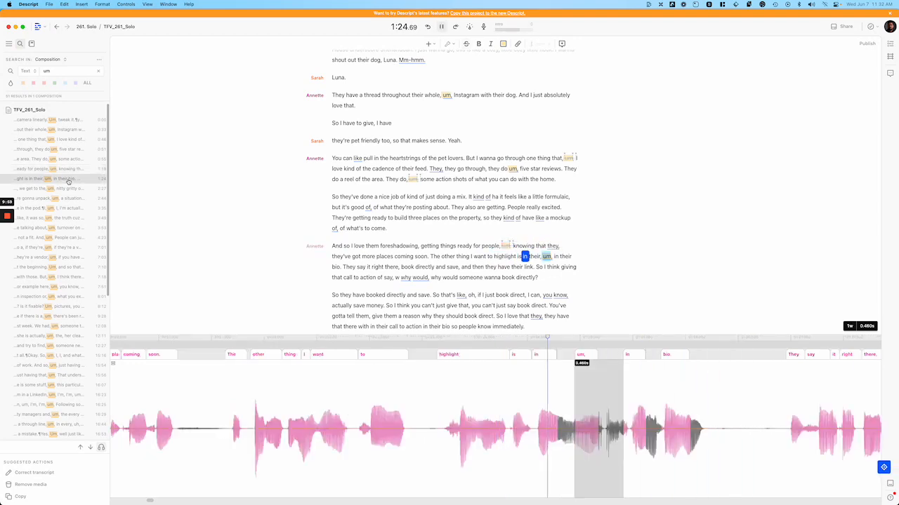
pyautogui.press('space')
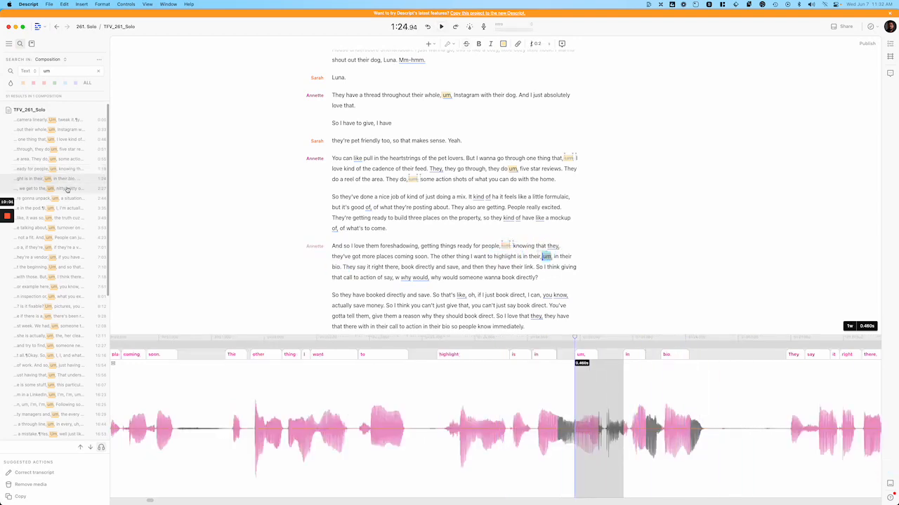
pyautogui.click(67, 188)
pyautogui.press('space')
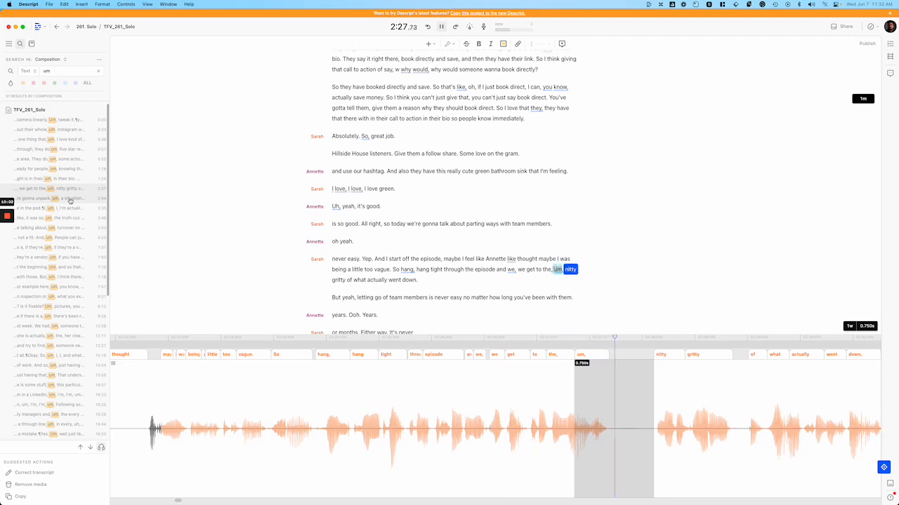
pyautogui.press('space')
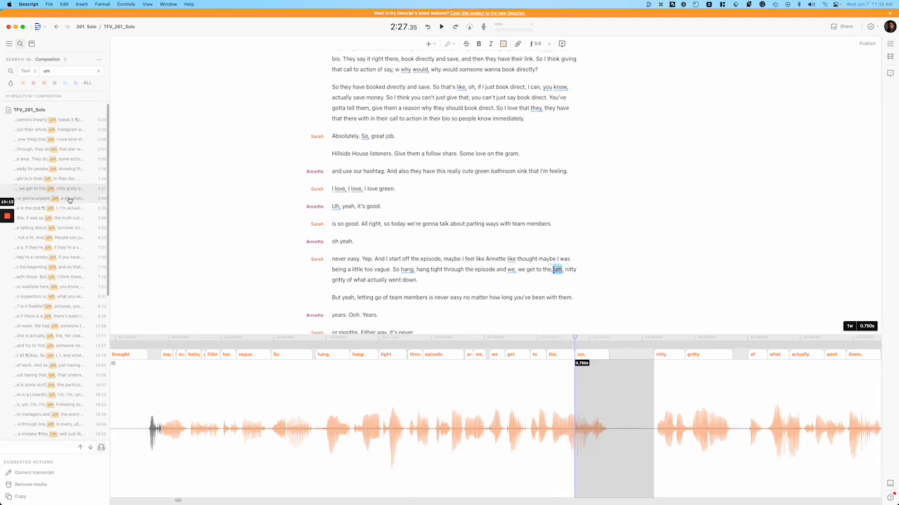
pyautogui.click(68, 199)
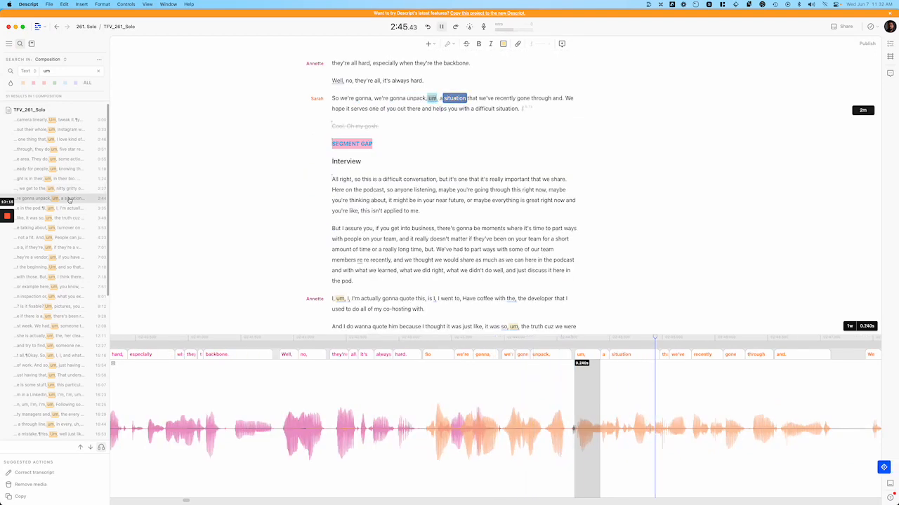
pyautogui.click(69, 199)
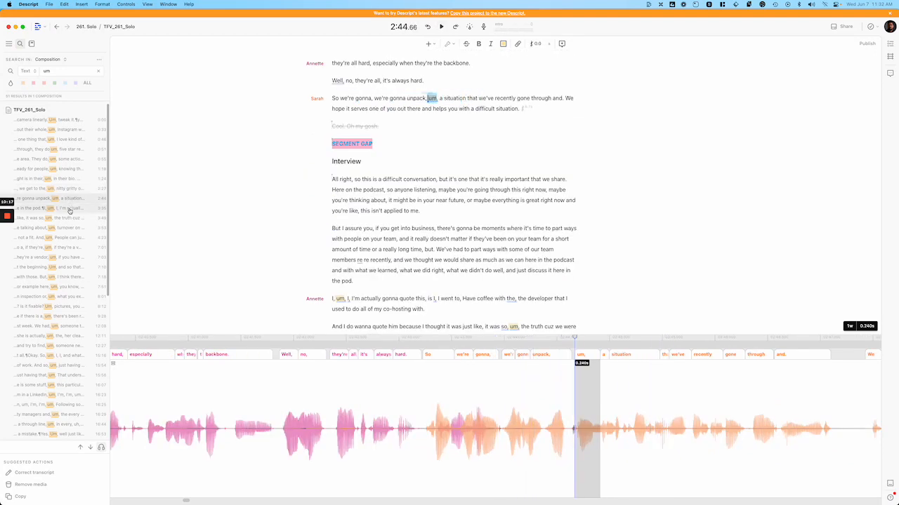
# - Play the "um" before "I'm actually gonna quote this" and ignore it in the transcript
pyautogui.click(70, 208)
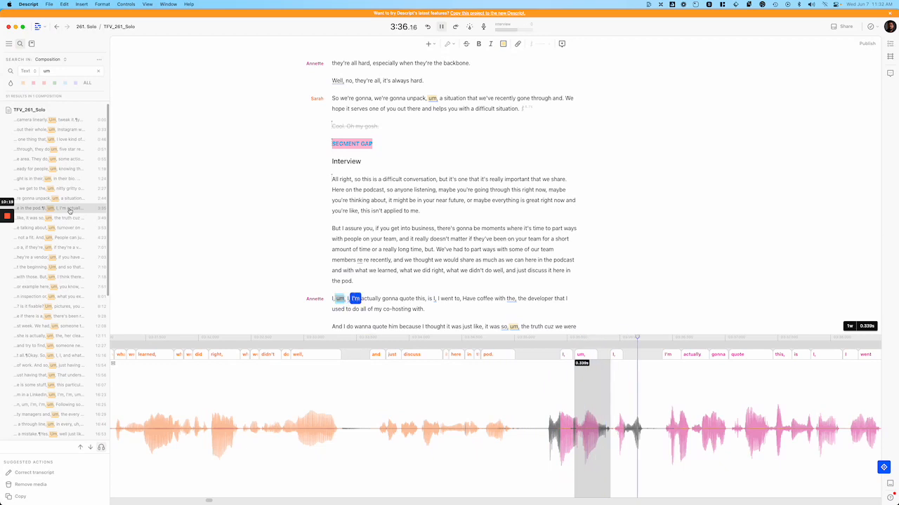
pyautogui.click(70, 210)
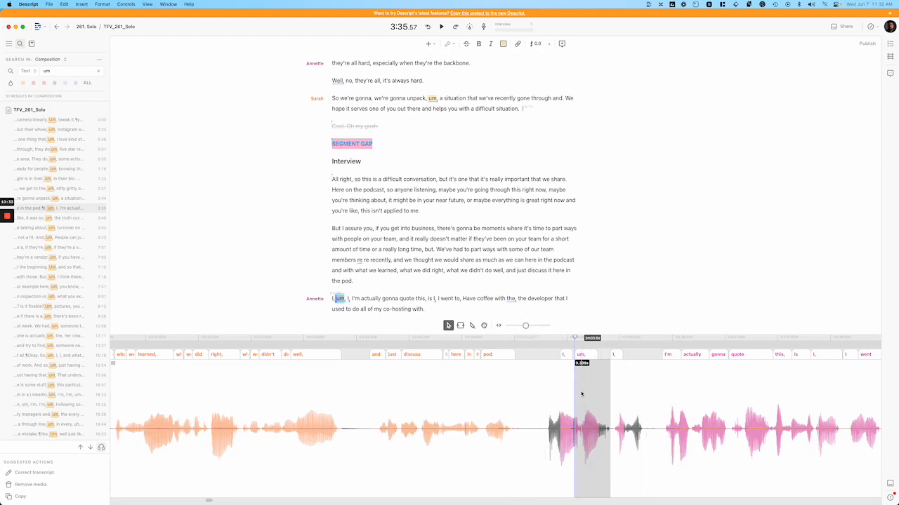
pyautogui.press('BackSpace')
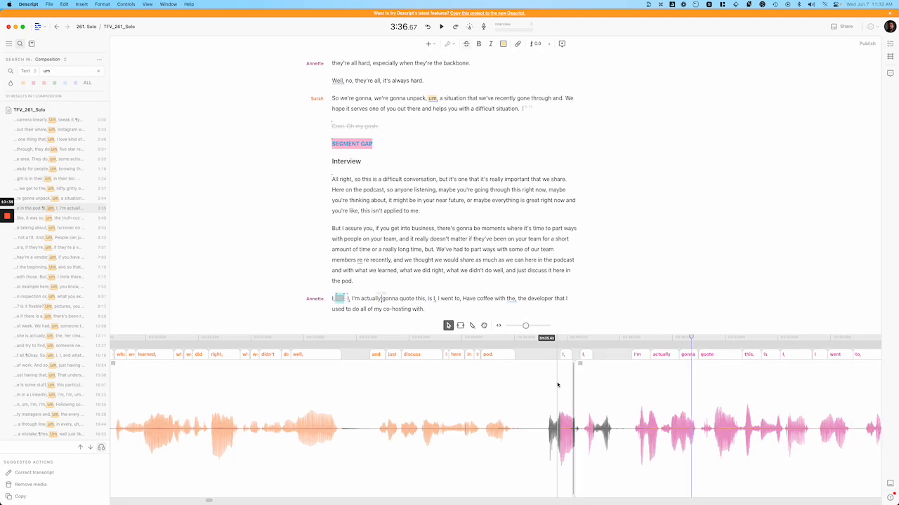
# - Trim the clip edges around the removed "um" to cut both stray "I"s before "I'm actually", playing the cut between the trims
pyautogui.moveTo(574, 472); pyautogui.dragTo(544, 451)
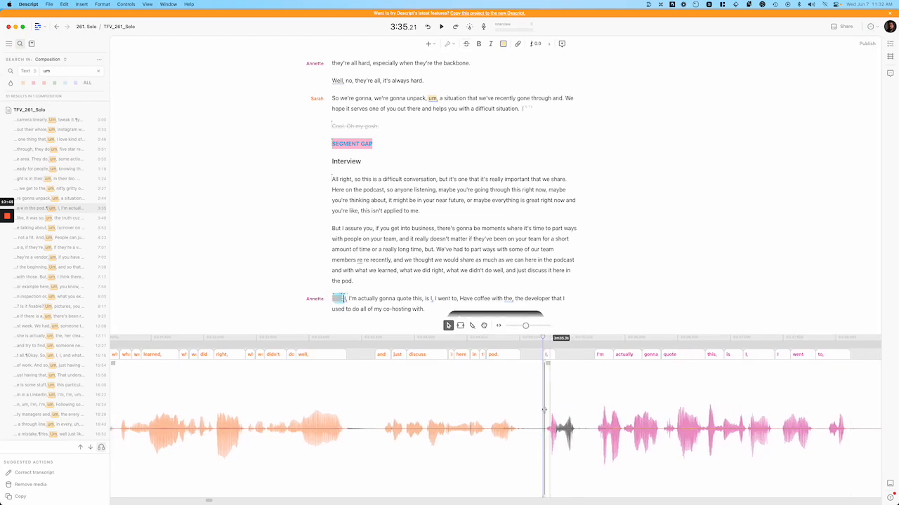
pyautogui.click(412, 422)
pyautogui.press('space')
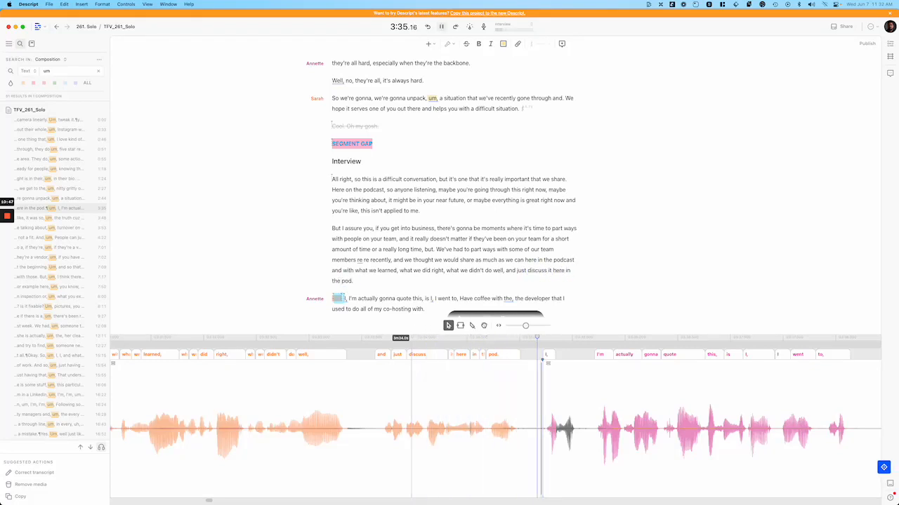
pyautogui.press('space')
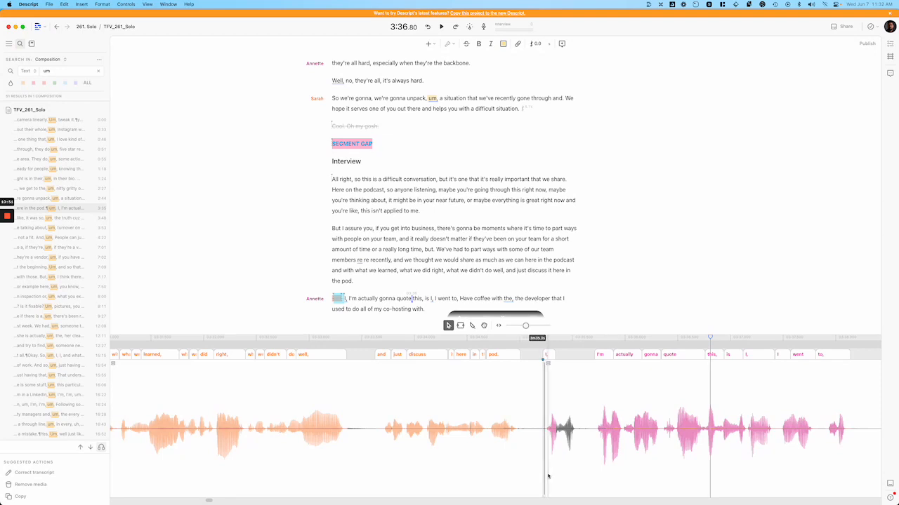
pyautogui.moveTo(543, 457); pyautogui.dragTo(592, 457)
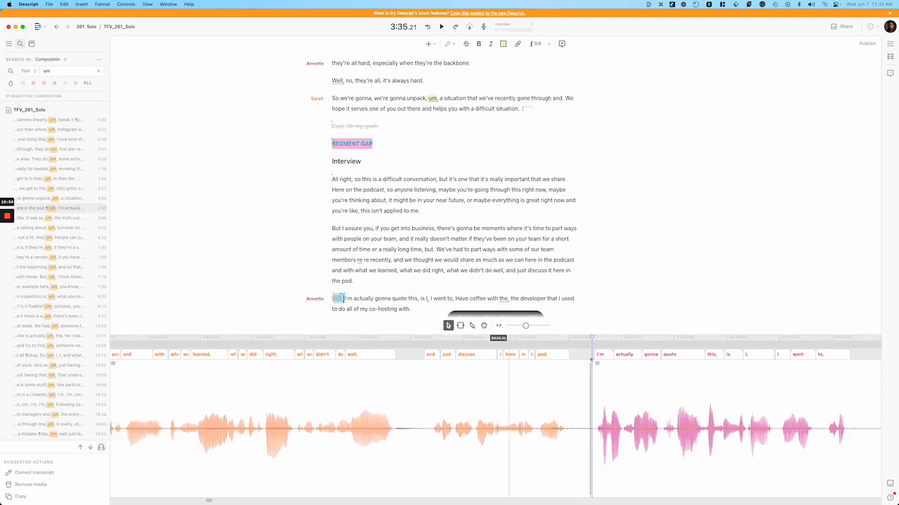
# - Play the trimmed cut before "I'm actually" and the passage around the "um" after "it was so" to judge both
pyautogui.press('space')
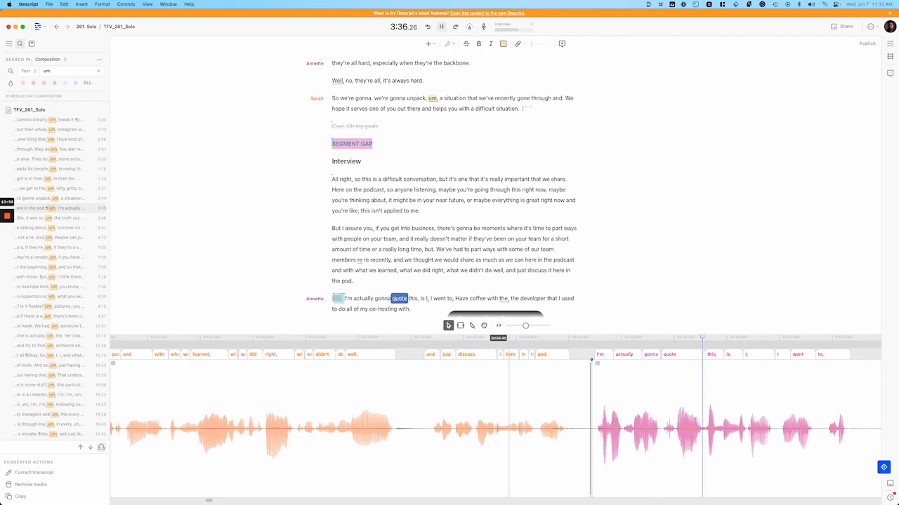
pyautogui.press('space')
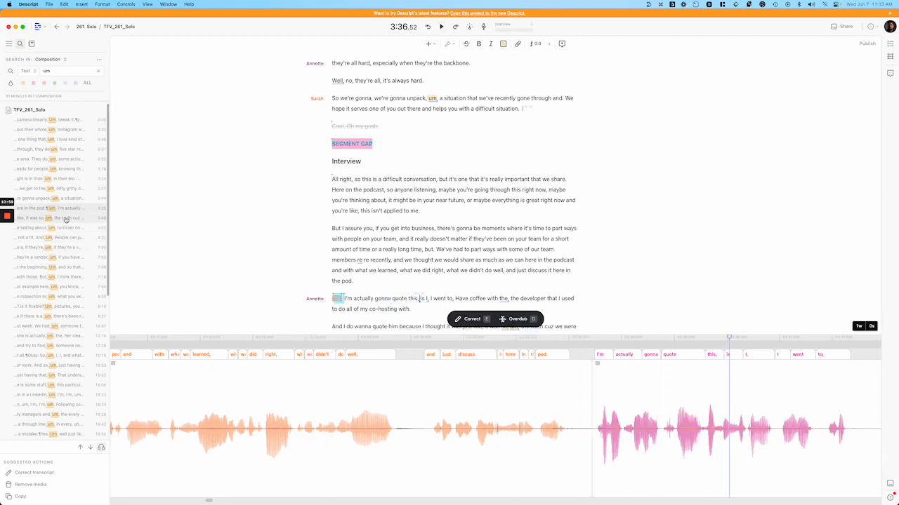
pyautogui.click(66, 218)
pyautogui.press('space')
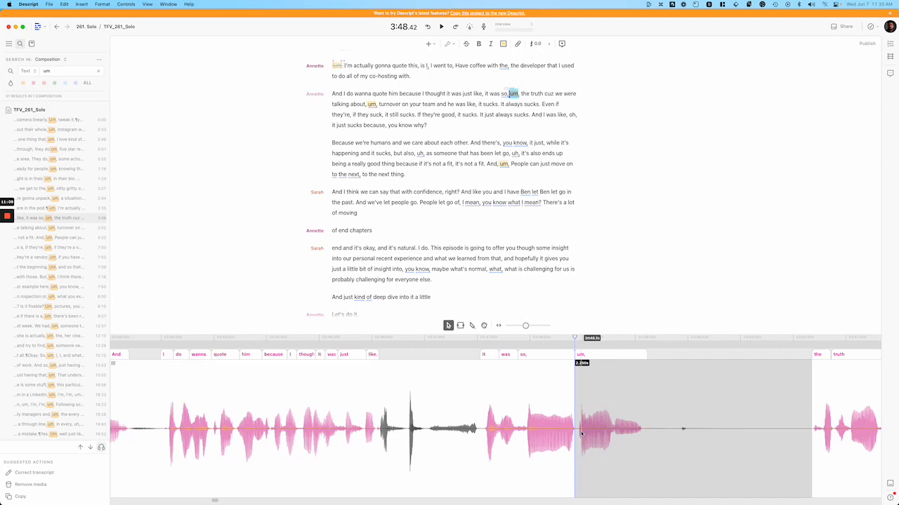
pyautogui.scroll(-3, 581, 433)
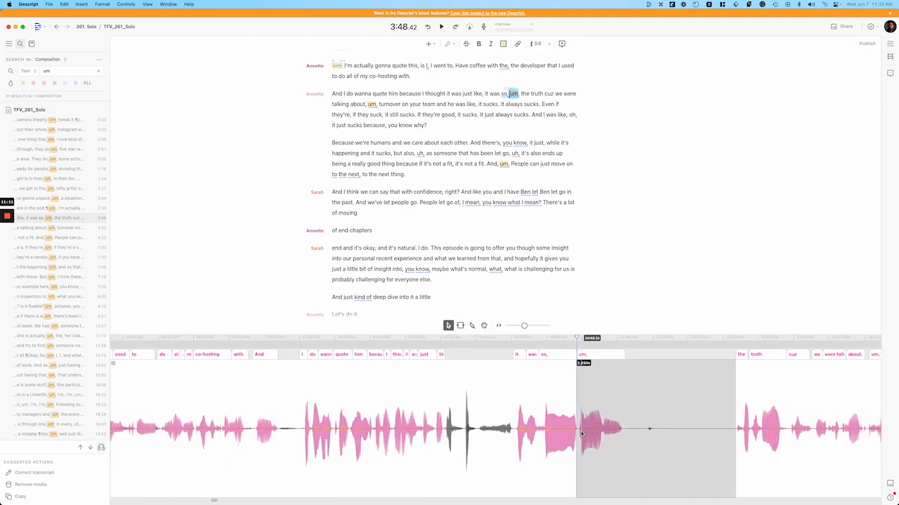
pyautogui.scroll(-2, 581, 431)
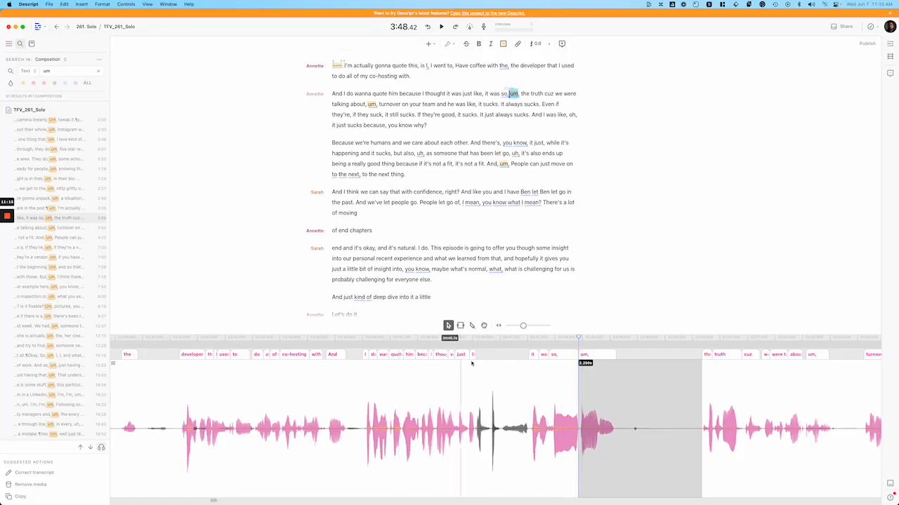
pyautogui.click(353, 341)
pyautogui.press('space')
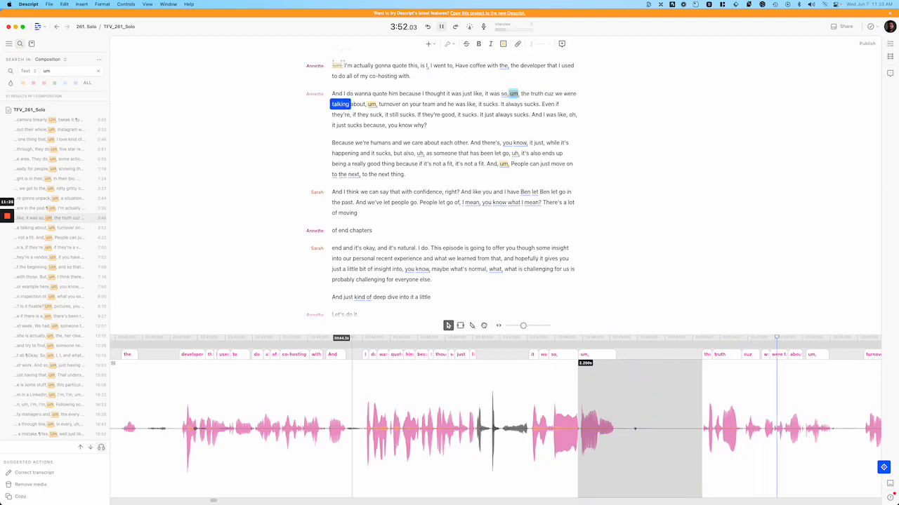
pyautogui.press('space')
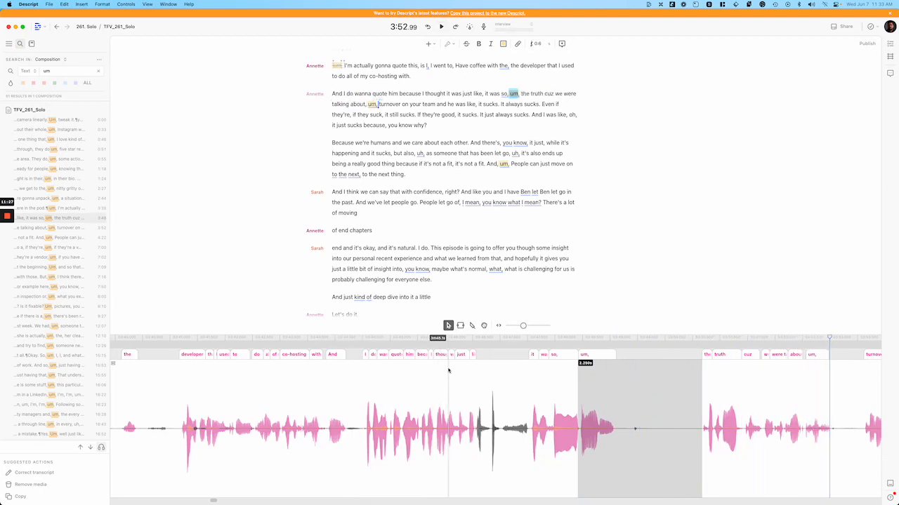
# - Try ignoring the "um" after "it was so" and slightly extending the clip at the cut, then play the result
pyautogui.press('BackSpace')
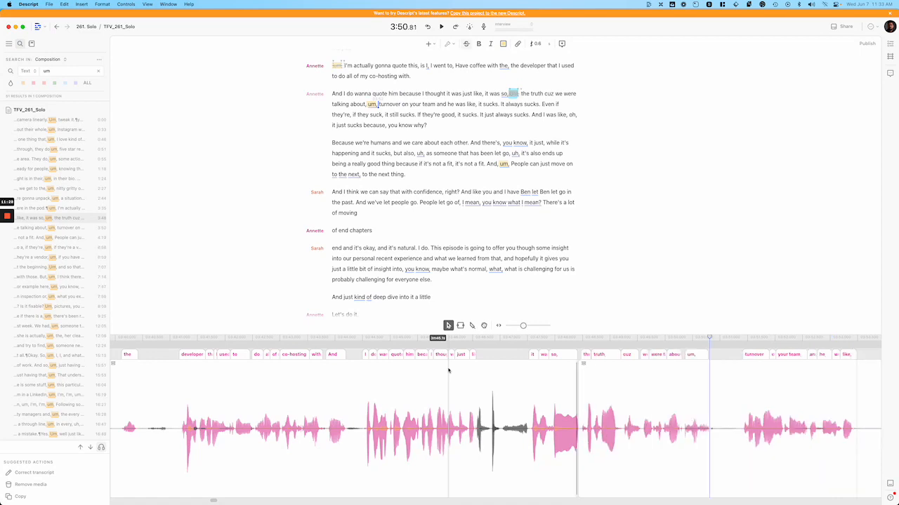
pyautogui.scroll(3, 583, 438)
pyautogui.scroll(5, 584, 438)
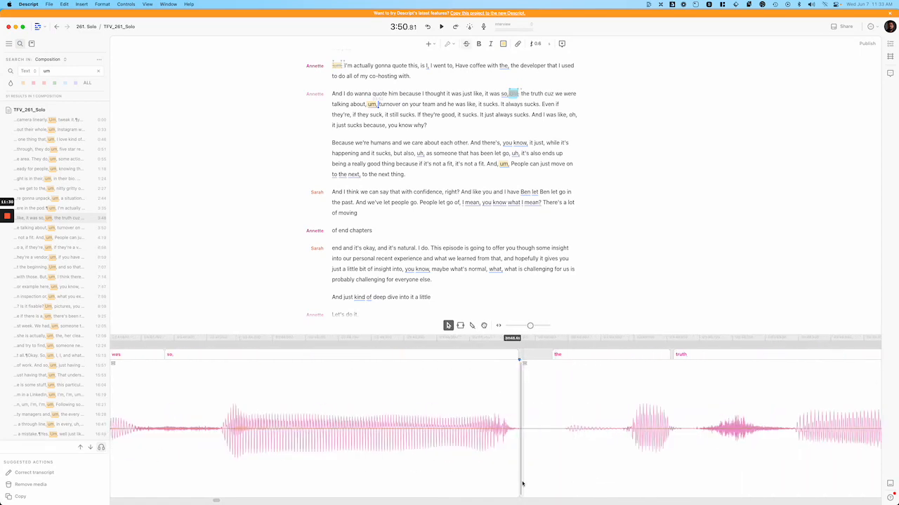
pyautogui.moveTo(518, 476)
pyautogui.mouseDown()
pyautogui.moveTo(580, 464)
pyautogui.moveTo(535, 471)
pyautogui.mouseUp()
pyautogui.scroll(-5, 534, 470)
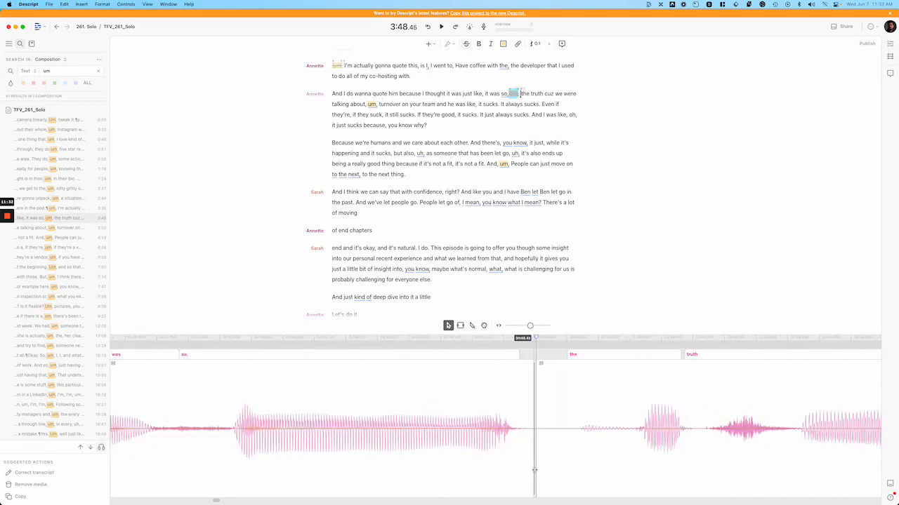
pyautogui.click(320, 439)
pyautogui.press('space')
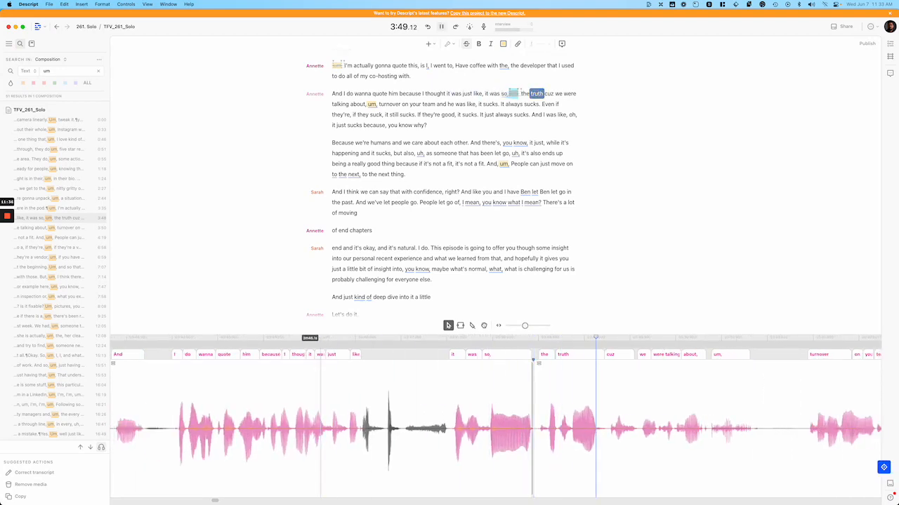
pyautogui.scroll(-1, 555, 417)
pyautogui.scroll(3, 555, 417)
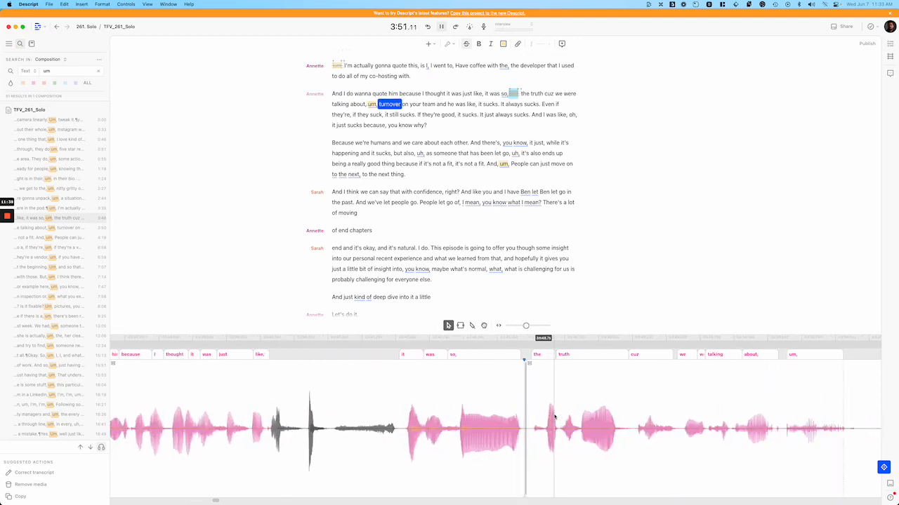
pyautogui.press('space')
pyautogui.scroll(-2, 533, 421)
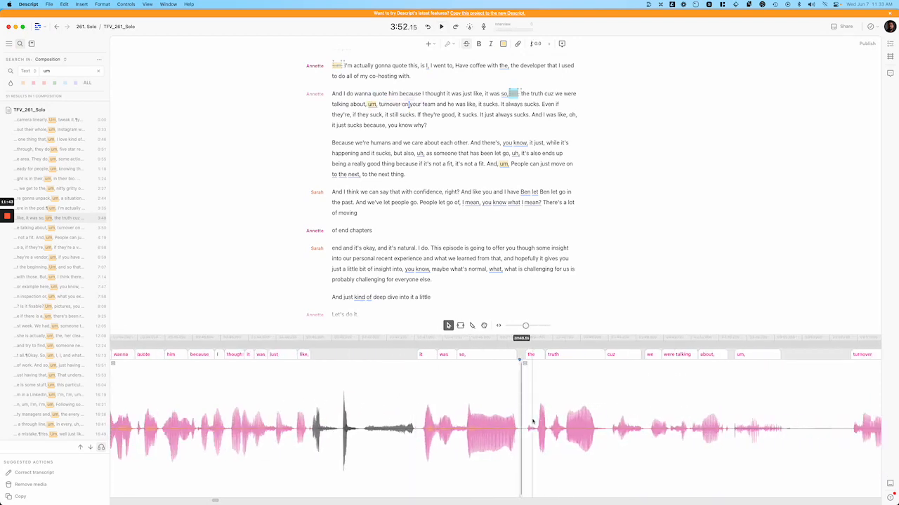
# - Undo the clip extension and the ignoring of the "um" after "it was so"
pyautogui.press('super+z')
pyautogui.press('super+z')
pyautogui.scroll(-2, 532, 421)
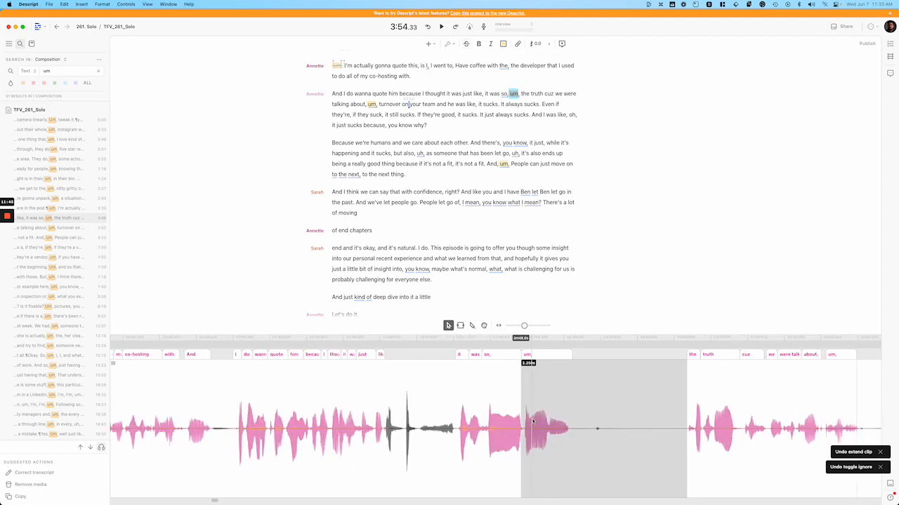
# - Delete about 0.8 s of silence before "the truth" with the Range tool and play the cut
pyautogui.hscroll(3, 532, 421)
pyautogui.click(483, 339)
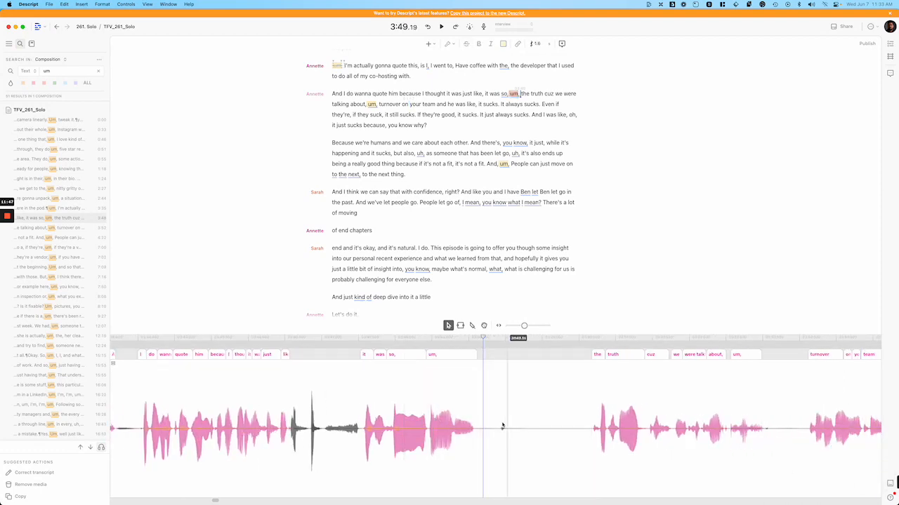
pyautogui.press('r')
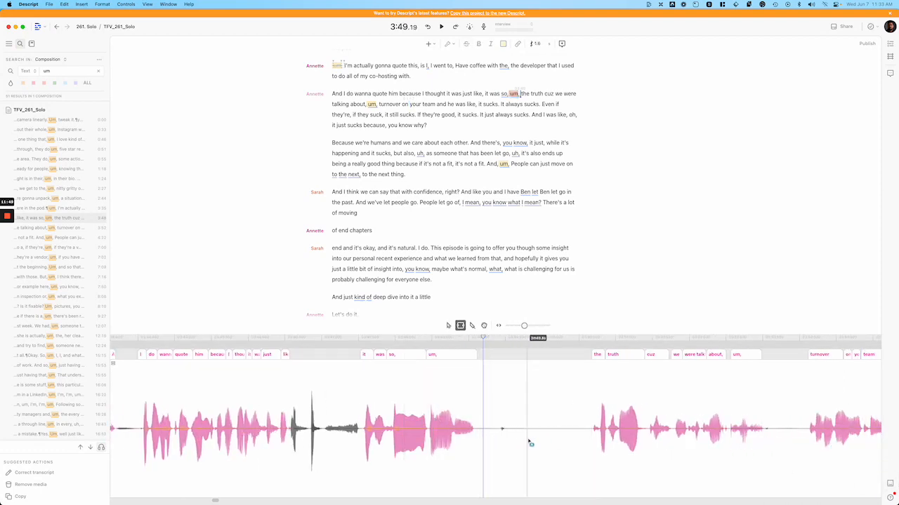
pyautogui.moveTo(528, 441); pyautogui.dragTo(587, 439)
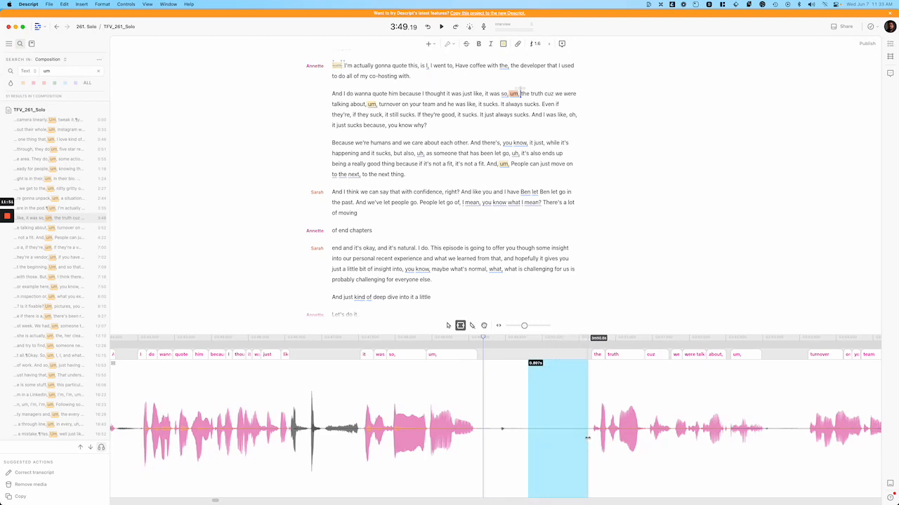
pyautogui.press('BackSpace')
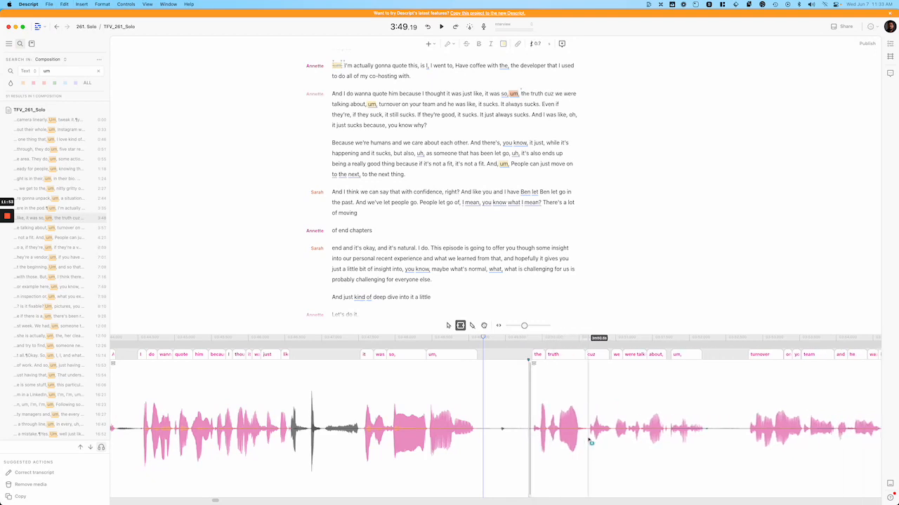
pyautogui.click(351, 399)
pyautogui.press('space')
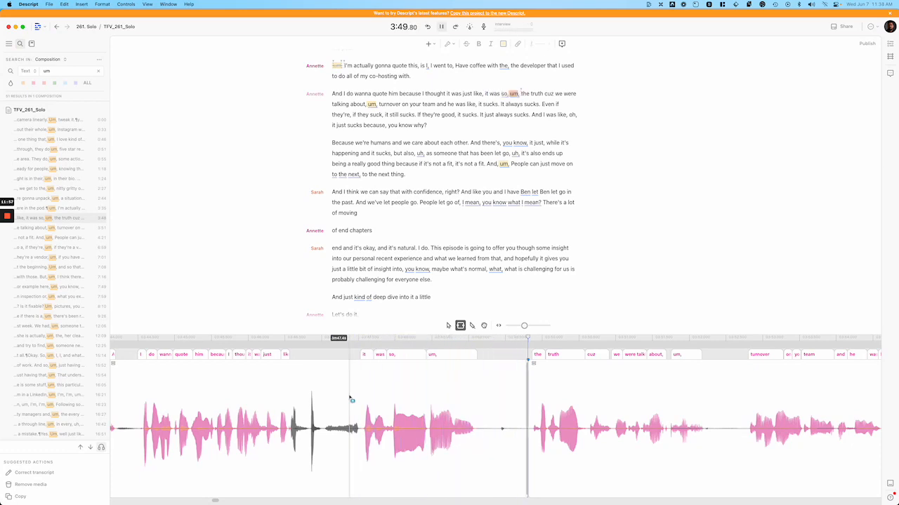
pyautogui.press('space')
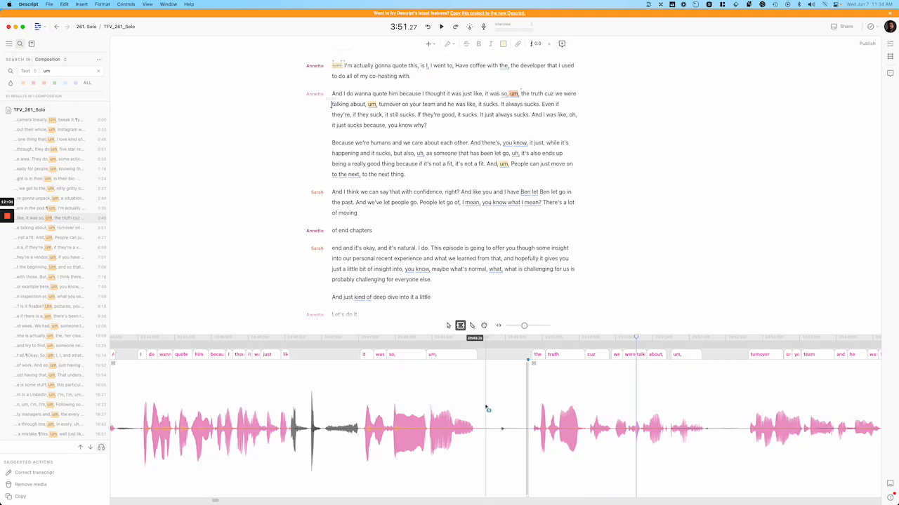
# - Undo the last two timeline edits and redo both
pyautogui.press('super+z')
pyautogui.press('super+z')
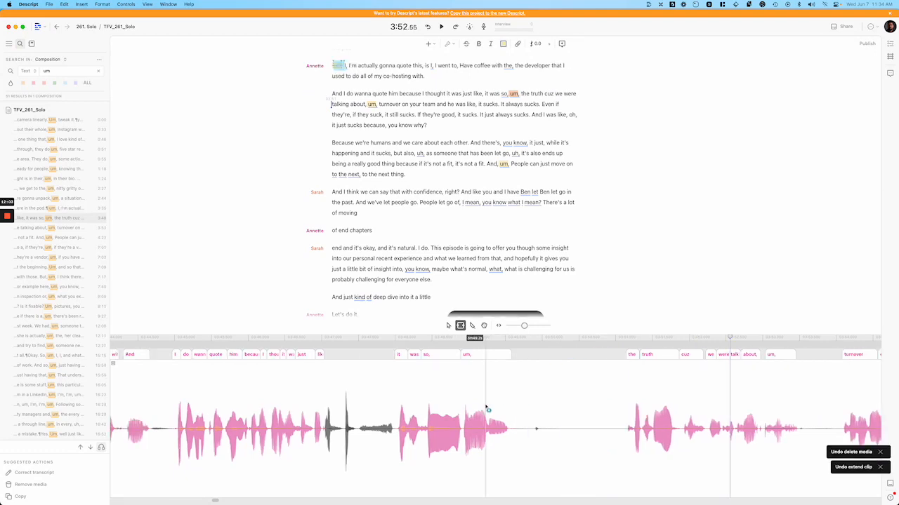
pyautogui.press('super+shift+z')
pyautogui.press('super+shift+z')
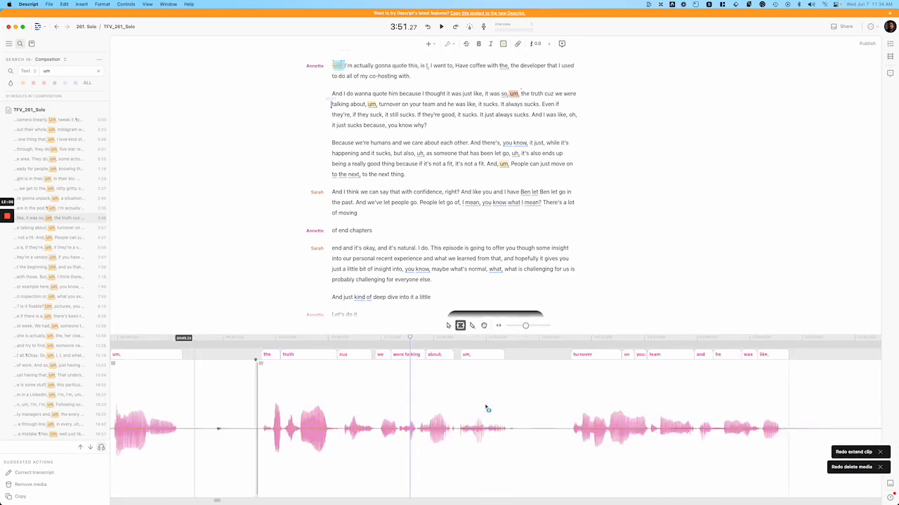
# - Trim the clip edge before "the truth" back to the end of "so" to remove the "um", and play the cut
pyautogui.hscroll(-4, 396, 407)
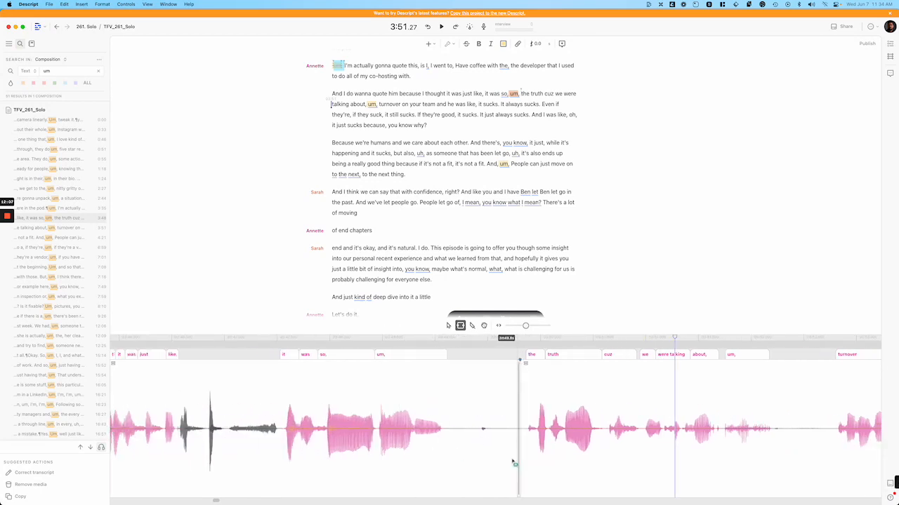
pyautogui.moveTo(518, 471); pyautogui.dragTo(374, 468)
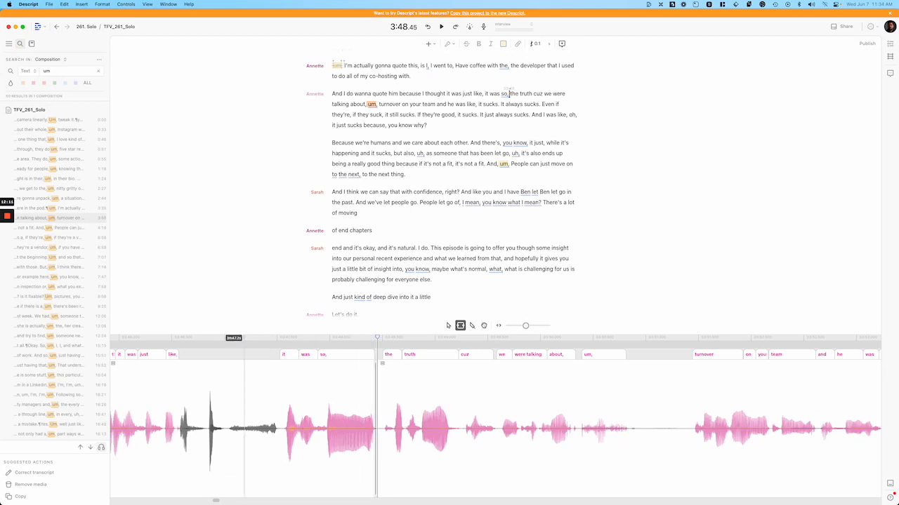
pyautogui.click(244, 465)
pyautogui.press('space')
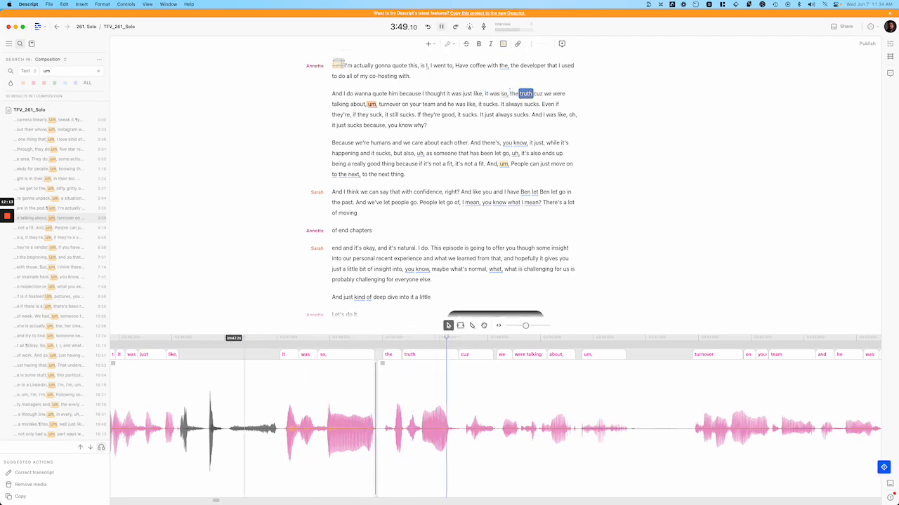
pyautogui.press('space')
pyautogui.scroll(-5, 340, 402)
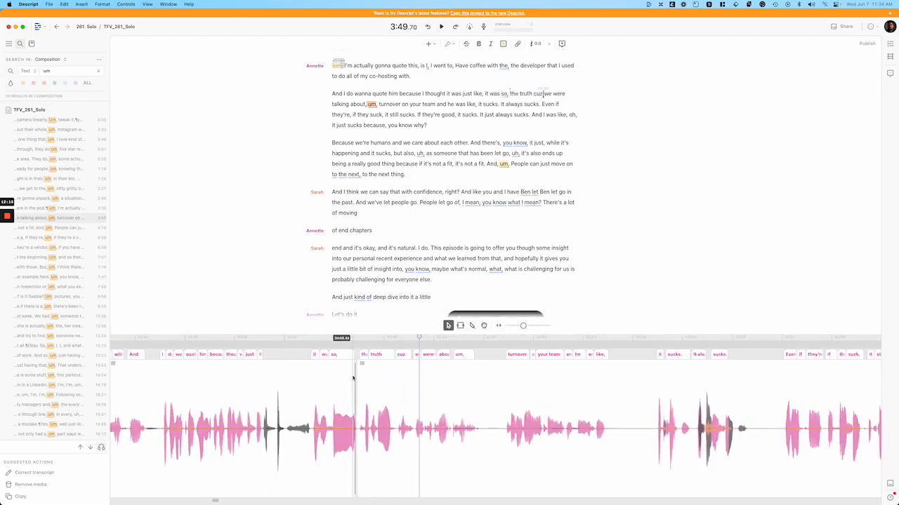
# - Ignore the "um" between "it's not a fit. And" and "People can just move on", and replay the passage
pyautogui.click(68, 228)
pyautogui.scroll(-2, 68, 229)
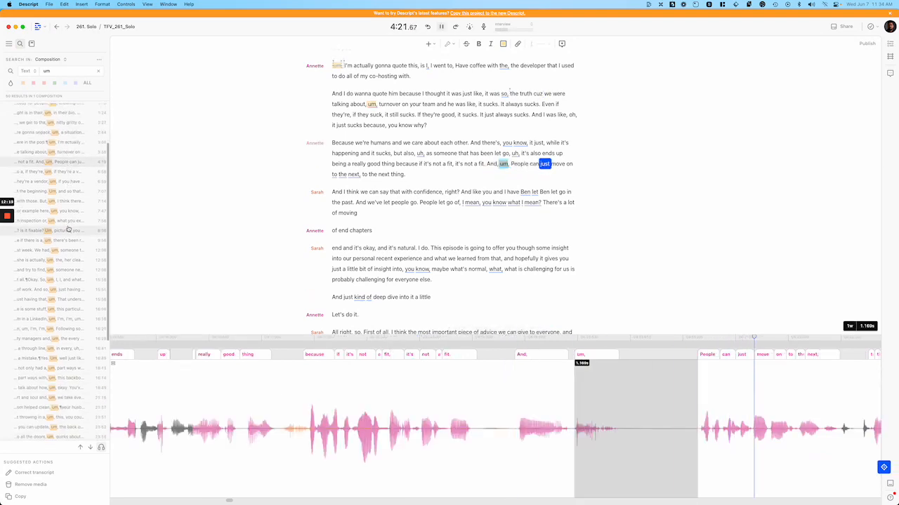
pyautogui.press('BackSpace')
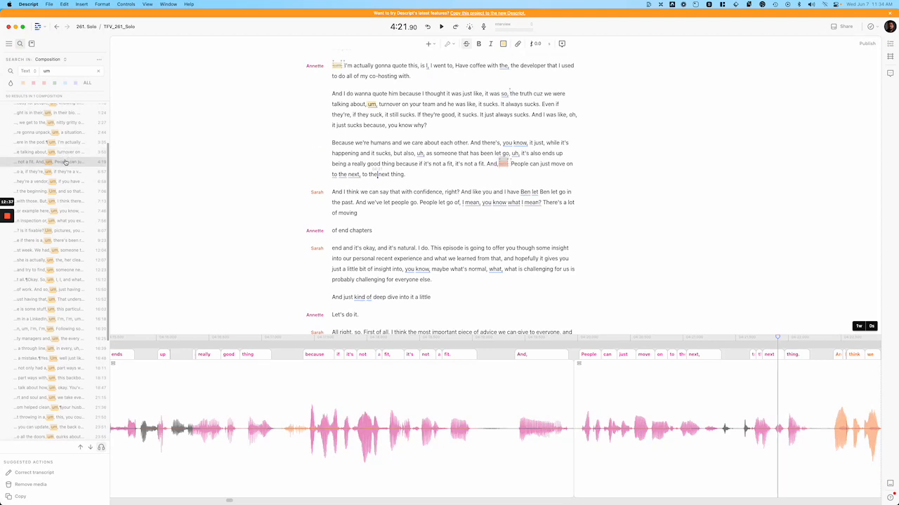
pyautogui.click(65, 162)
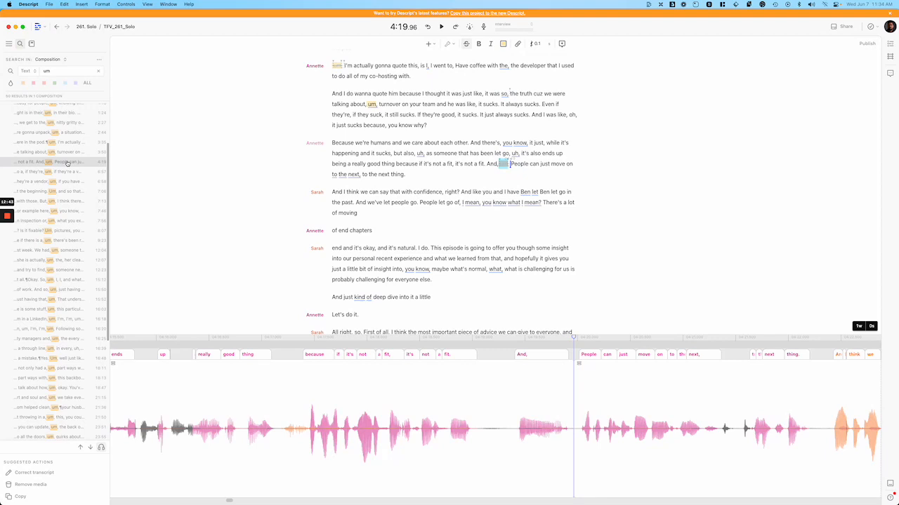
pyautogui.click(62, 163)
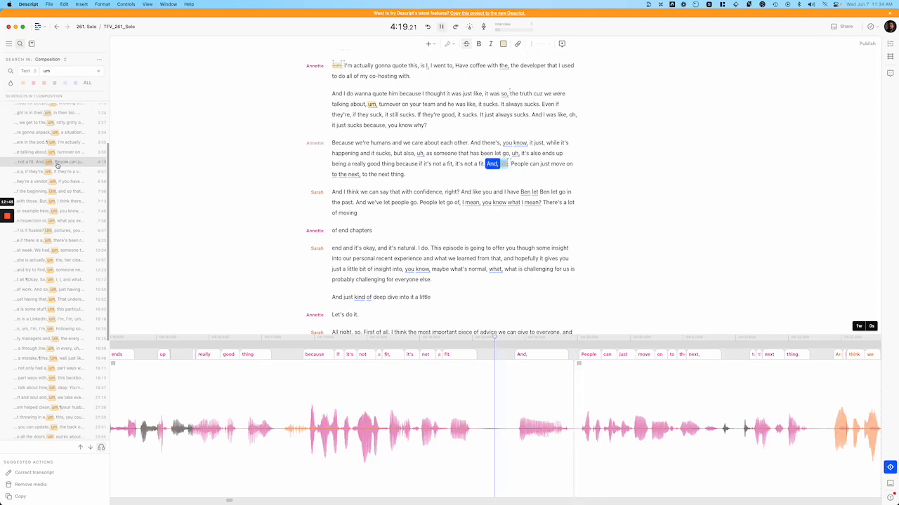
pyautogui.click(62, 162)
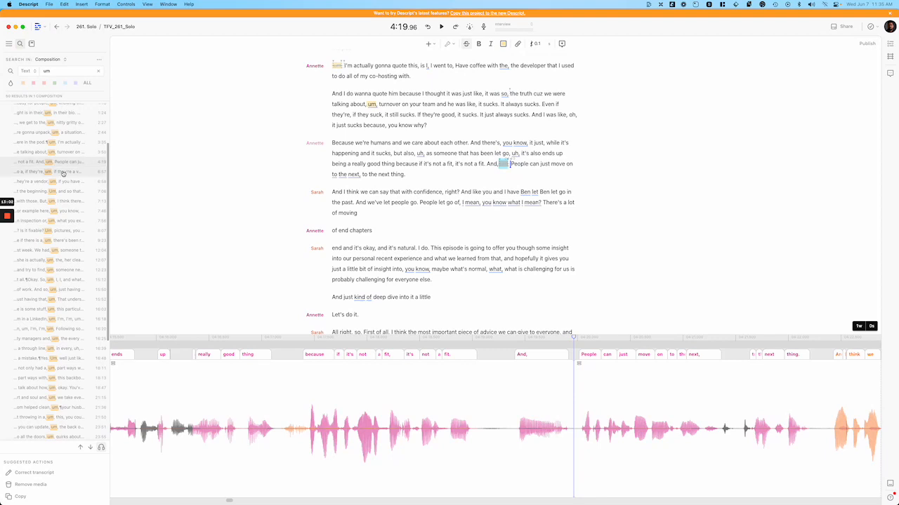
# - Play the "um" after "if they're" and delete the "um" after "if they're a vendor"
pyautogui.click(61, 171)
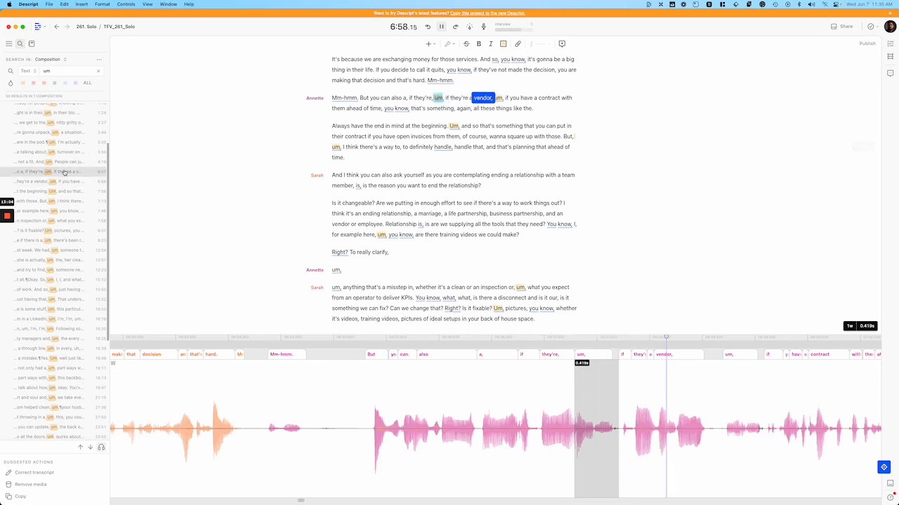
pyautogui.click(64, 172)
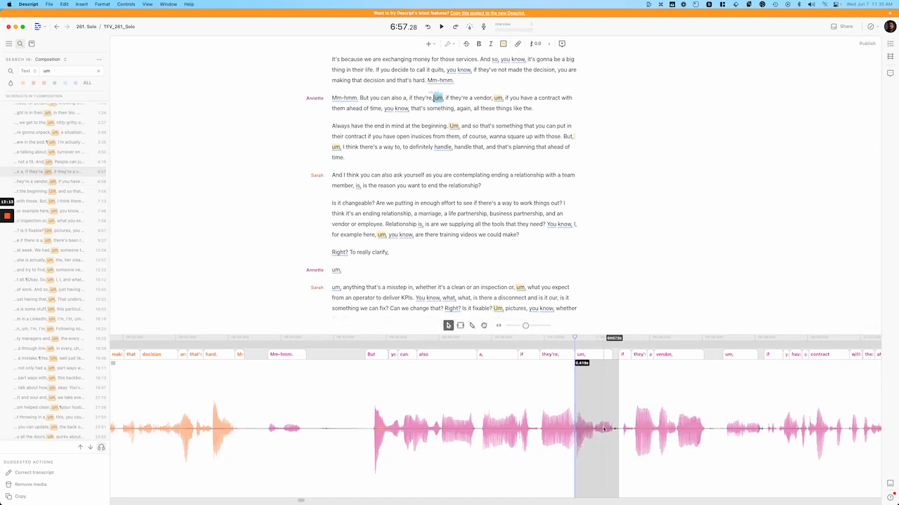
pyautogui.click(63, 182)
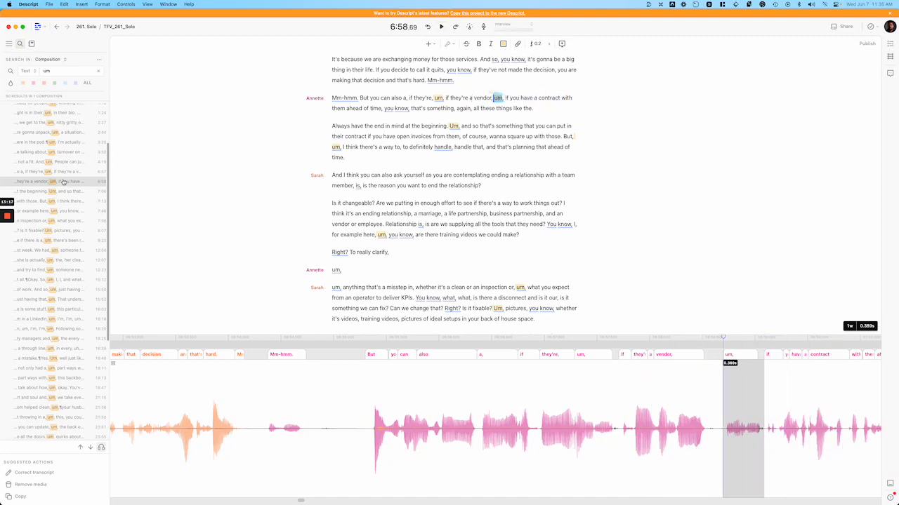
pyautogui.press('Delete')
pyautogui.click(63, 181)
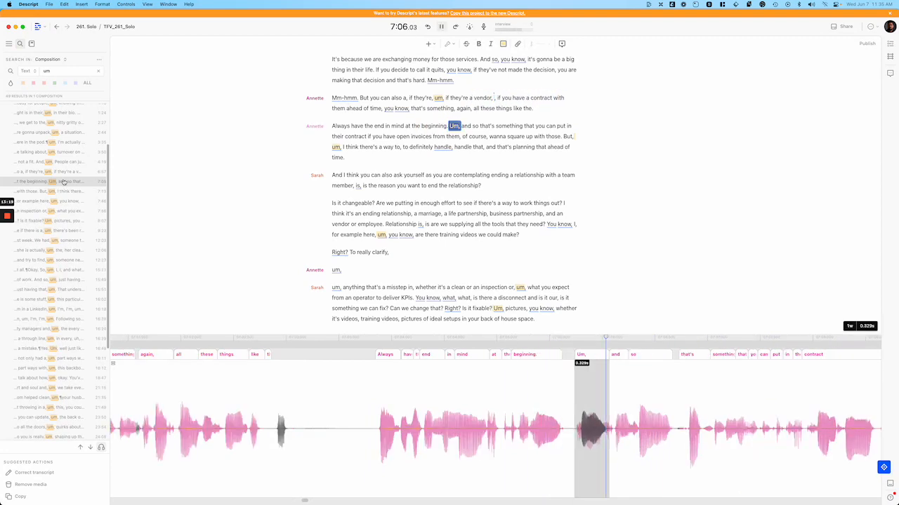
# - Undo the deletion of the "um" after "if they're a vendor" and replay the "um" after "if they're"
pyautogui.click(63, 172)
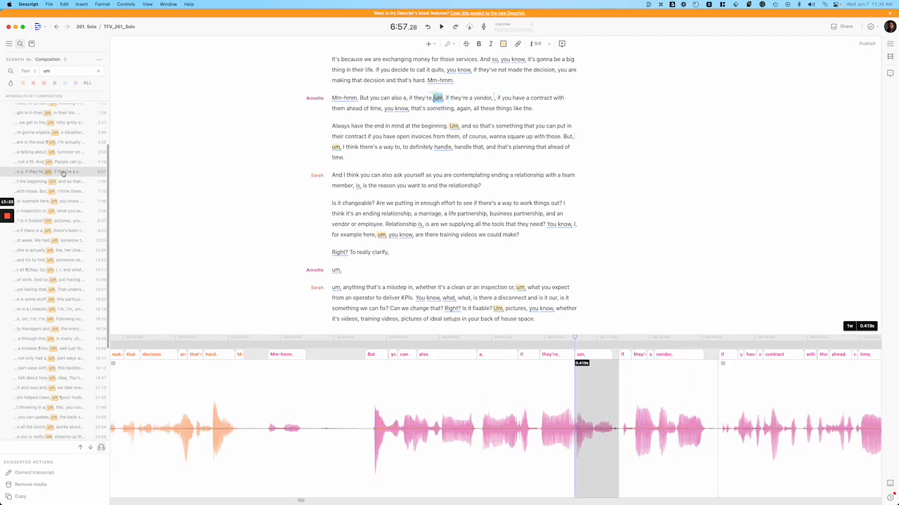
pyautogui.press('super+z')
pyautogui.click(63, 172)
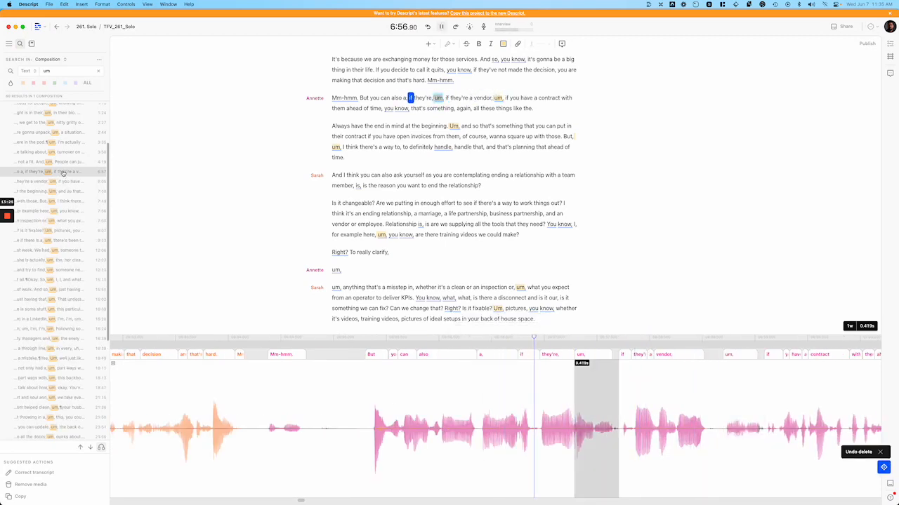
# - Play the "um" between "if they're a vendor" and "if you have a contract", and ignore it
pyautogui.click(61, 182)
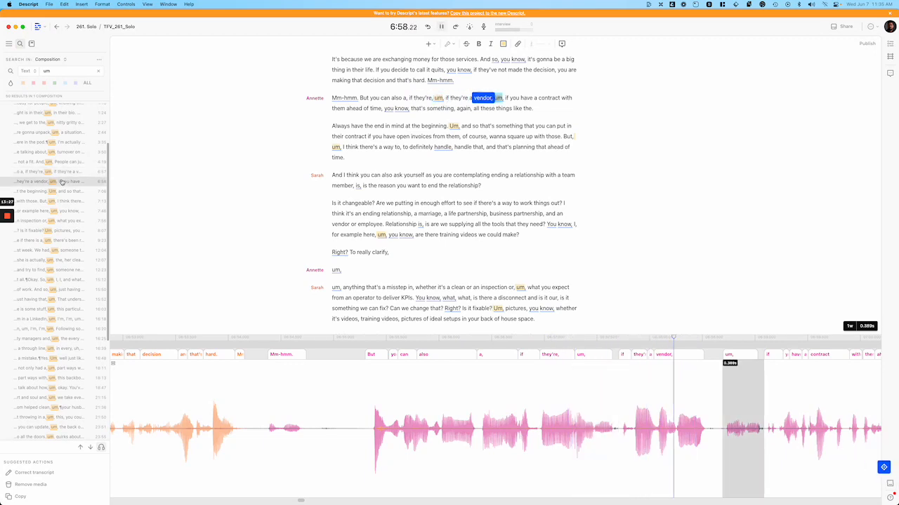
pyautogui.press('space')
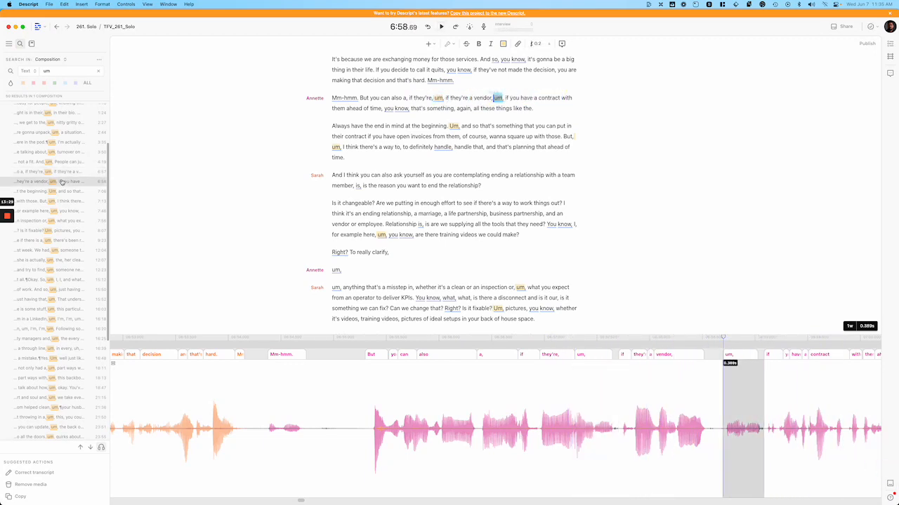
pyautogui.press('BackSpace')
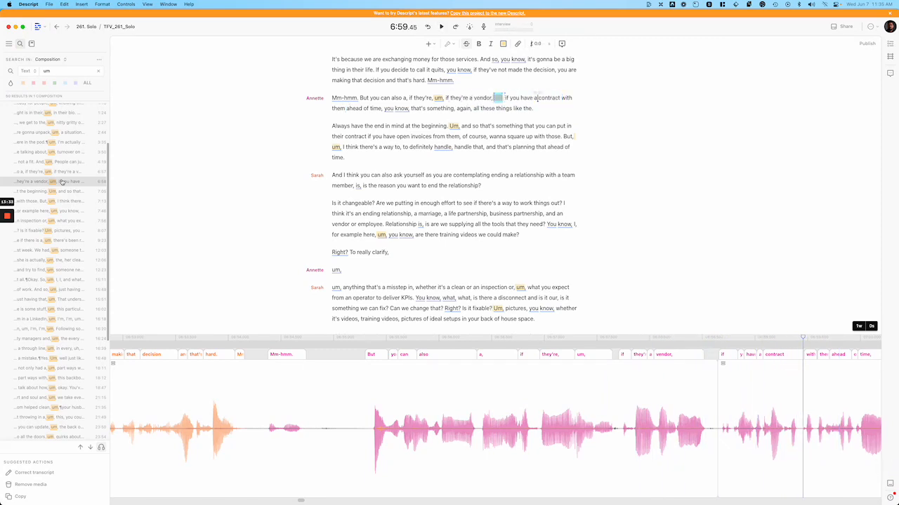
# - Trim the clip edge at the cut between "vendor" and "if you have" to shorten the gap, and play the cut
pyautogui.click(720, 449)
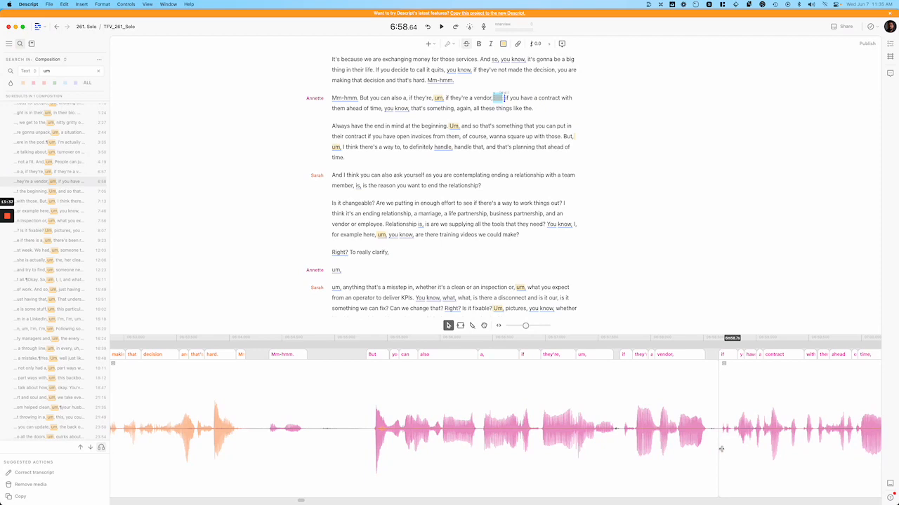
pyautogui.scroll(3, 721, 449)
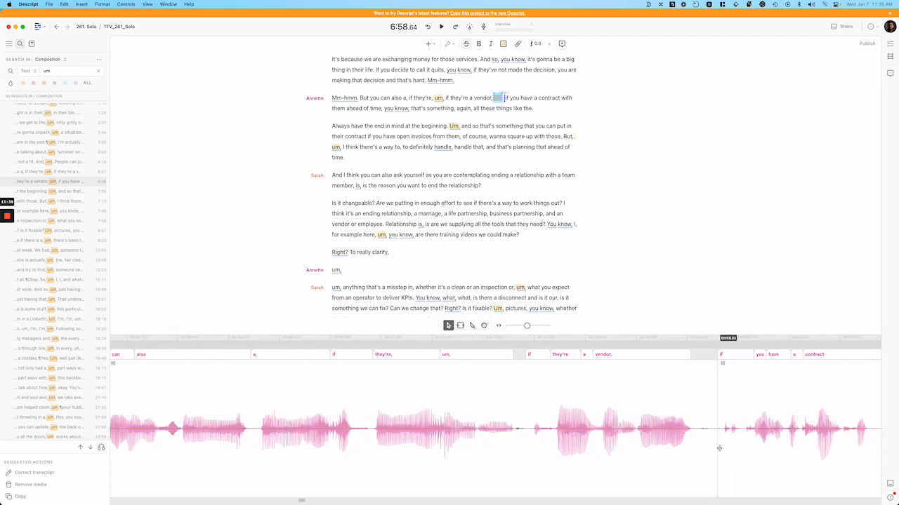
pyautogui.moveTo(723, 448); pyautogui.dragTo(700, 447)
pyautogui.press('space')
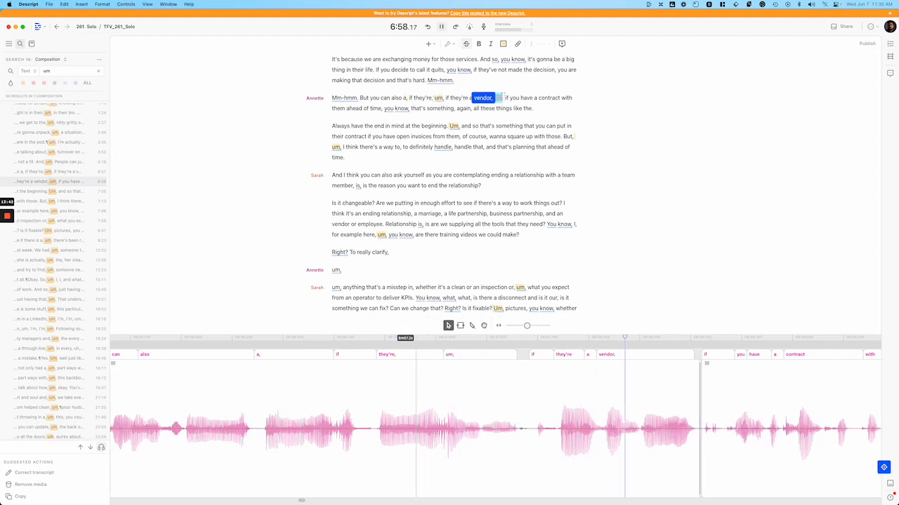
pyautogui.press('space')
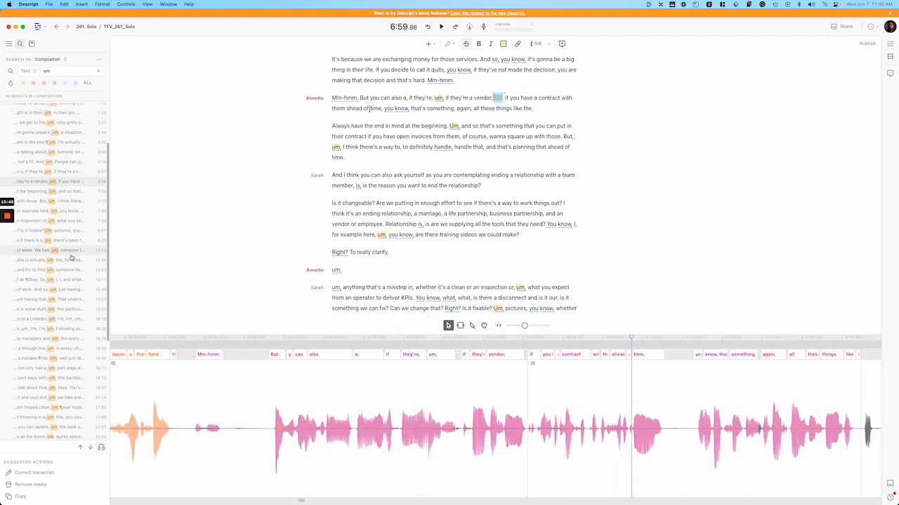
# - Play the "Um" after "in mind at the beginning" and the "um" after "But", and examine the first one's waveform
pyautogui.click(71, 192)
pyautogui.press('space')
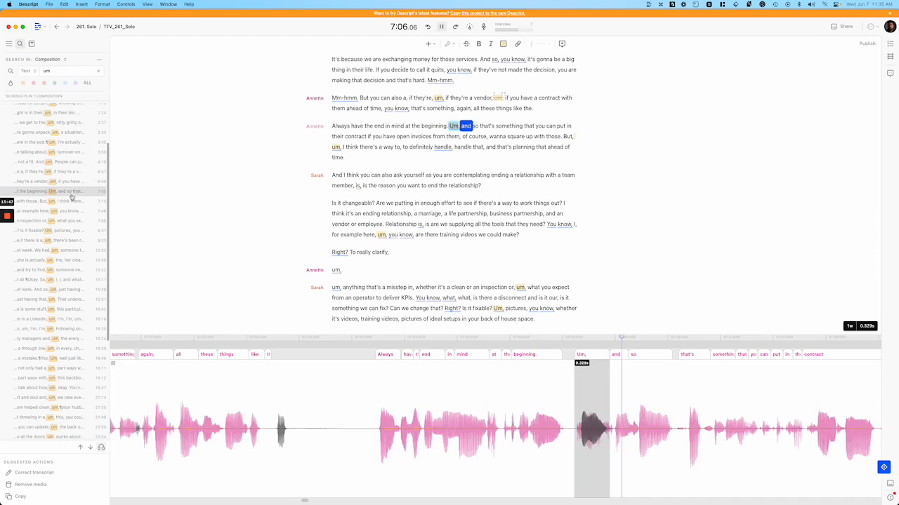
pyautogui.click(72, 201)
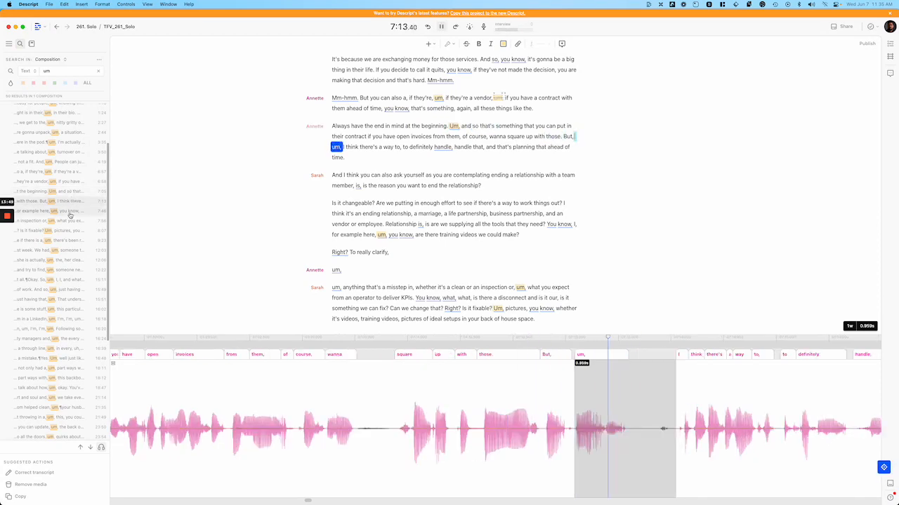
pyautogui.press('space')
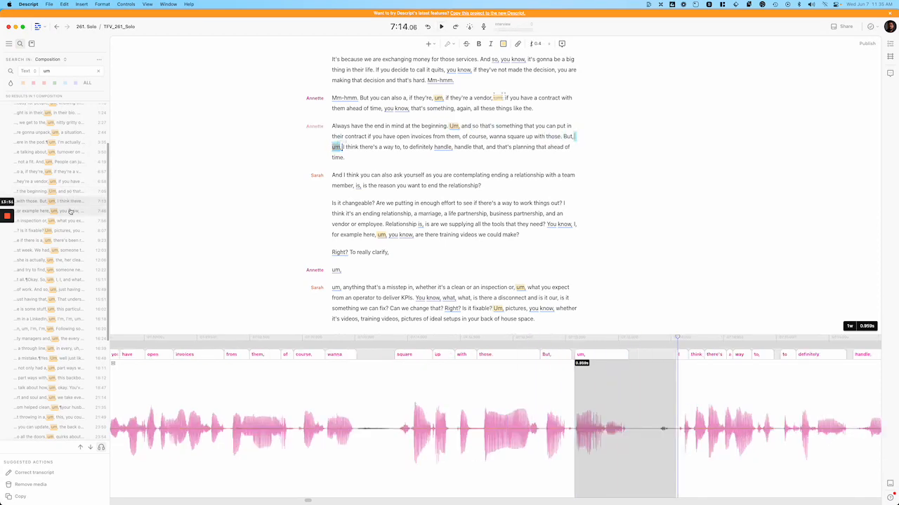
pyautogui.click(70, 191)
pyautogui.press('space')
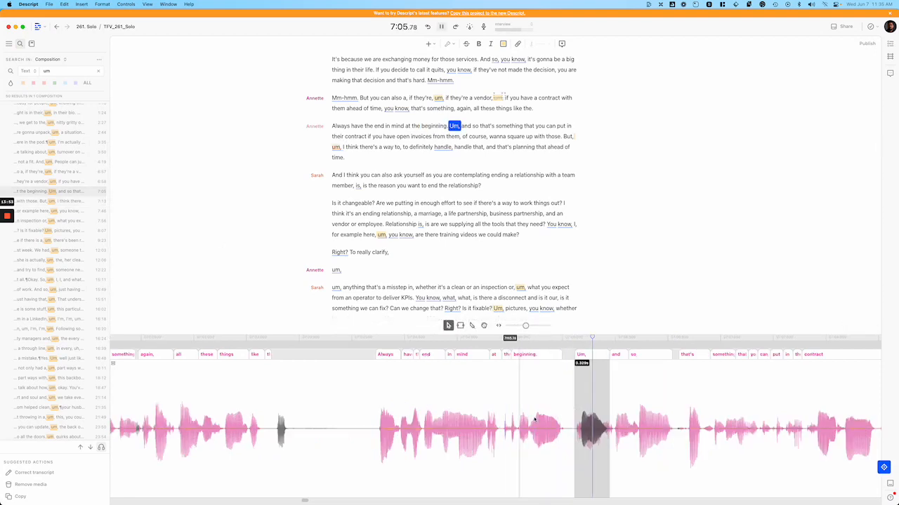
pyautogui.click(574, 431)
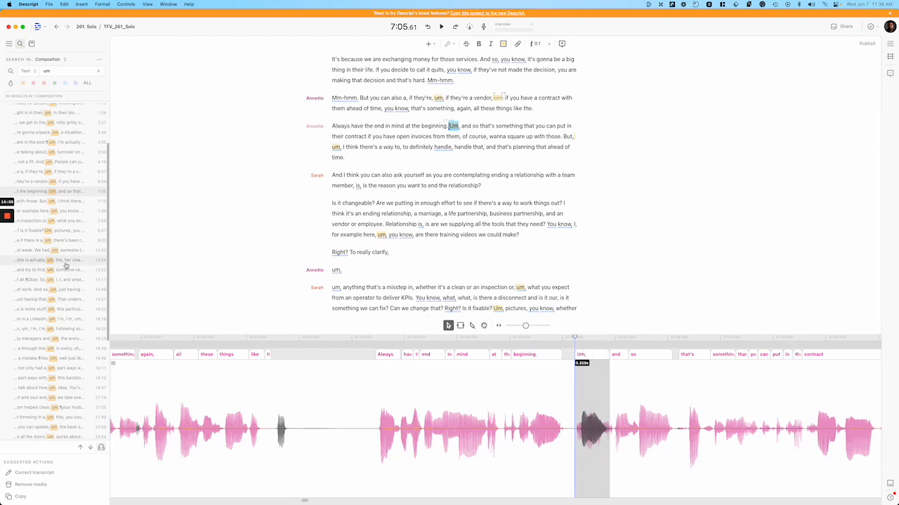
# - Play the "um" between "But" and "I think there's a way", and ignore it
pyautogui.click(63, 201)
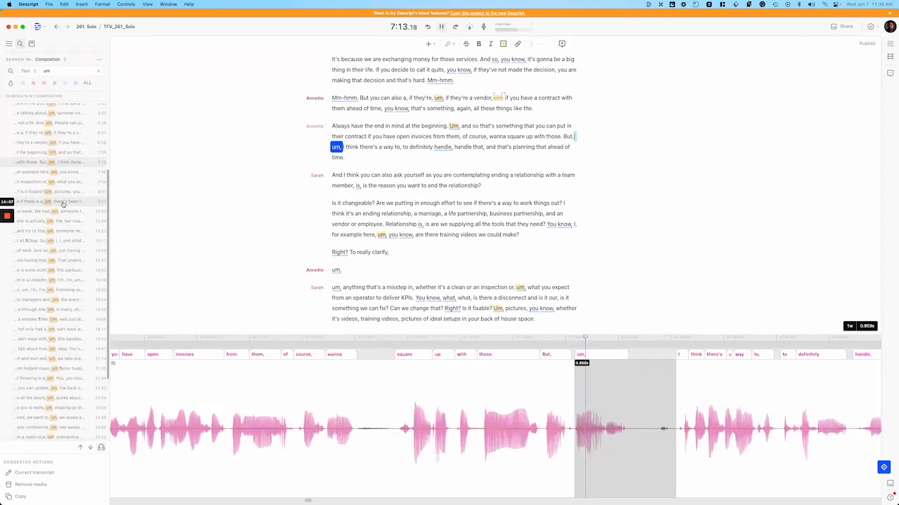
pyautogui.press('space')
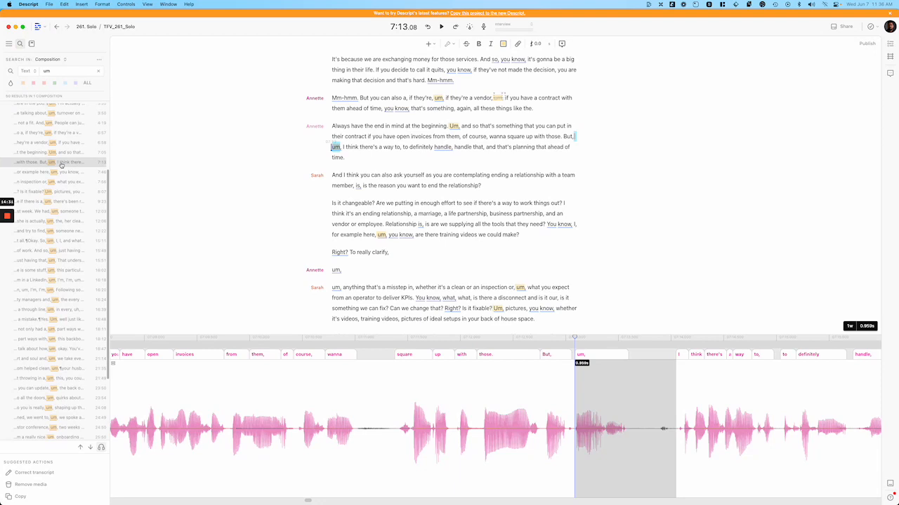
pyautogui.press('BackSpace')
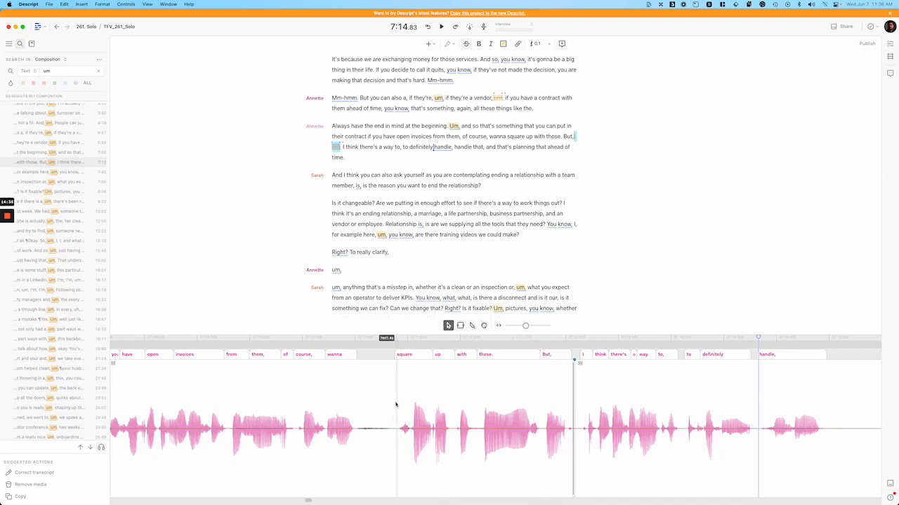
# - Play the passage around the cut between "But" and "I think", and try extending the clip edge there
pyautogui.click(357, 406)
pyautogui.press('space')
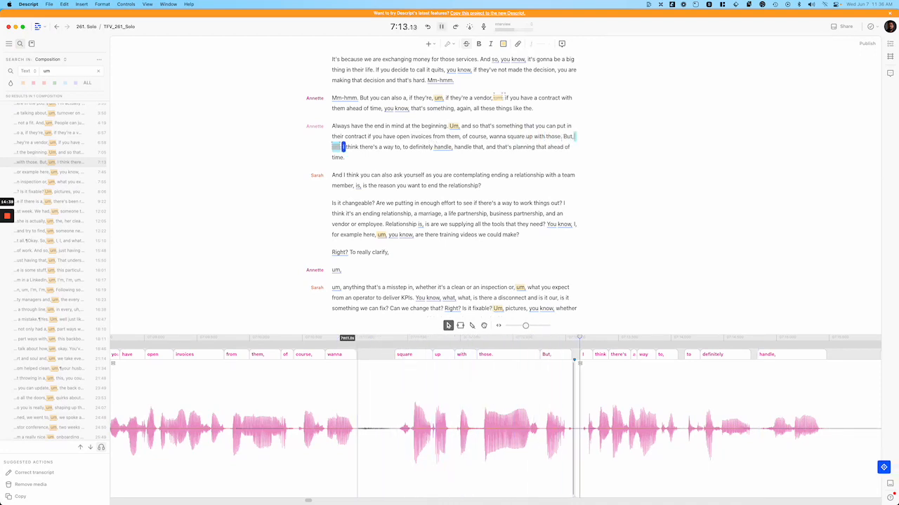
pyautogui.press('space')
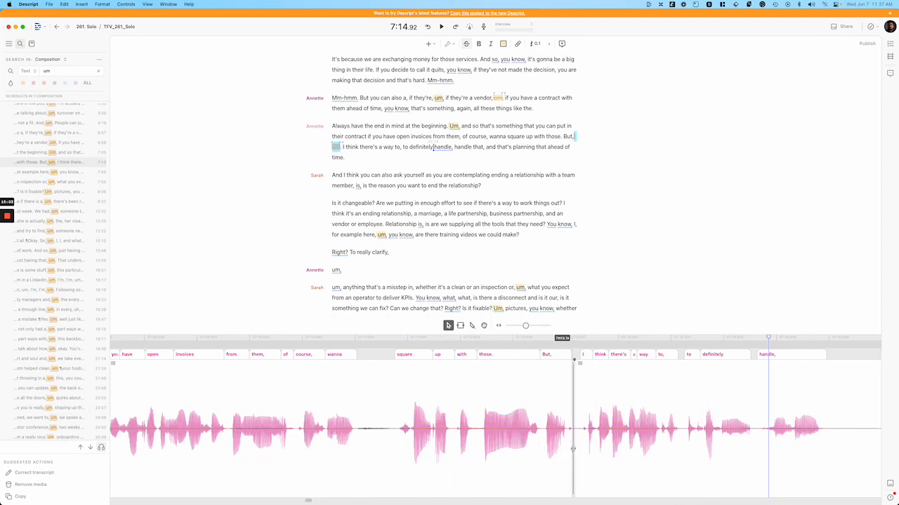
pyautogui.moveTo(573, 452); pyautogui.dragTo(542, 447)
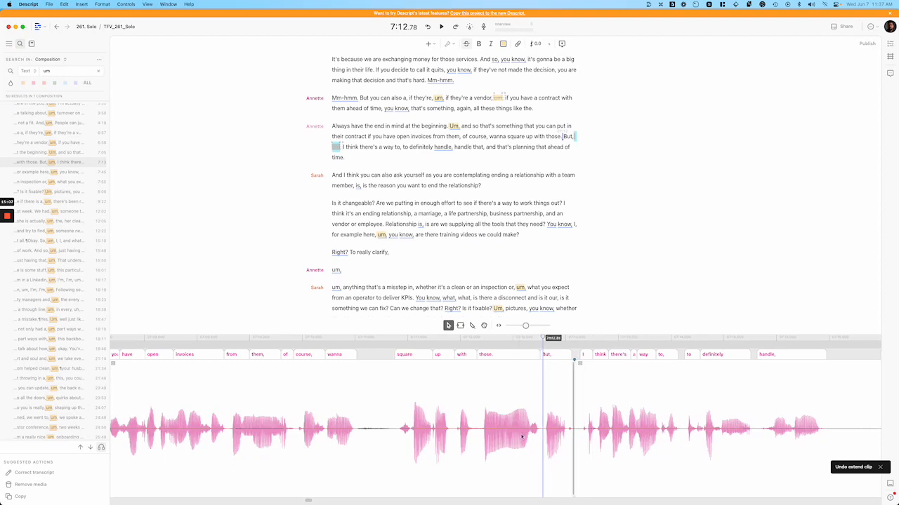
# - Play the "um" between "for example here" and "you know", and ignore it
pyautogui.click(63, 172)
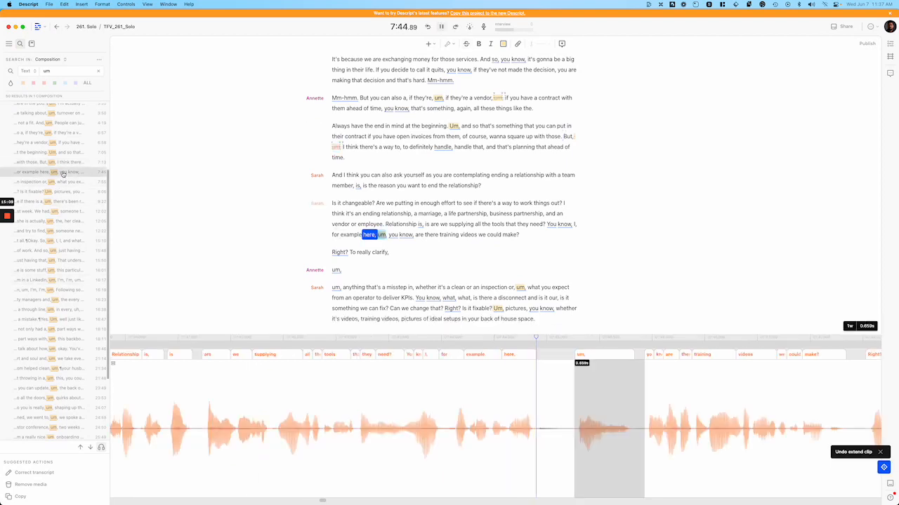
pyautogui.press('space')
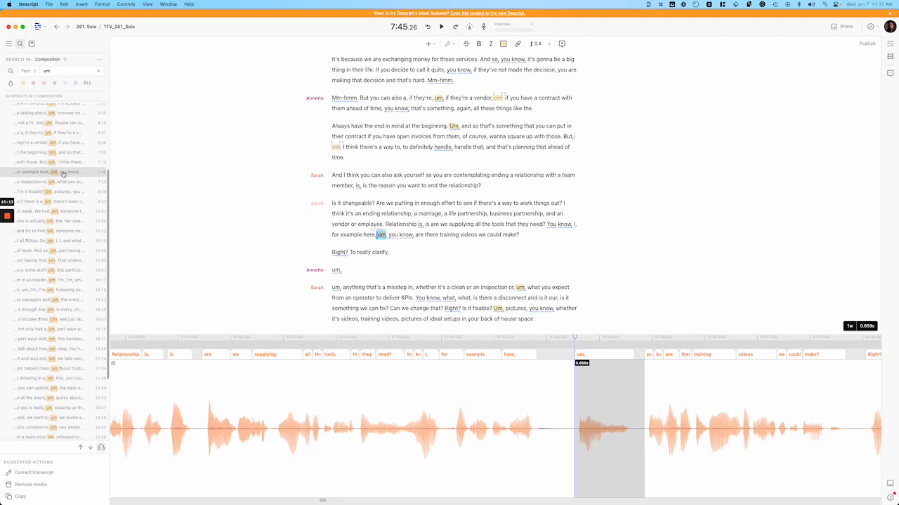
pyautogui.press('BackSpace')
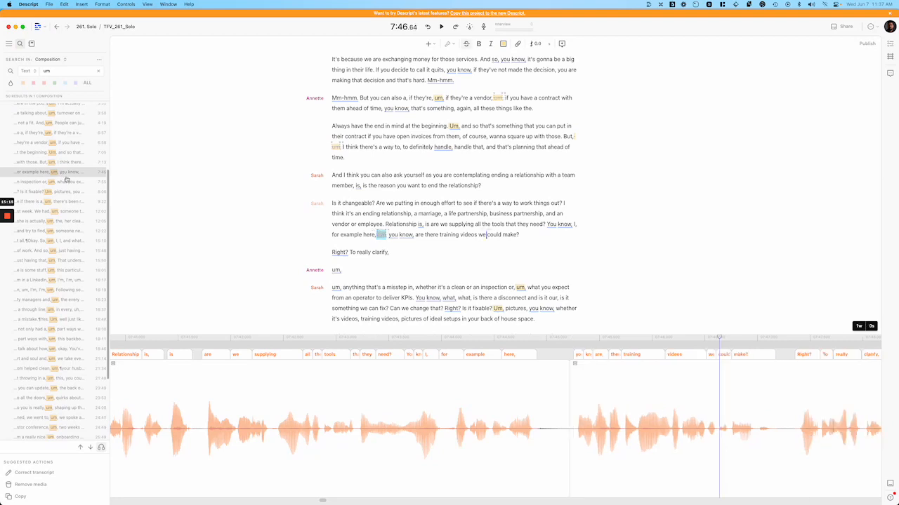
# - Ignore the "um" between "an inspection or" and "what you expect", and replay the cut
pyautogui.click(67, 182)
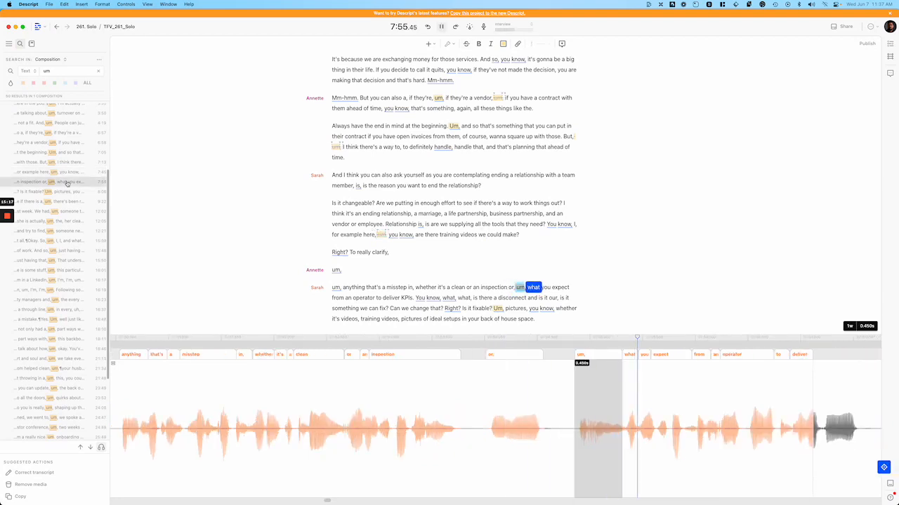
pyautogui.press('space')
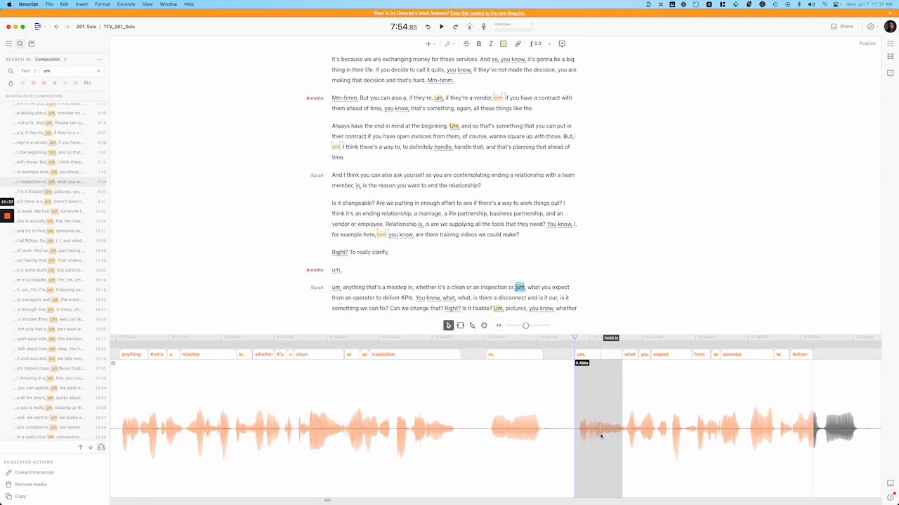
pyautogui.press('Delete')
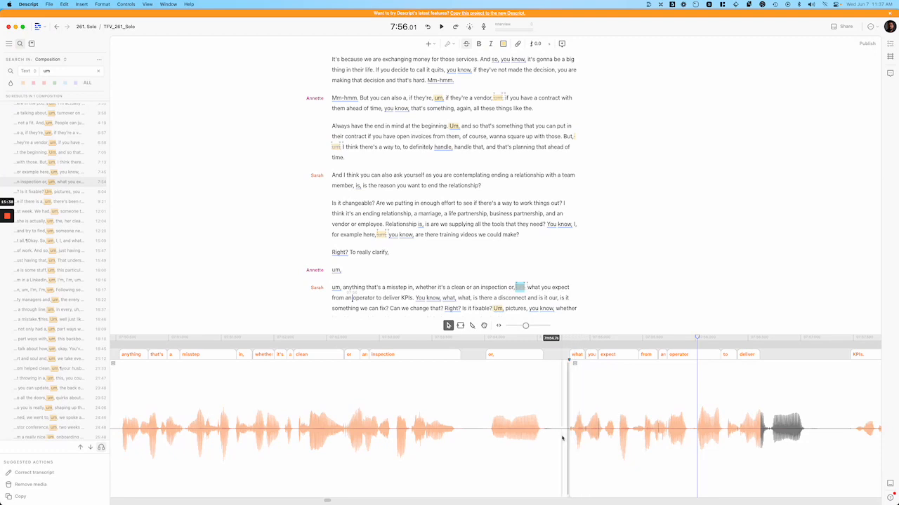
pyautogui.press('space')
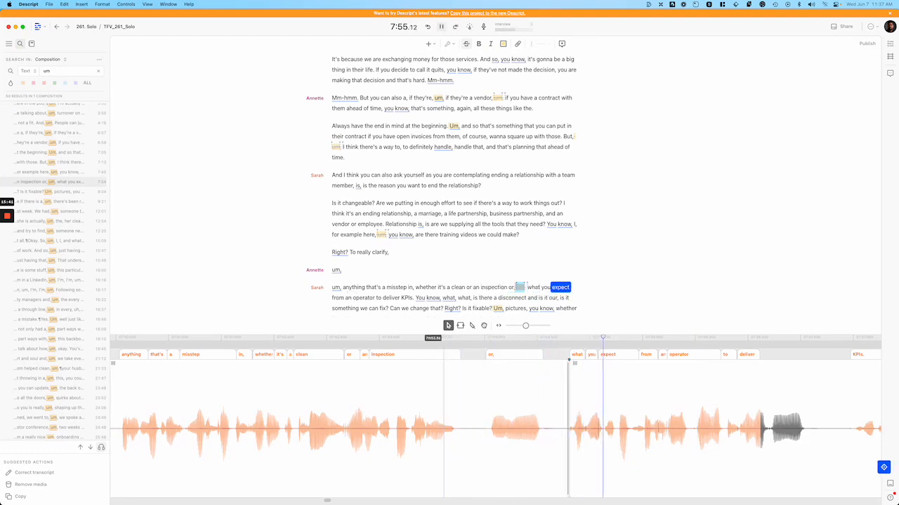
pyautogui.press('space')
# - Try a +0.01 s crossfade adjustment at the cut before "what you expect" and play the cut
pyautogui.scroll(5, 570, 361)
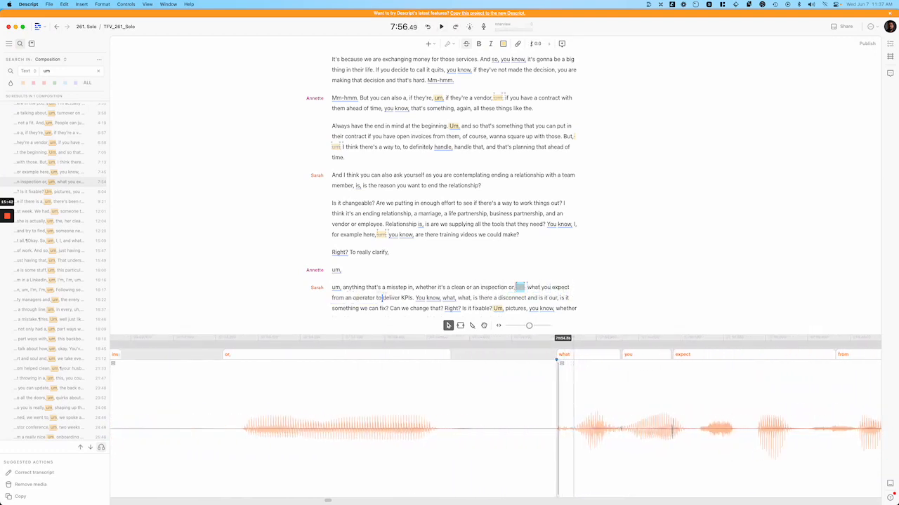
pyautogui.click(561, 355)
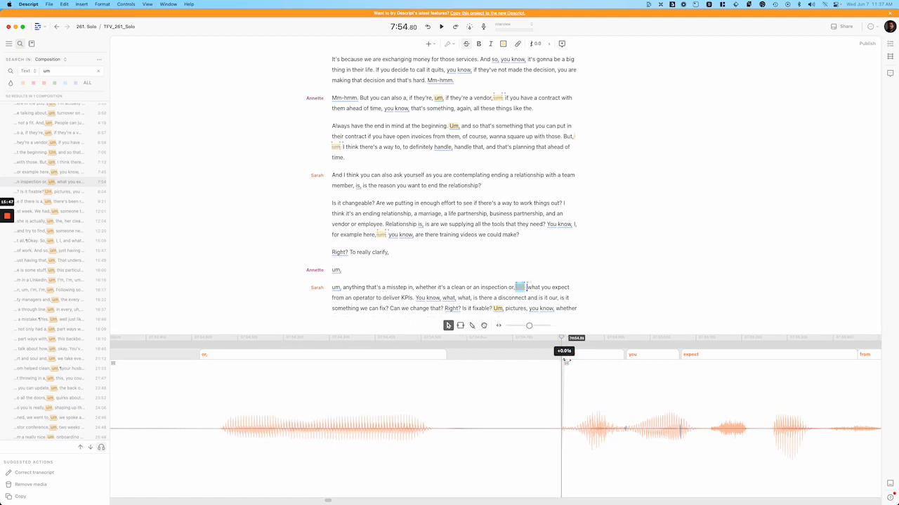
pyautogui.press('space')
pyautogui.press('space')
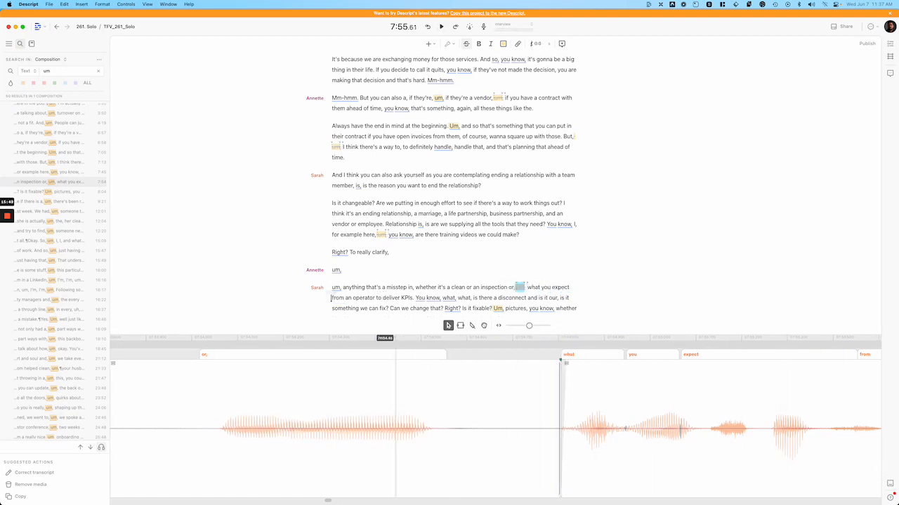
# - Set the crossfade at the cut before "what you expect" to 0 s
pyautogui.scroll(5, 463, 362)
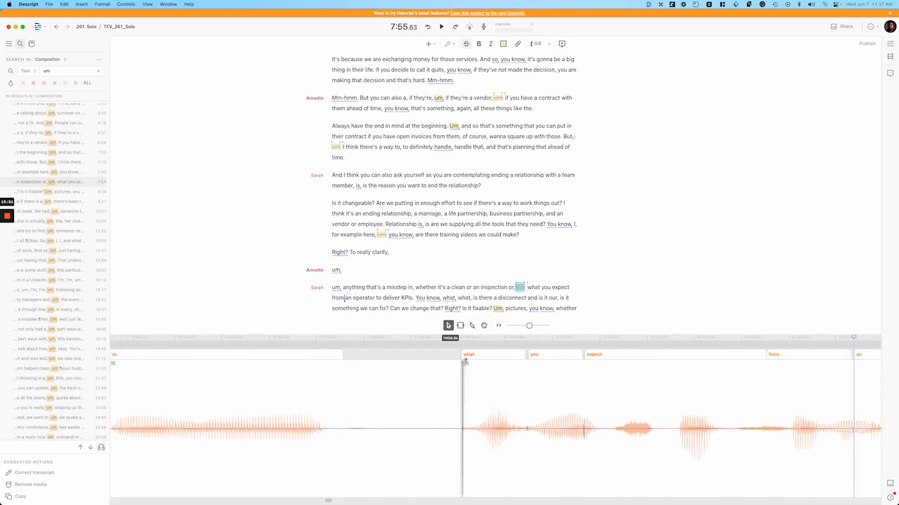
pyautogui.moveTo(463, 362); pyautogui.dragTo(463, 363)
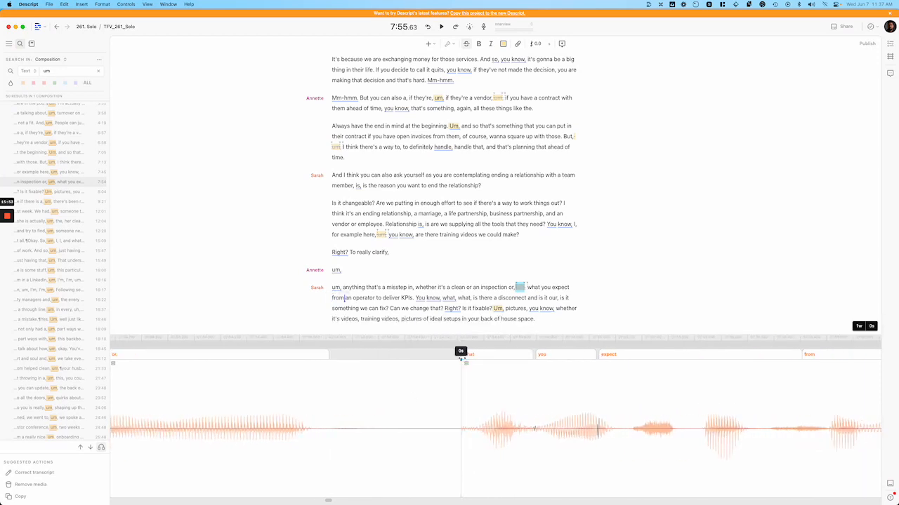
pyautogui.scroll(-3, 469, 429)
pyautogui.scroll(-5, 469, 429)
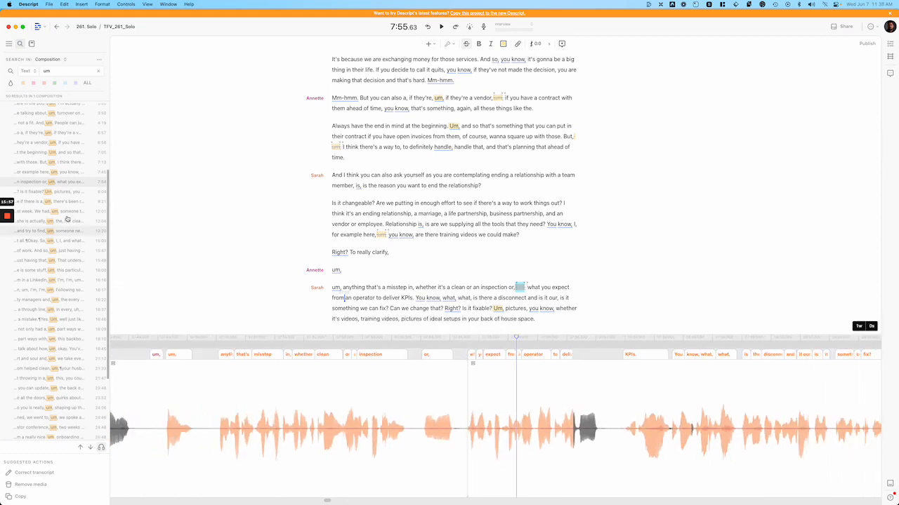
# - Play the "Um" between "Is it fixable?" and "pictures", and ignore it
pyautogui.click(64, 190)
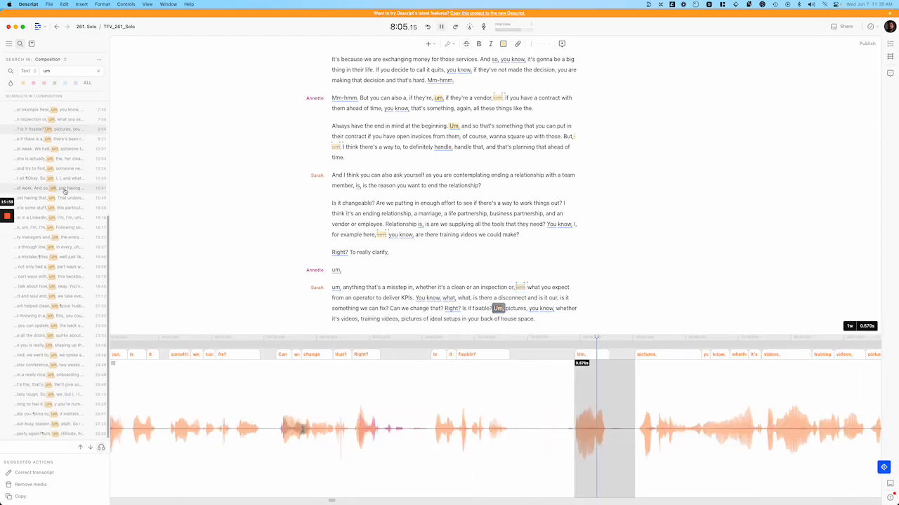
pyautogui.press('BackSpace')
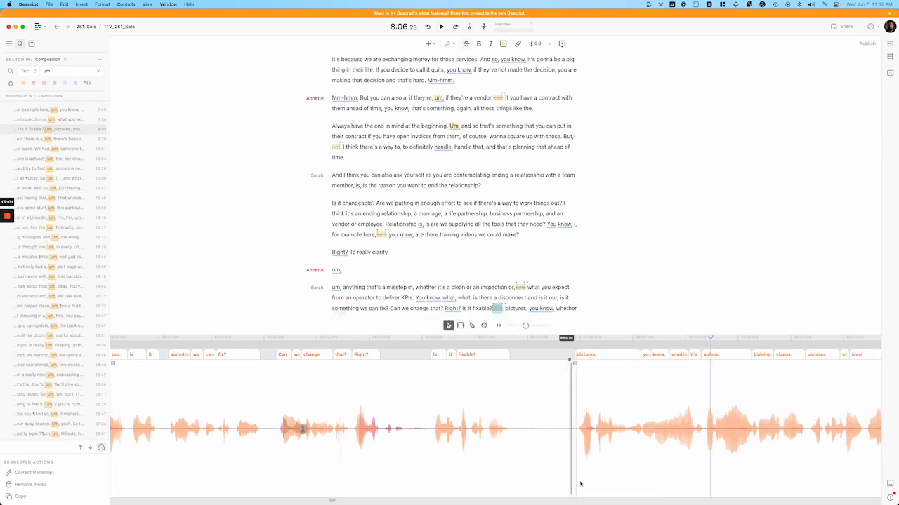
# - Trim the cut before "pictures" to shorten the pause after "Is it fixable?"
pyautogui.moveTo(569, 469); pyautogui.dragTo(541, 463)
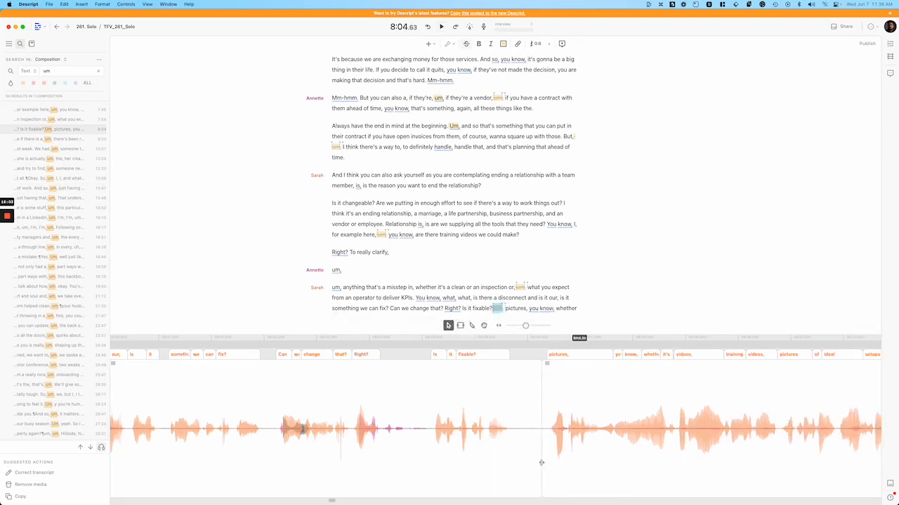
# - Play the "um" between "Like if there is a" and "there's been repeated issues", and ignore it
pyautogui.click(47, 140)
pyautogui.press('space')
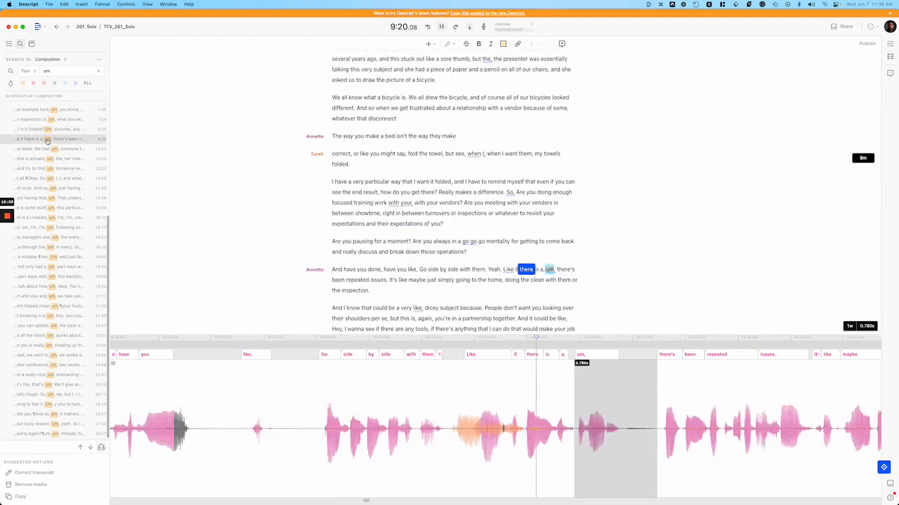
pyautogui.press('space')
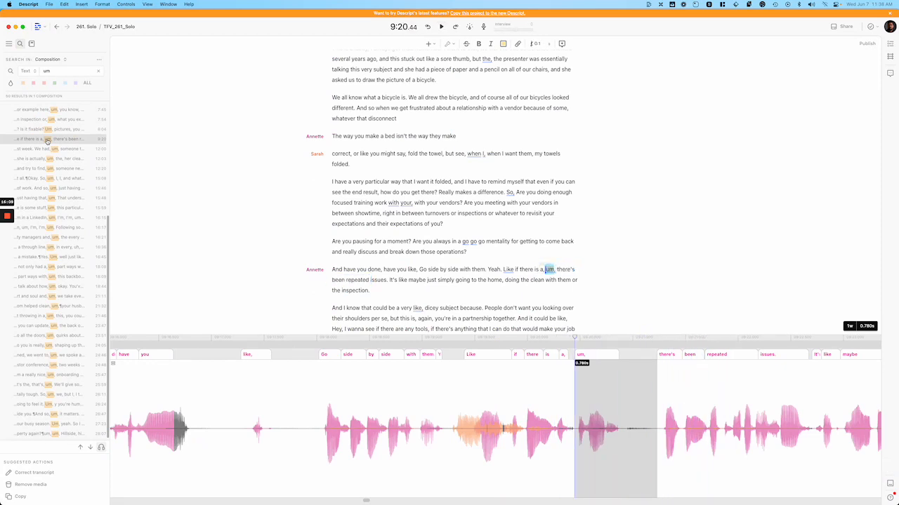
pyautogui.press('super+BackSpace')
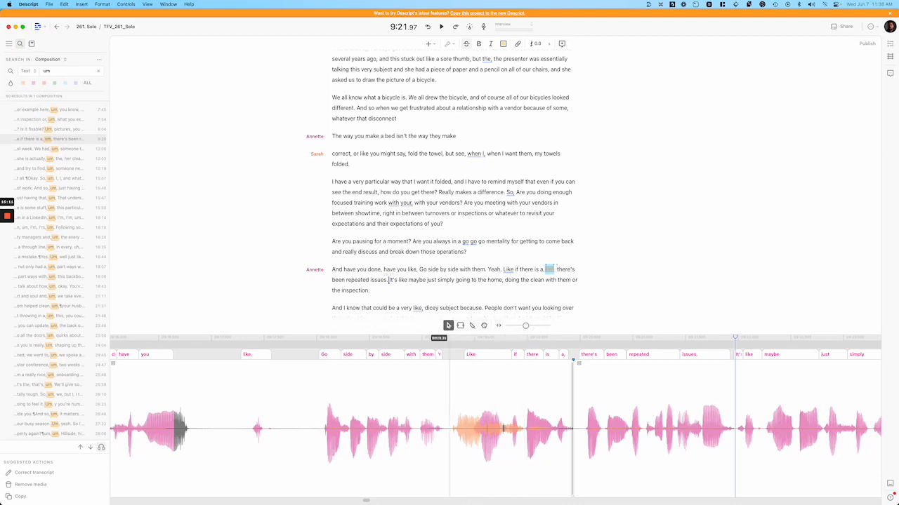
# - Play the cut before "there's been repeated issues" and toggle the ignored "um" back and forth to compare both versions
pyautogui.click(450, 376)
pyautogui.press('space')
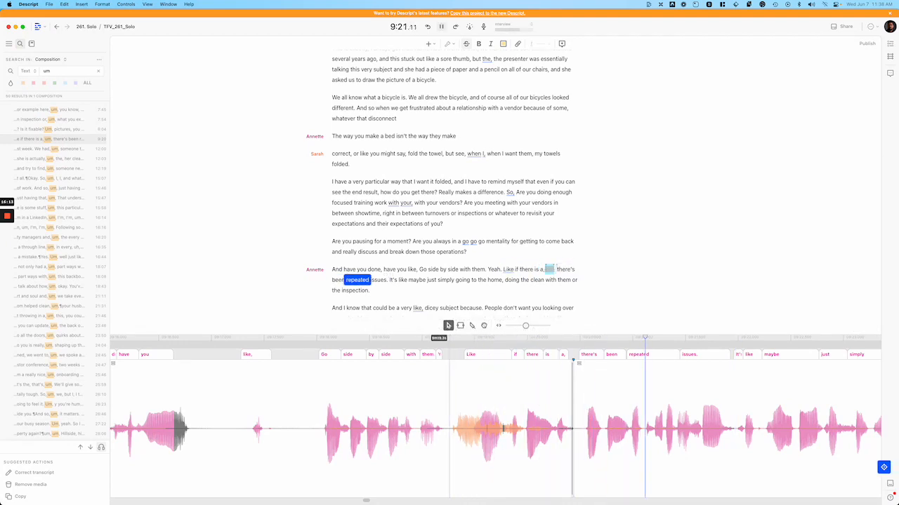
pyautogui.press('space')
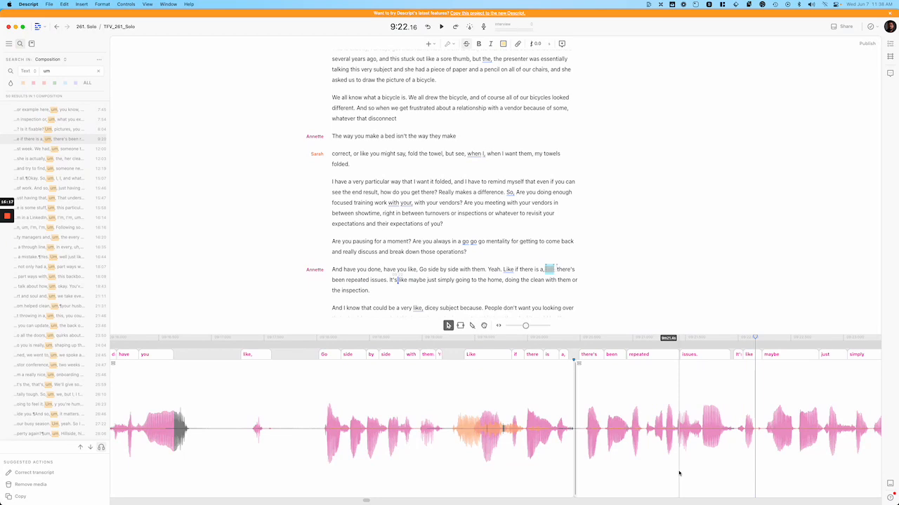
pyautogui.press('super+BackSpace')
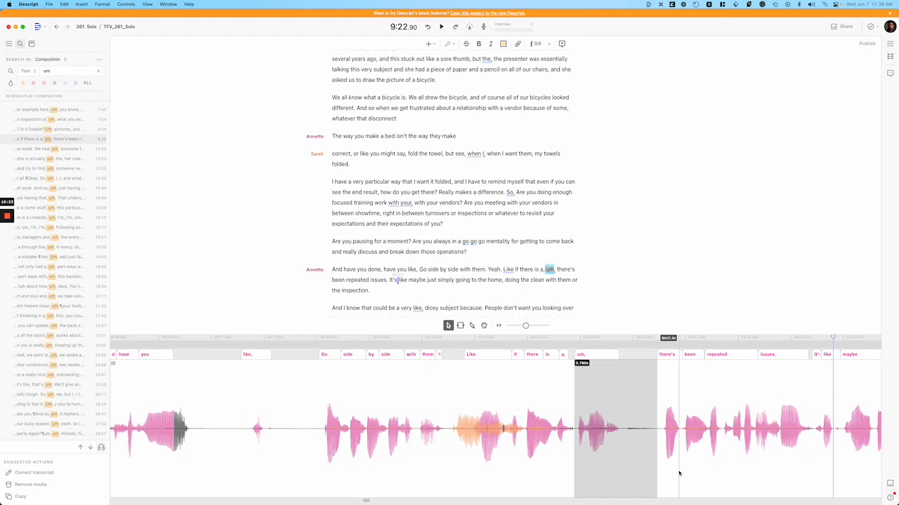
pyautogui.press('super+z')
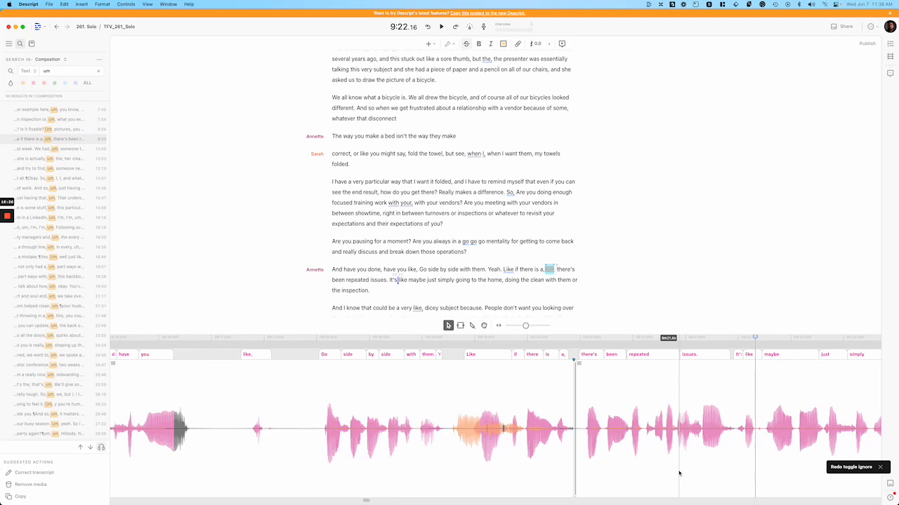
# - Leave the "um" after "We had" and ignore the one after "someone that she is actually" during playback
pyautogui.click(67, 149)
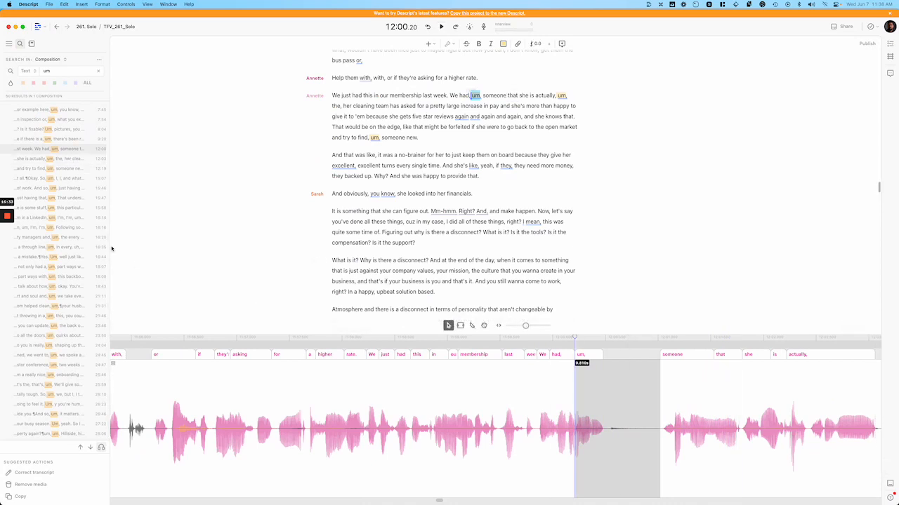
pyautogui.click(75, 160)
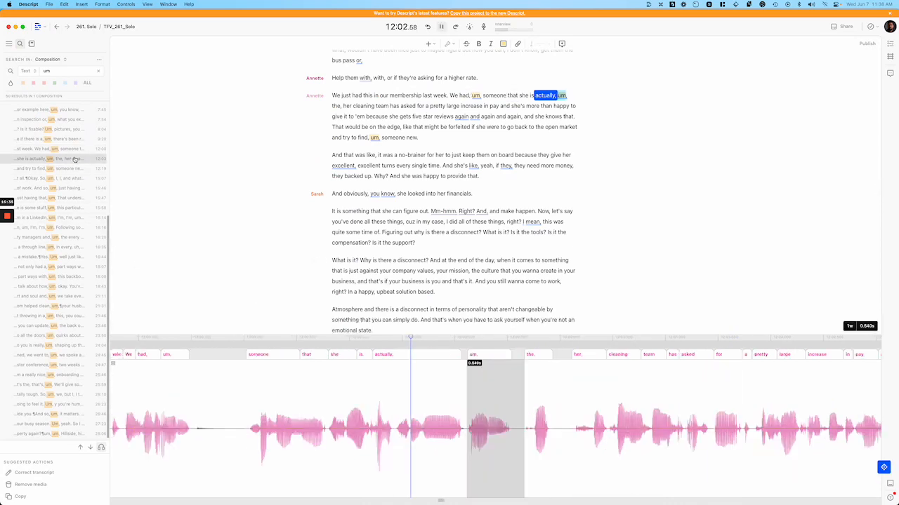
pyautogui.press('BackSpace')
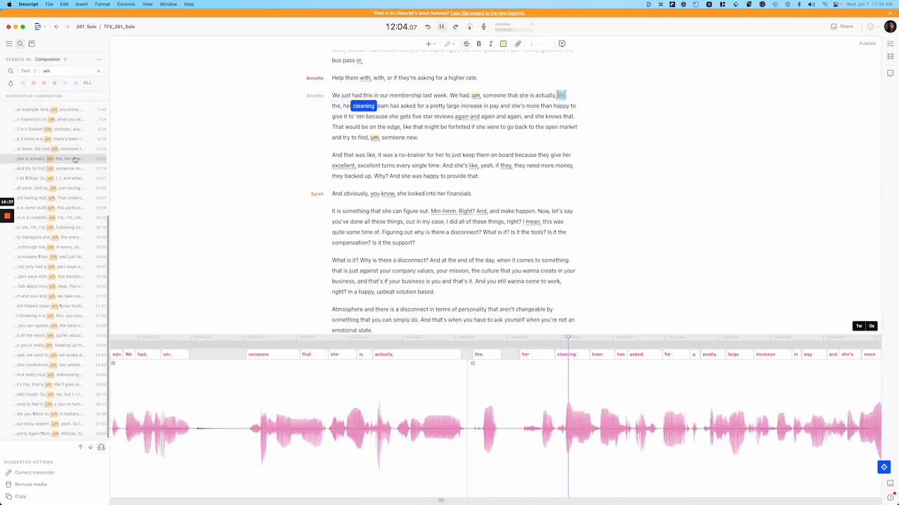
# - Trim the word "the" out at the cut between "actually" and "her cleaning team", and play the cut
pyautogui.click(470, 450)
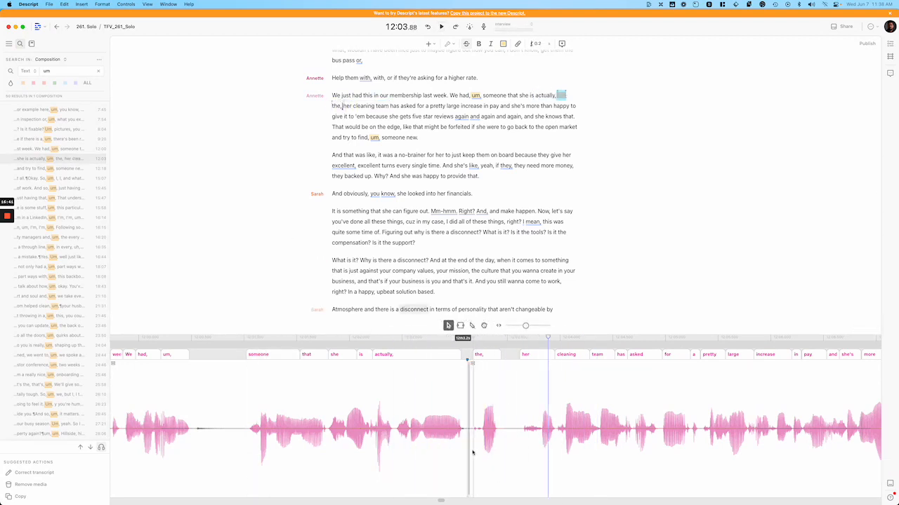
pyautogui.moveTo(471, 448); pyautogui.dragTo(518, 448)
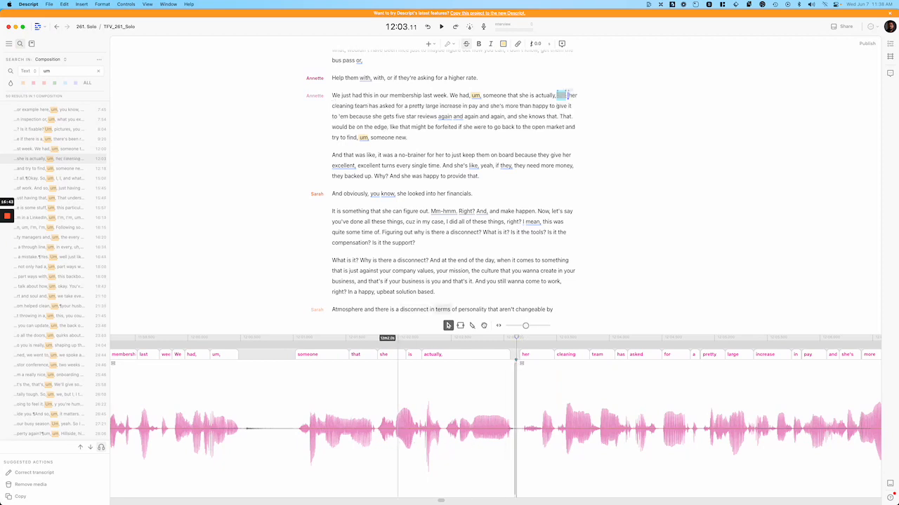
pyautogui.click(397, 442)
pyautogui.press('space')
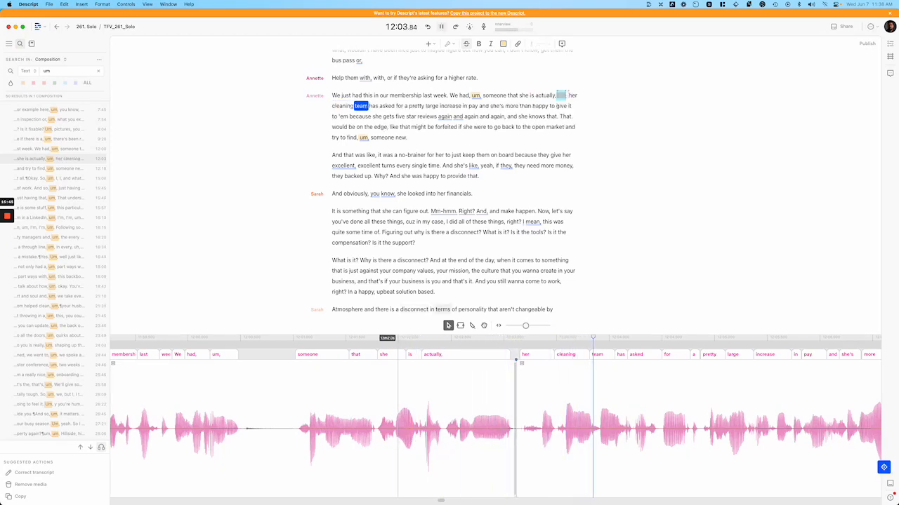
# - Play the passage around the "um" between "try to find" and "someone new"
pyautogui.click(70, 169)
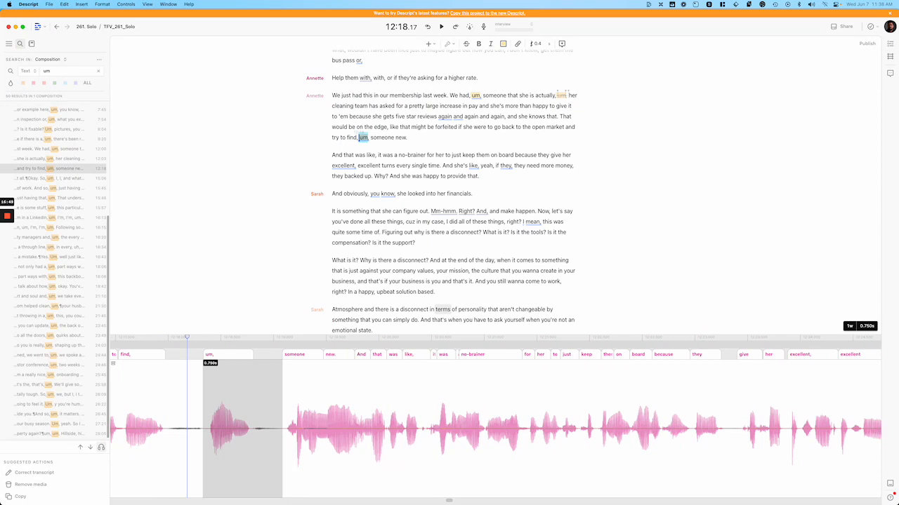
pyautogui.press('space')
pyautogui.hscroll(-2, 232, 459)
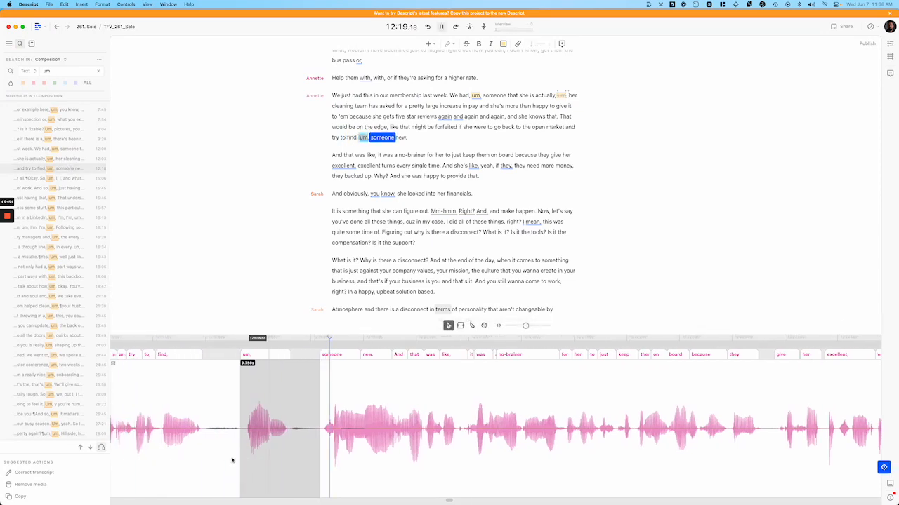
pyautogui.press('space')
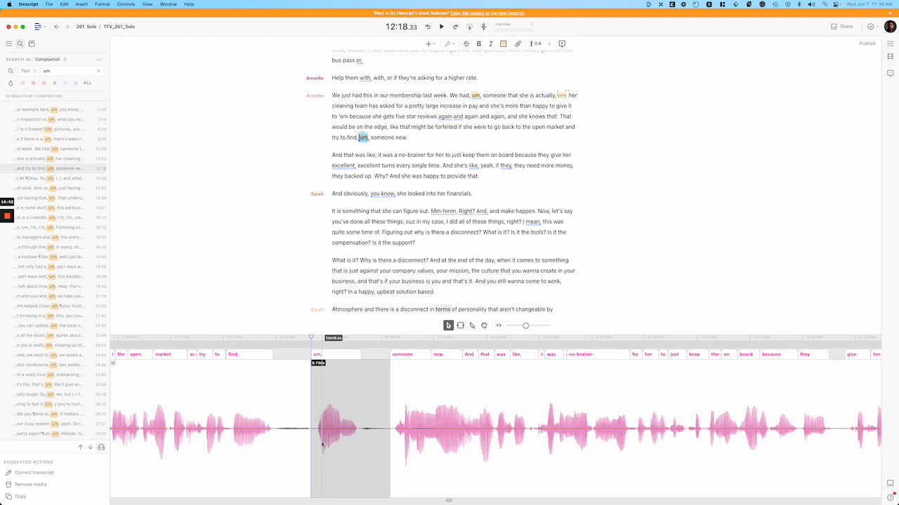
# - Try ignoring the "um" before "someone new", undo it and replay the original passage
pyautogui.press('BackSpace')
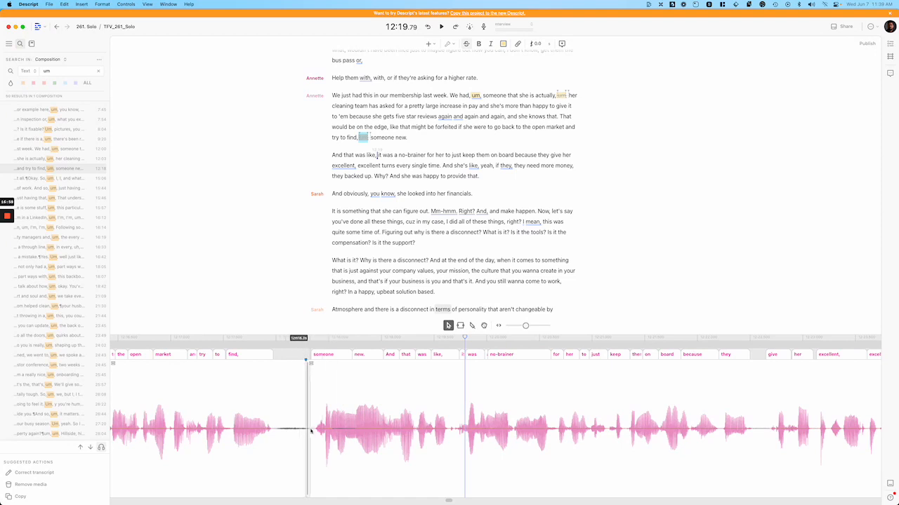
pyautogui.press('super+z')
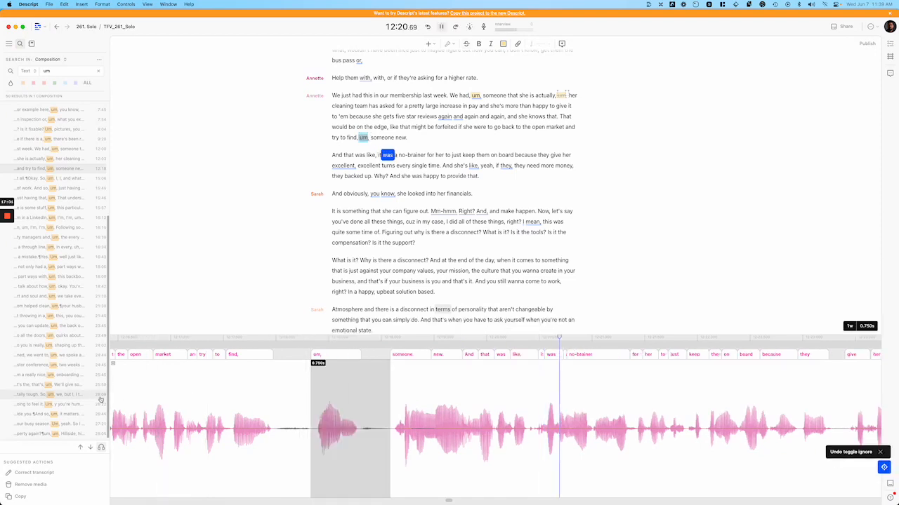
pyautogui.click(157, 399)
pyautogui.press('space')
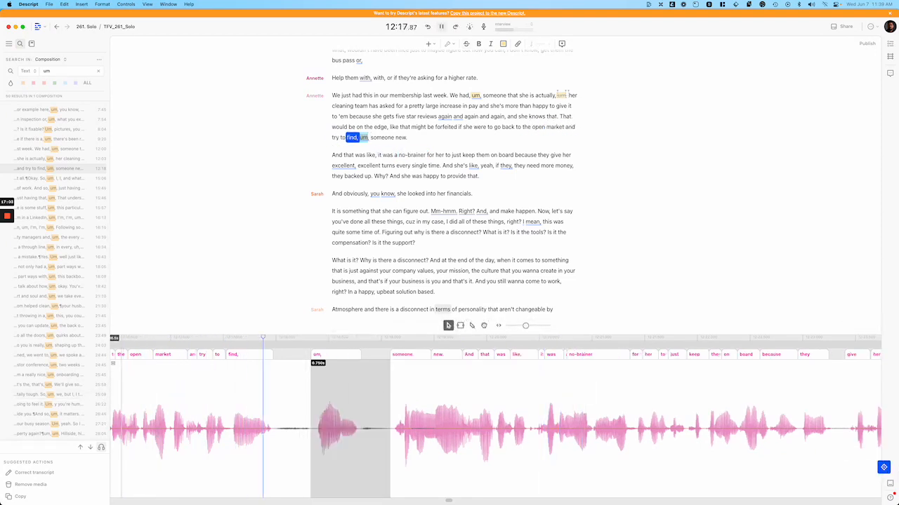
pyautogui.press('space')
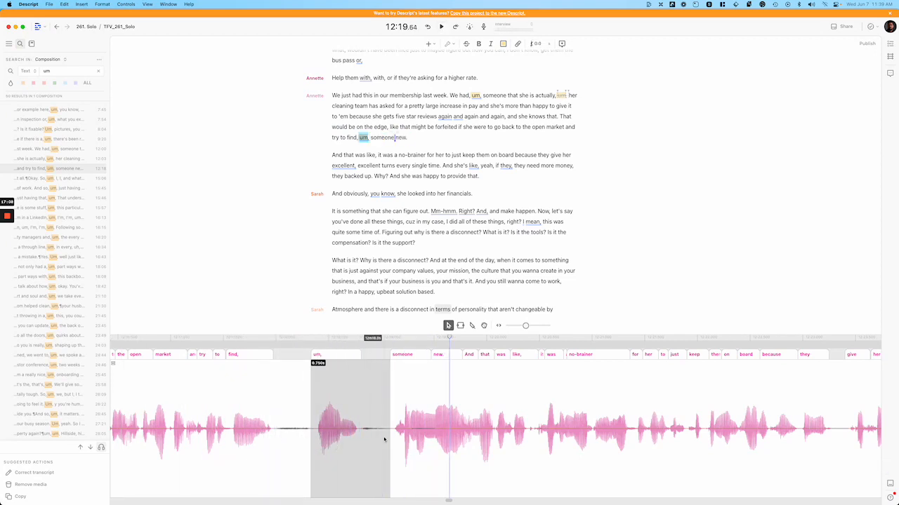
# - Ignore the "um" between "try to find" and "someone new", adjust the cut edge on the timeline, and play the cut
pyautogui.scroll(1, 384, 439)
pyautogui.press('BackSpace')
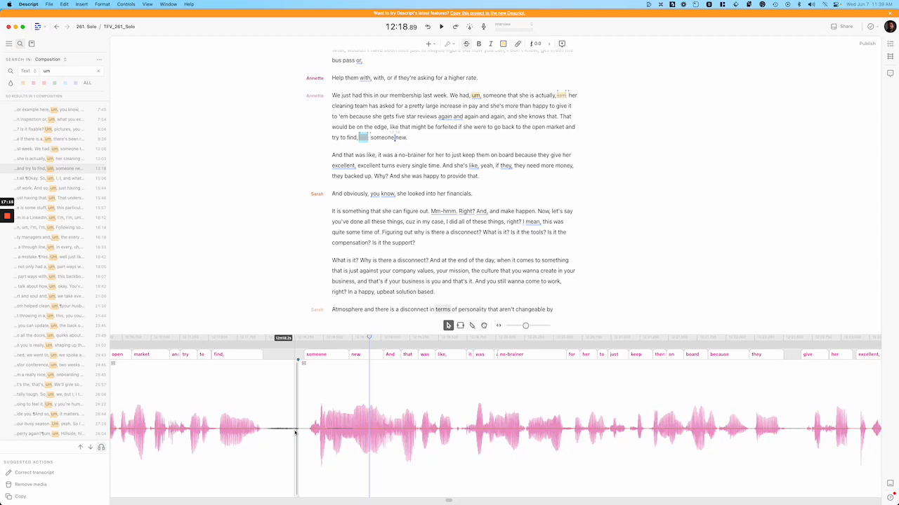
pyautogui.moveTo(300, 453); pyautogui.dragTo(349, 436)
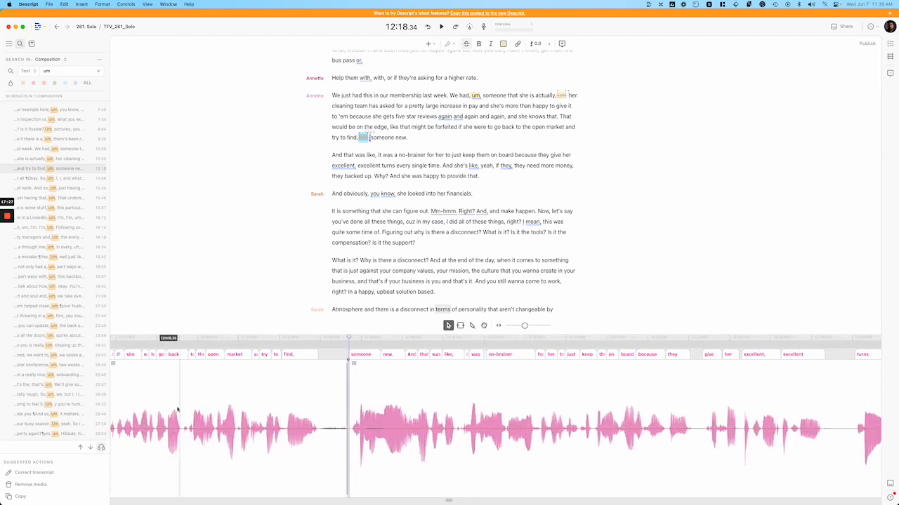
pyautogui.click(172, 409)
pyautogui.press('space')
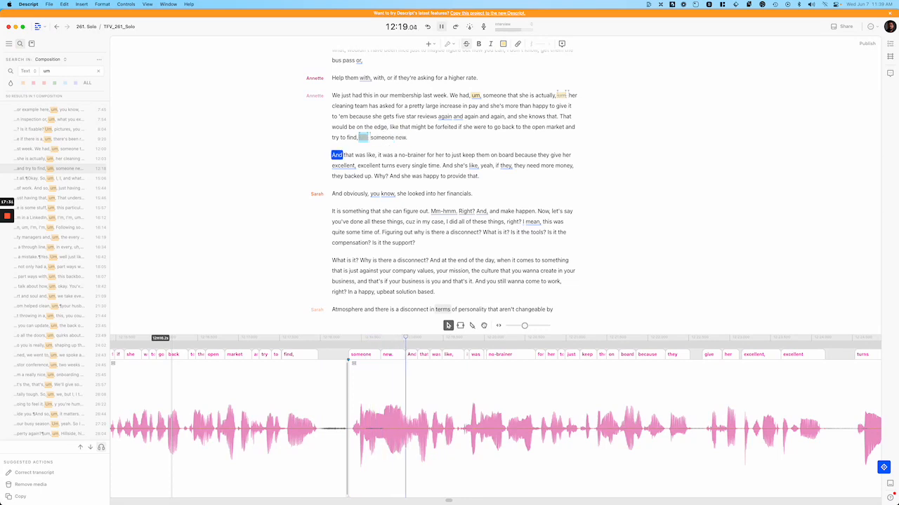
pyautogui.press('space')
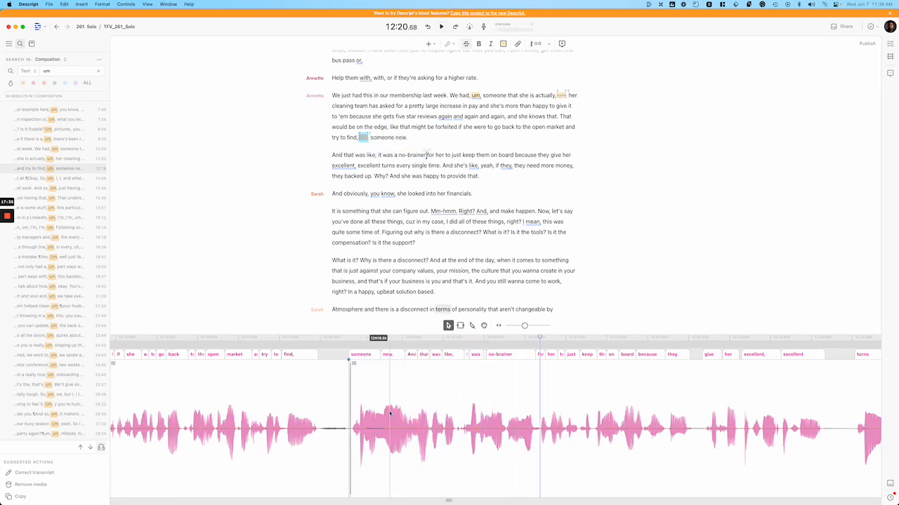
# - Trim the silence after "find" so the cut runs straight into "someone new", and play the result
pyautogui.scroll(3, 352, 398)
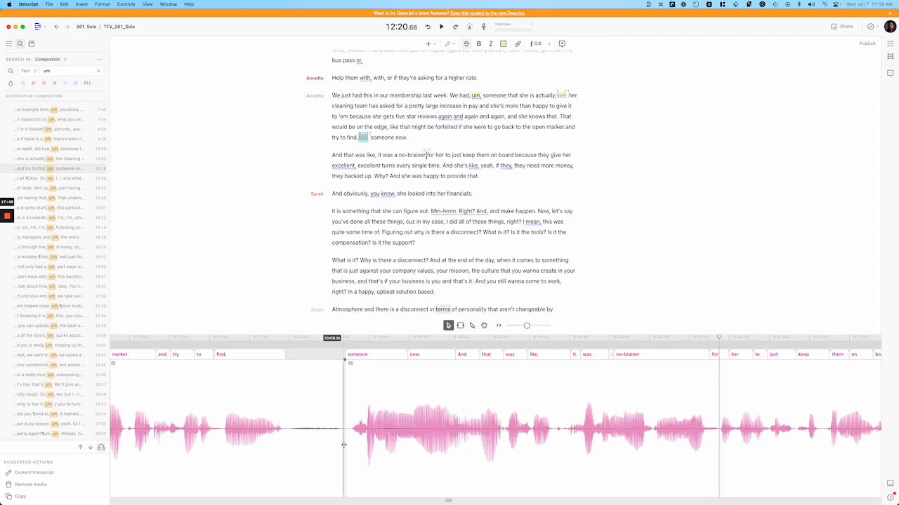
pyautogui.moveTo(343, 445); pyautogui.dragTo(284, 445)
pyautogui.press('super+minus')
pyautogui.press('super+minus')
pyautogui.click(172, 430)
pyautogui.press('space')
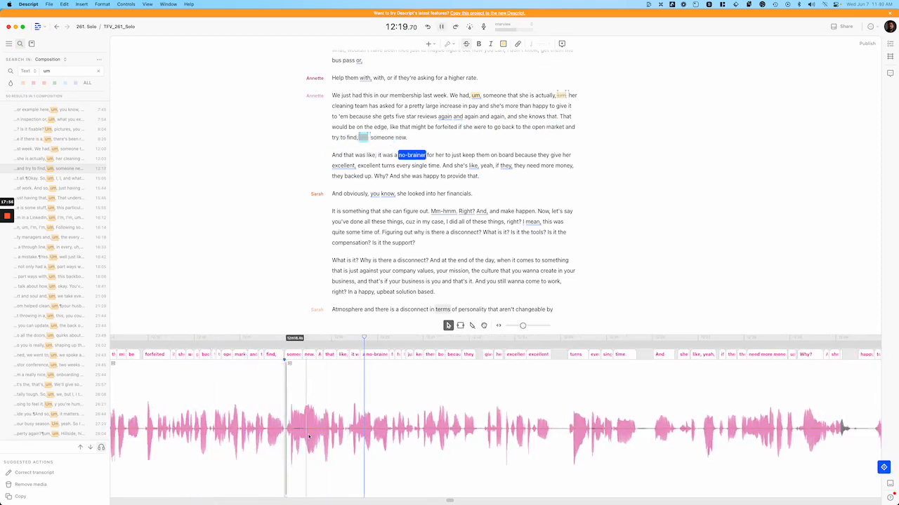
pyautogui.press('space')
# - Select the clip starting at "someone new" and replay the tightened transition from "the open market"
pyautogui.press('super+equal')
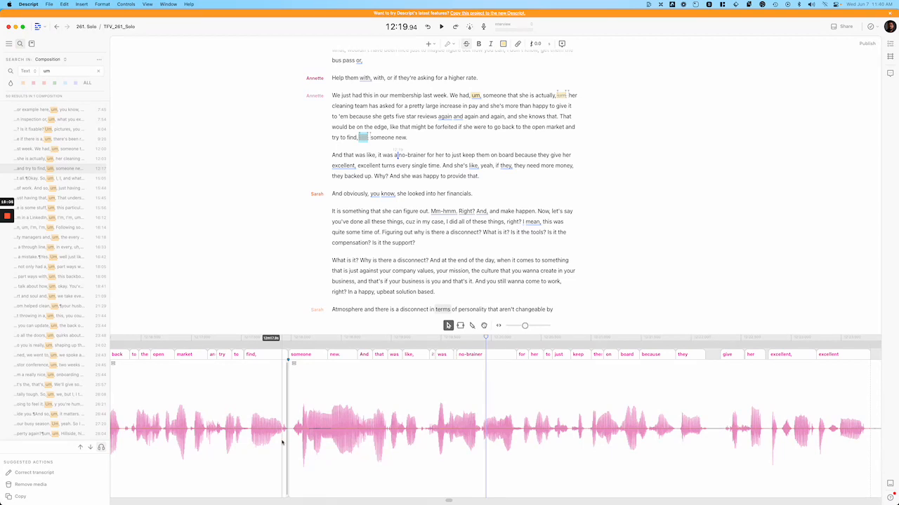
pyautogui.click(312, 406)
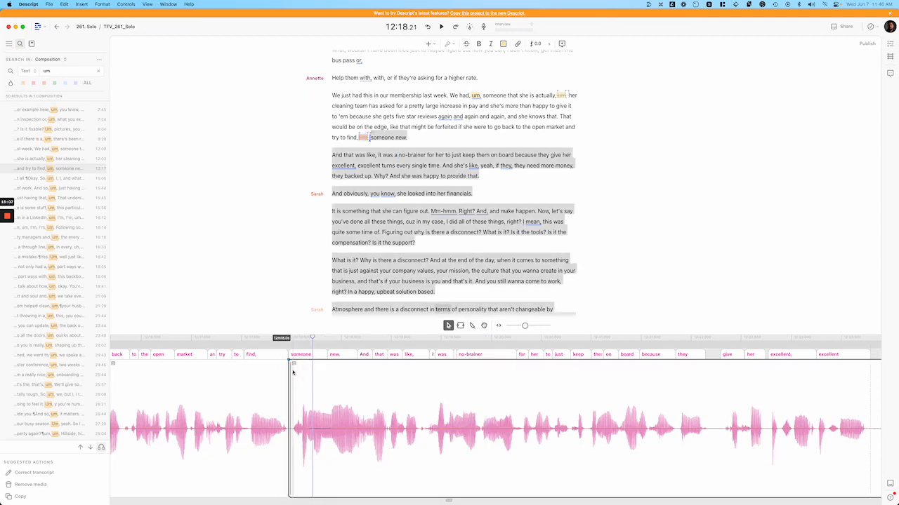
pyautogui.click(288, 400)
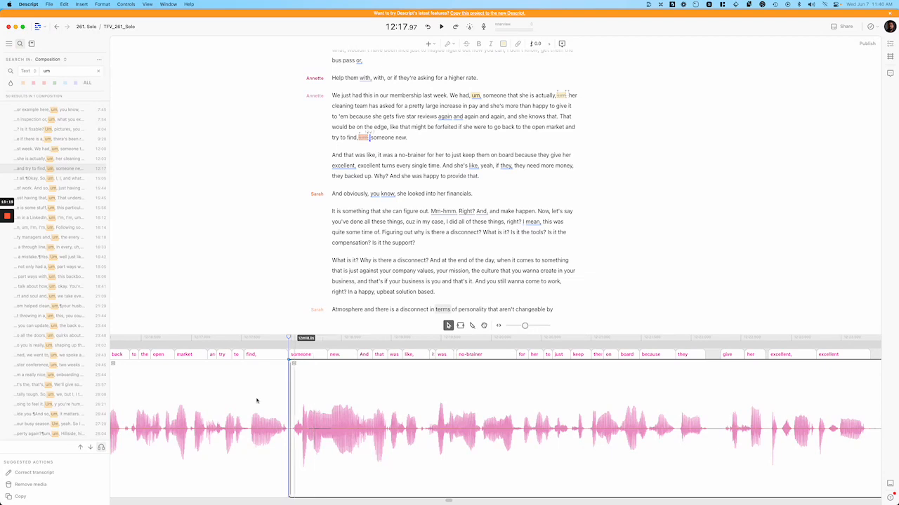
pyautogui.click(170, 383)
pyautogui.press('space')
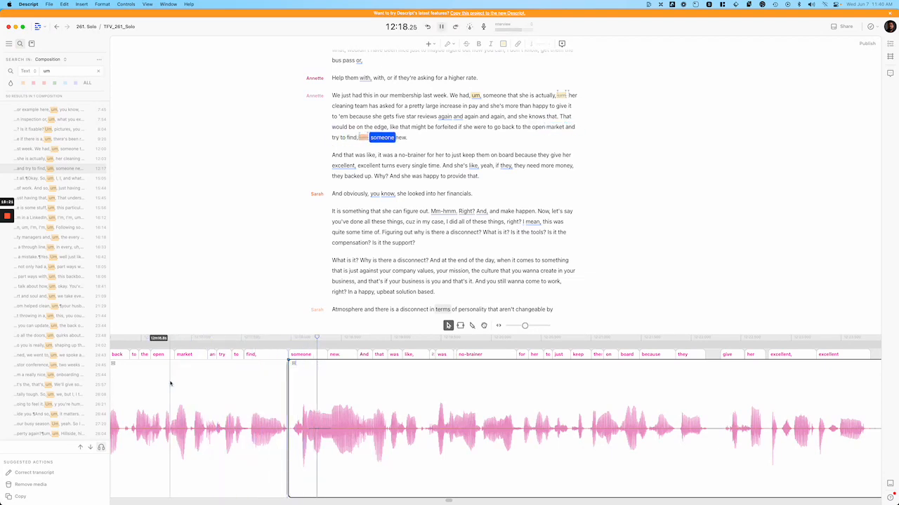
pyautogui.press('space')
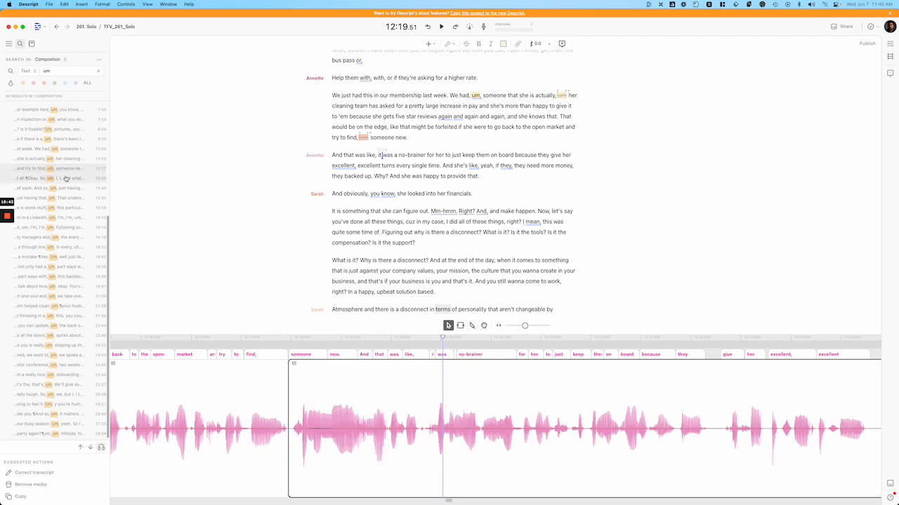
# - Play and ignore the "um" after "Okay. So,", and trim the repeated "I" out at the cut
pyautogui.click(65, 179)
pyautogui.press('space')
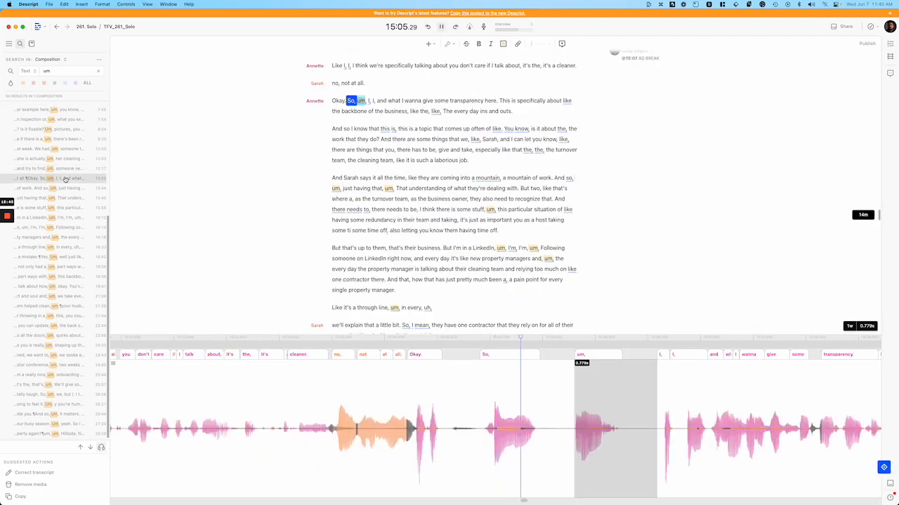
pyautogui.press('BackSpace')
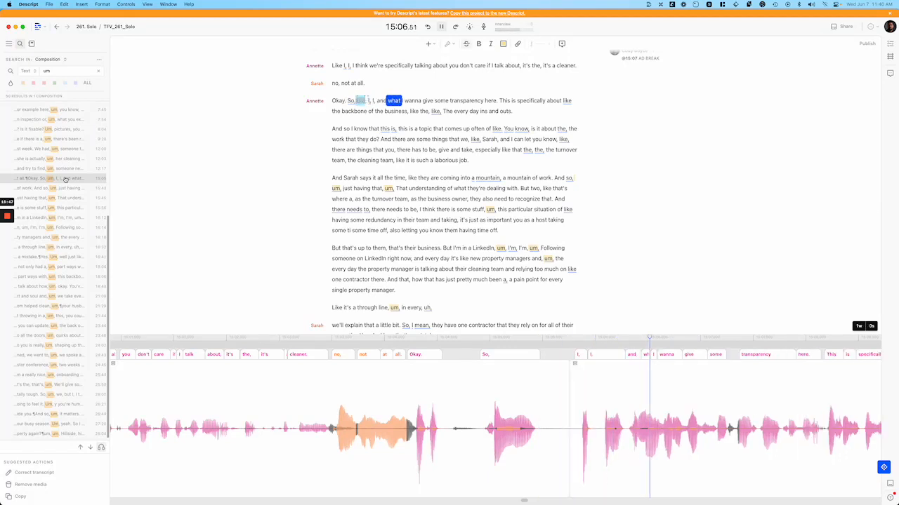
pyautogui.press('space')
pyautogui.moveTo(572, 448)
pyautogui.mouseDown()
pyautogui.moveTo(599, 444)
pyautogui.moveTo(581, 442)
pyautogui.mouseUp()
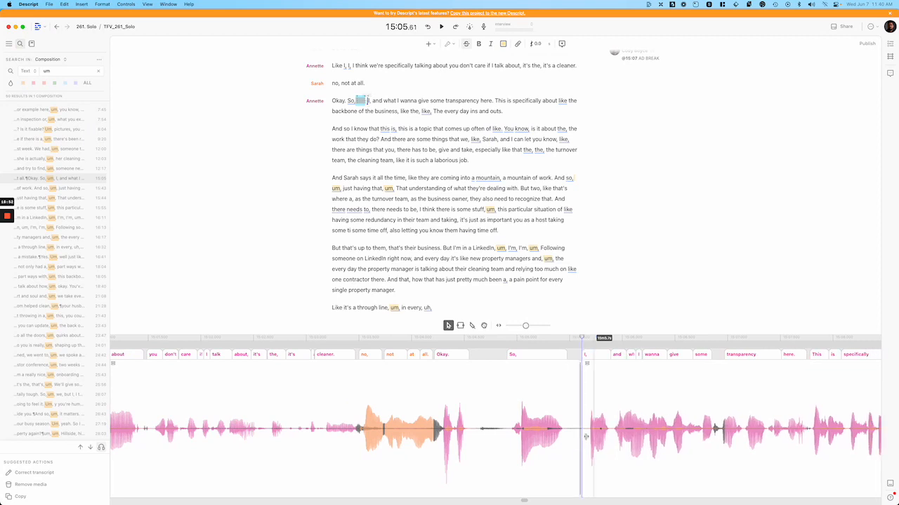
# - Play and ignore the "um"s after "And so,", "just having that," and "there is some stuff,"
pyautogui.click(63, 190)
pyautogui.press('space')
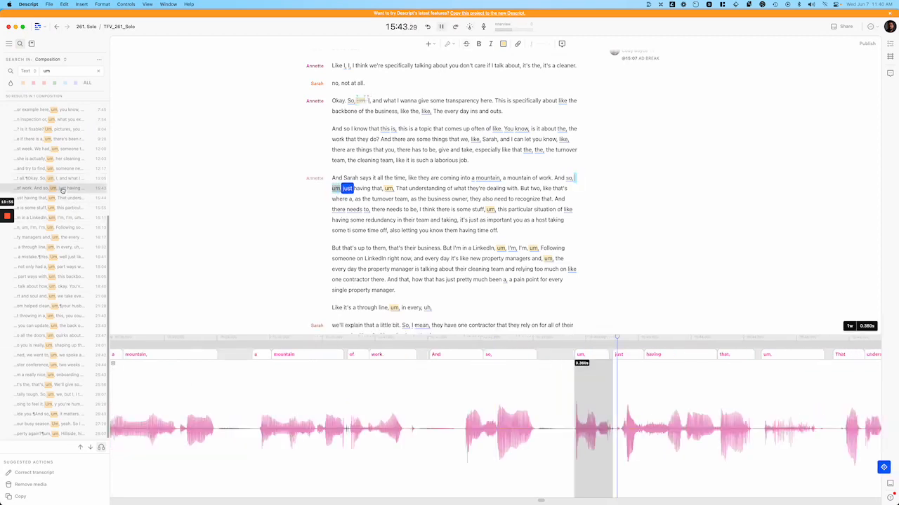
pyautogui.press('BackSpace')
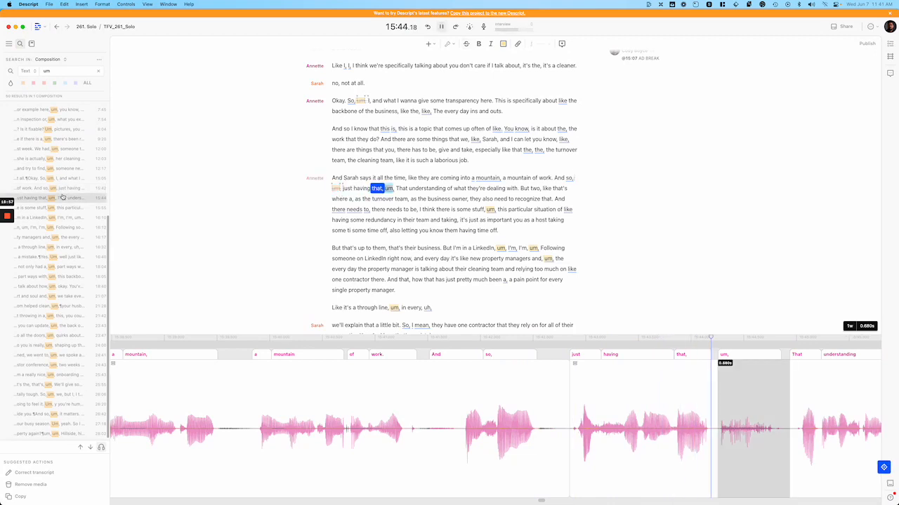
pyautogui.press('BackSpace')
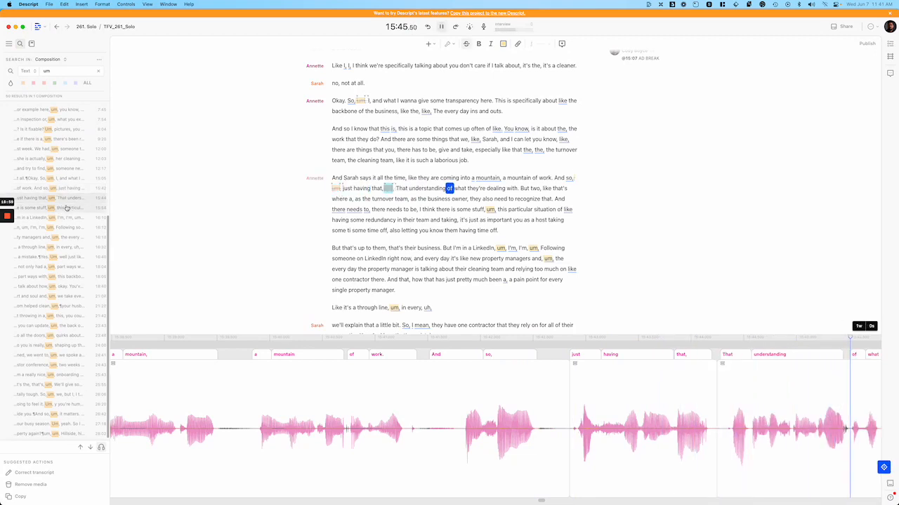
pyautogui.click(70, 207)
pyautogui.press('BackSpace')
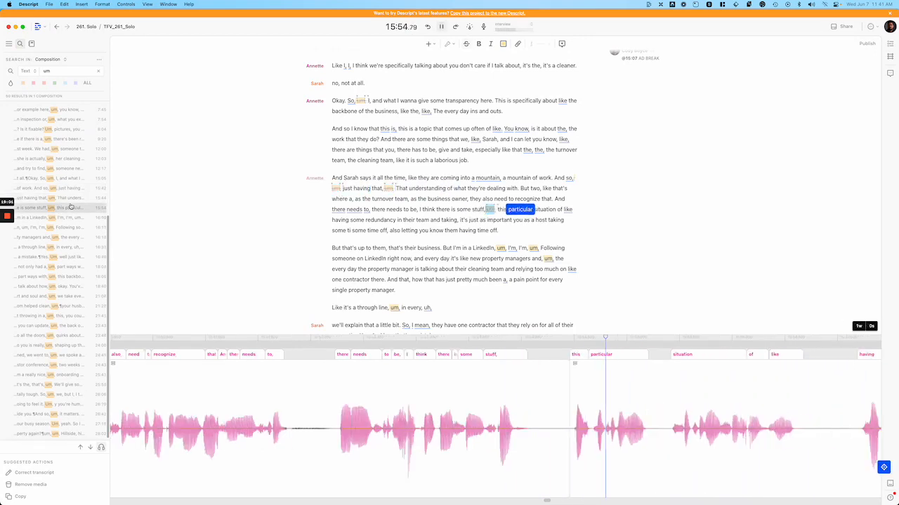
# - Play the "um" after "I'm in a LinkedIn," and examine the repeated "I'm, I'm, um" in the waveform
pyautogui.click(70, 218)
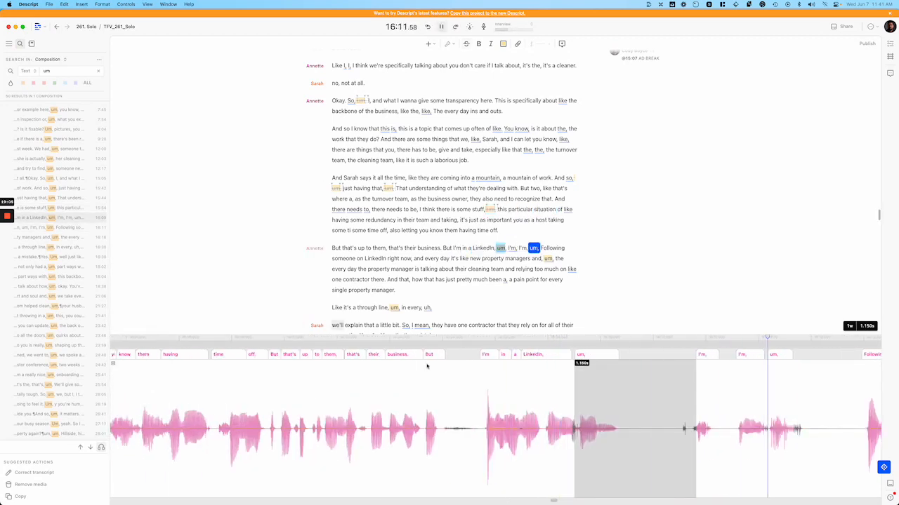
pyautogui.press('space')
pyautogui.scroll(-2, 487, 399)
pyautogui.hscroll(2, 487, 398)
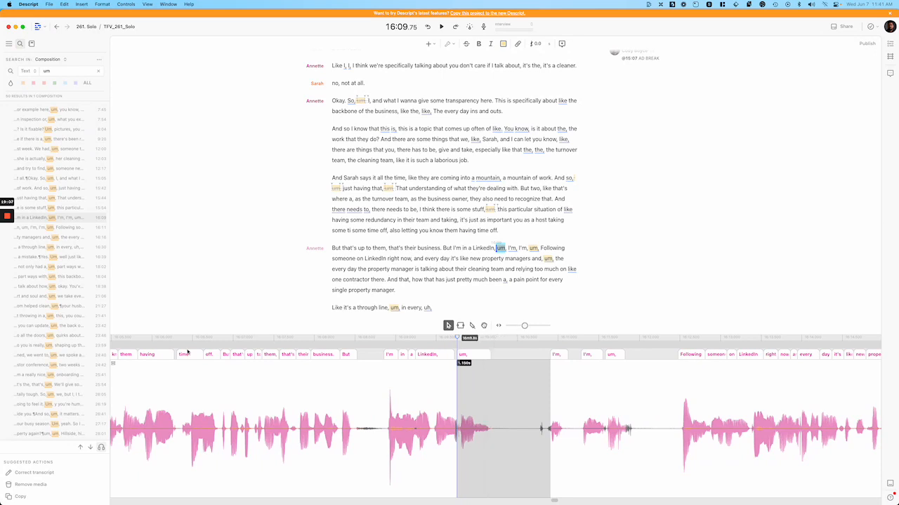
pyautogui.click(60, 219)
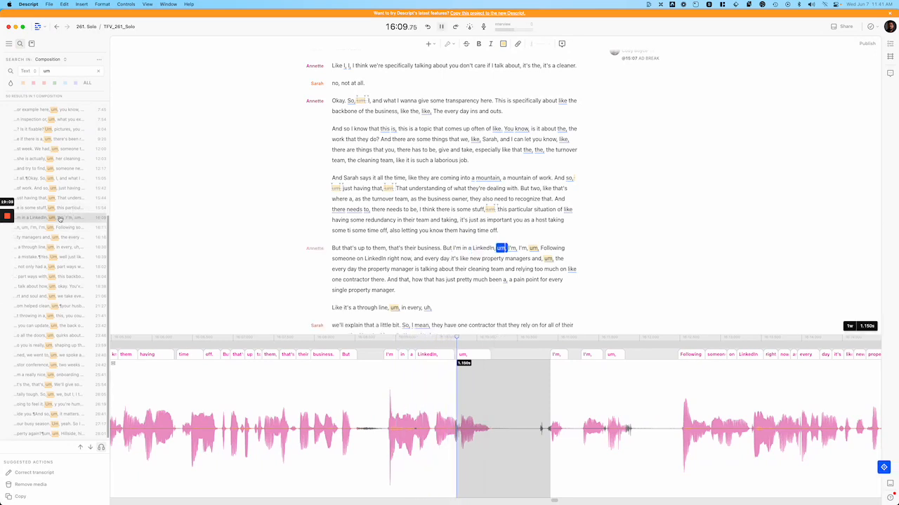
pyautogui.press('space')
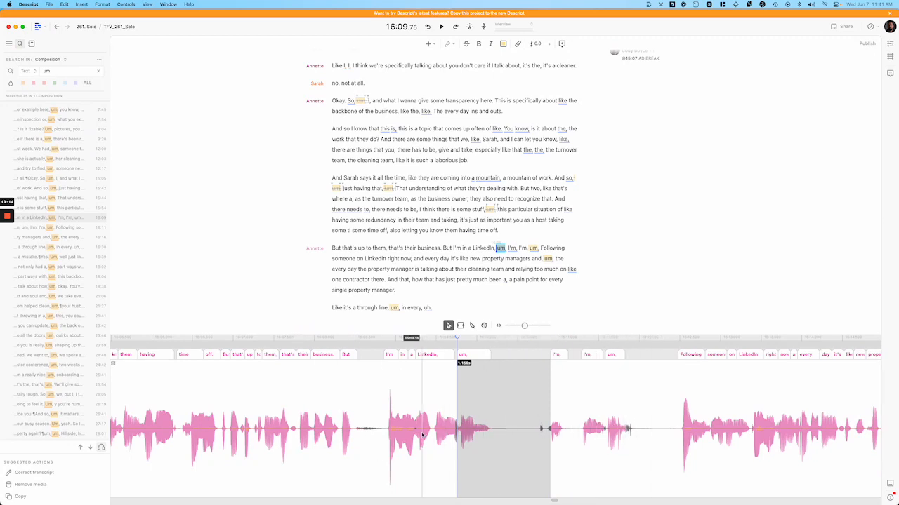
# - Split the clip after the "um" following "LinkedIn," and before "Following", remove the "I'm, I'm, um" section between, and play the cut
pyautogui.press('b')
pyautogui.click(676, 447)
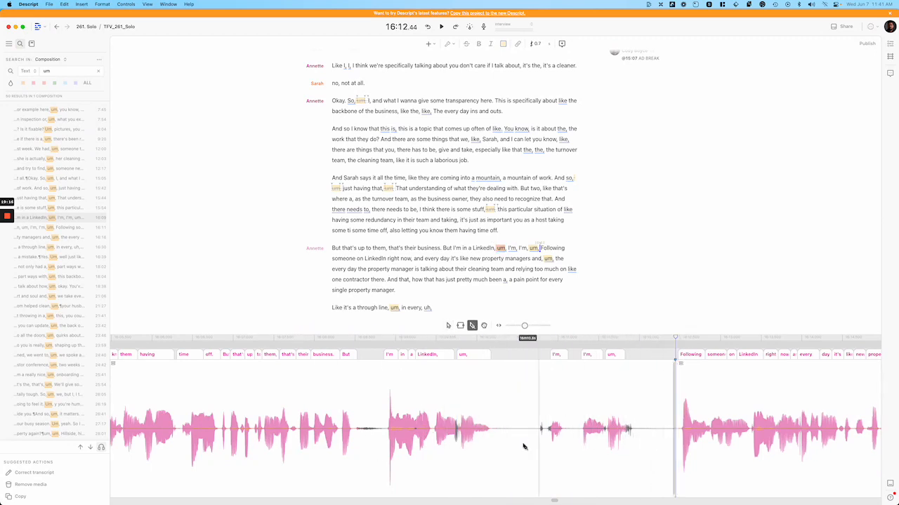
pyautogui.click(497, 435)
pyautogui.press('a')
pyautogui.click(565, 396)
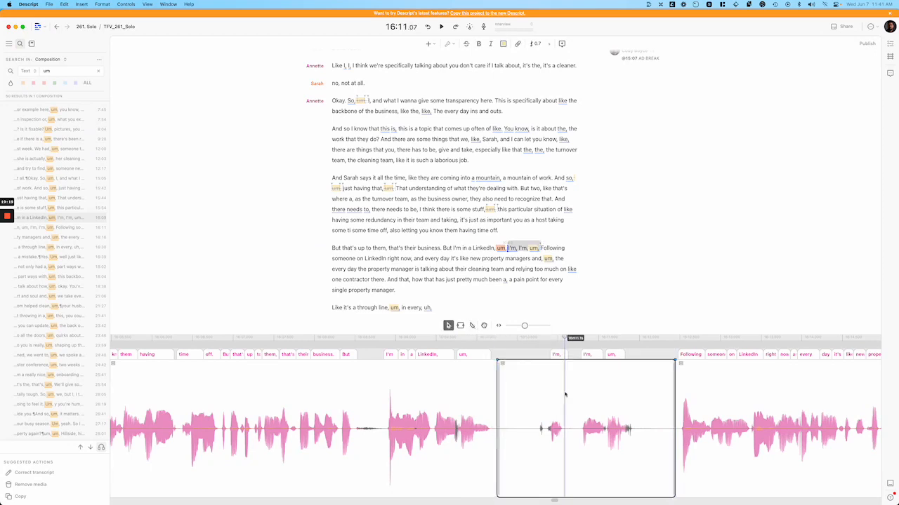
pyautogui.press('BackSpace')
pyautogui.click(374, 404)
pyautogui.press('space')
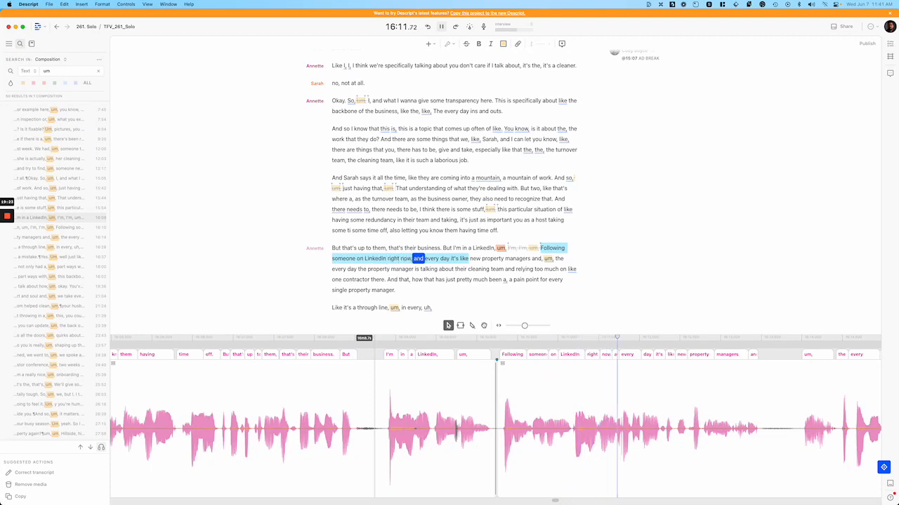
pyautogui.click(293, 404)
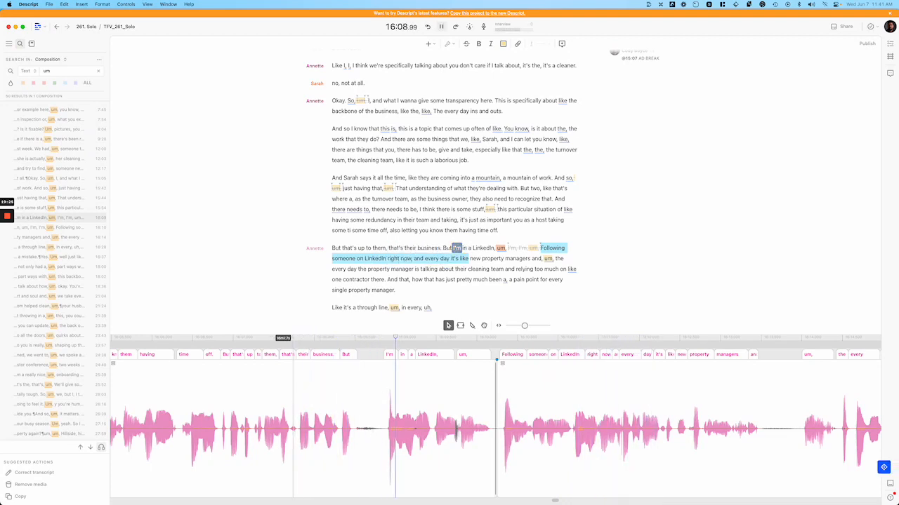
pyautogui.press('space')
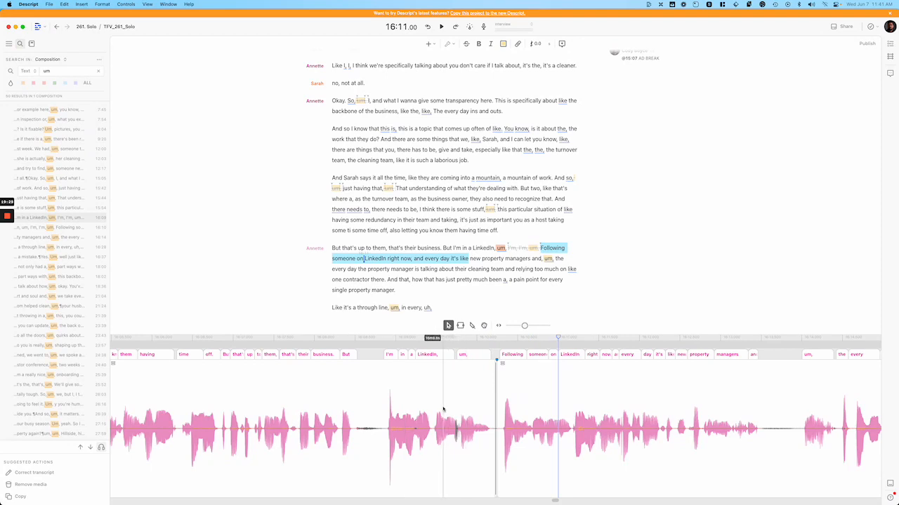
# - Try extending the cut back so "But I'm" runs straight into "Following someone on LinkedIn", play it, and undo the edge change
pyautogui.scroll(2, 445, 410)
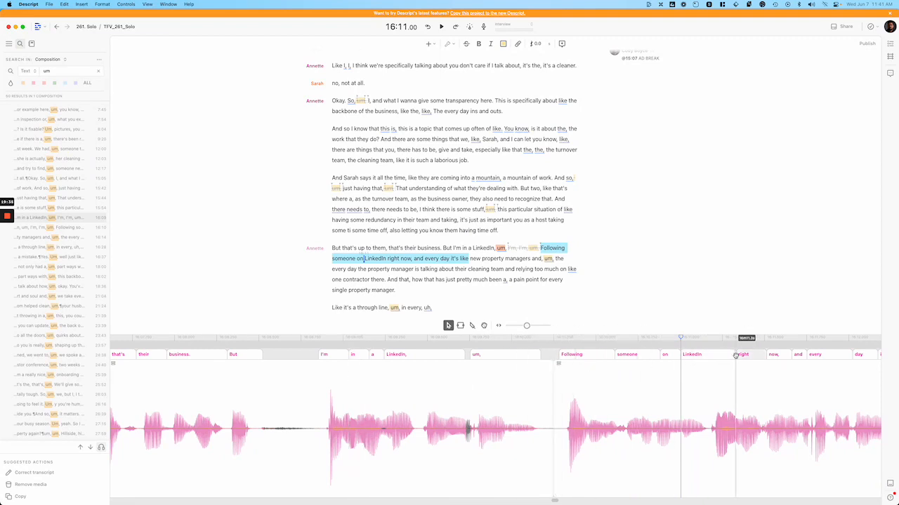
pyautogui.click(562, 441)
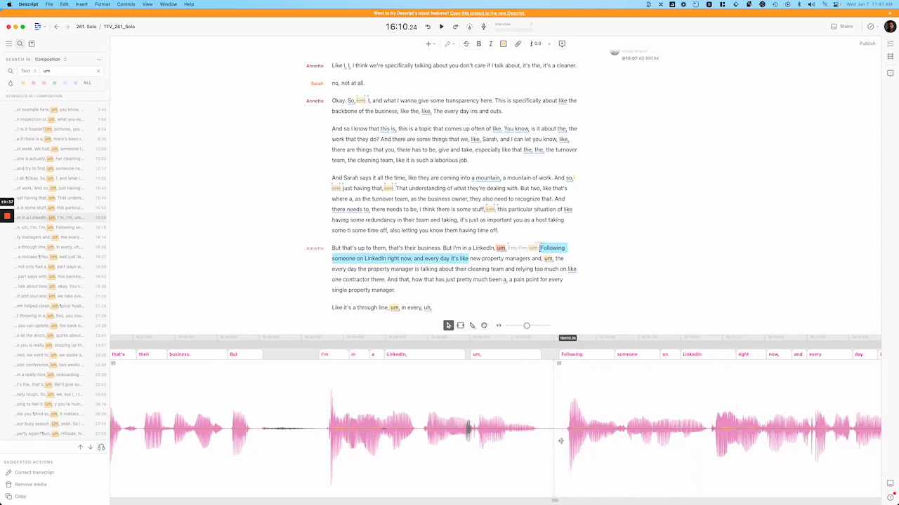
pyautogui.moveTo(565, 441); pyautogui.dragTo(351, 441)
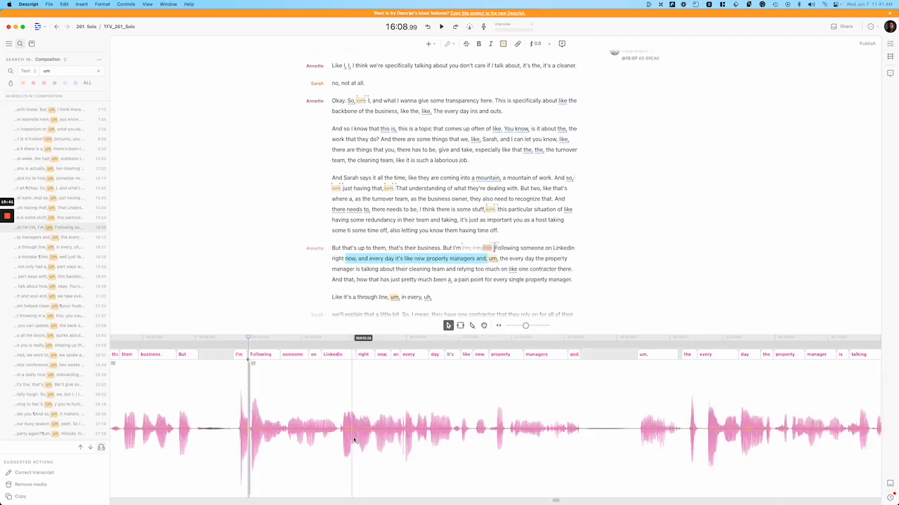
pyautogui.press('space')
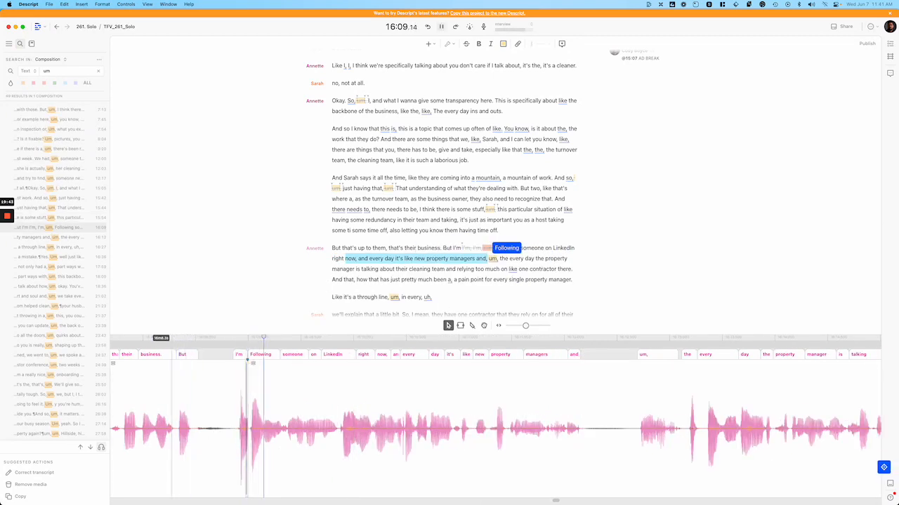
pyautogui.press('super+z')
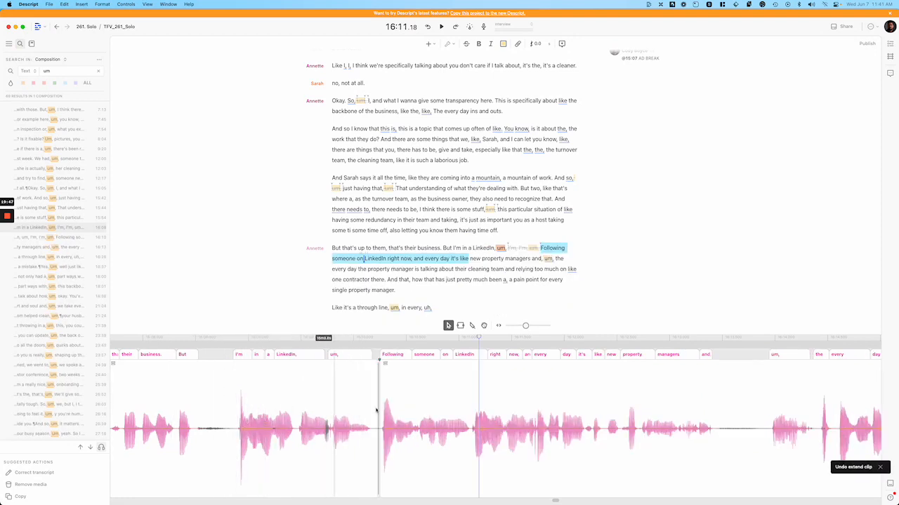
# - Return to the "LinkedIn," passage, check its second "um" result, and play the "um" after "property managers and,"
pyautogui.scroll(-2, 351, 440)
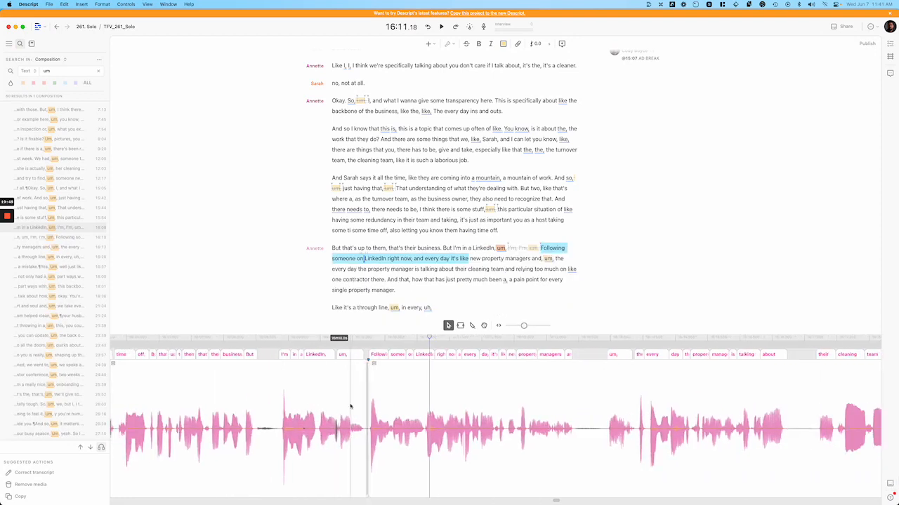
pyautogui.click(304, 413)
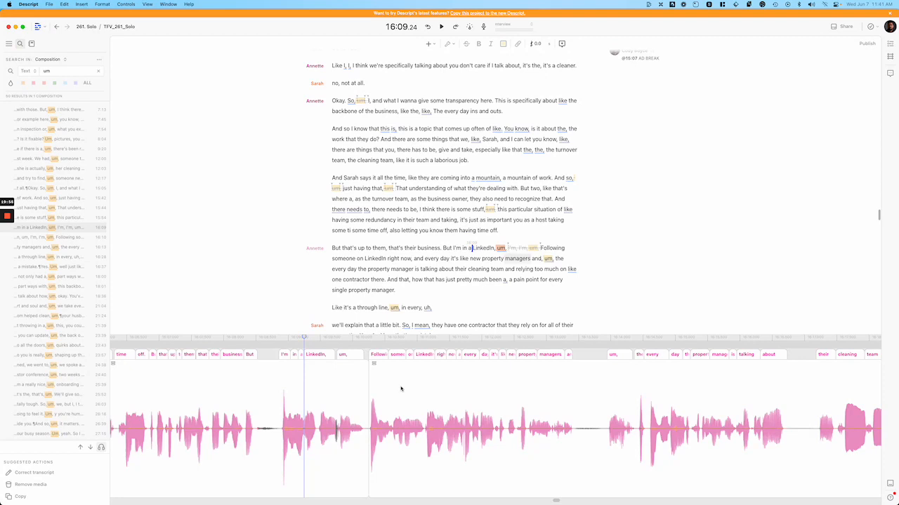
pyautogui.click(76, 239)
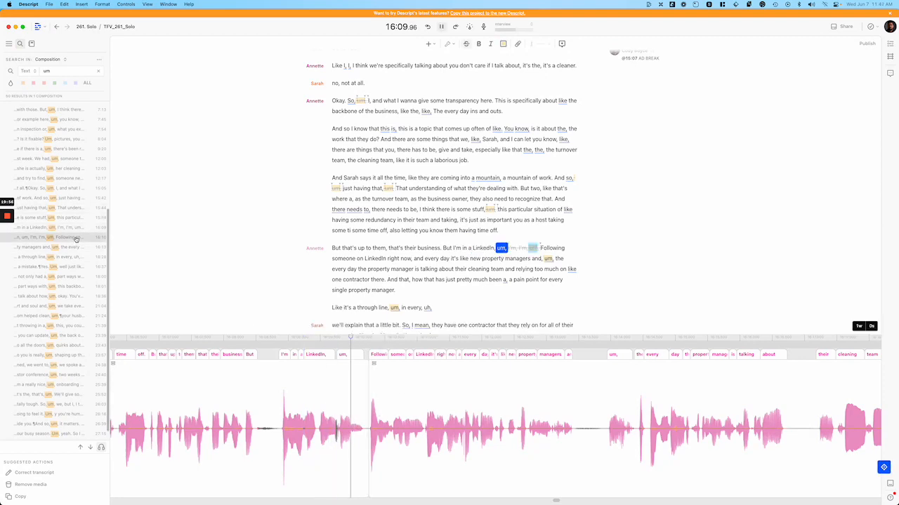
pyautogui.click(69, 248)
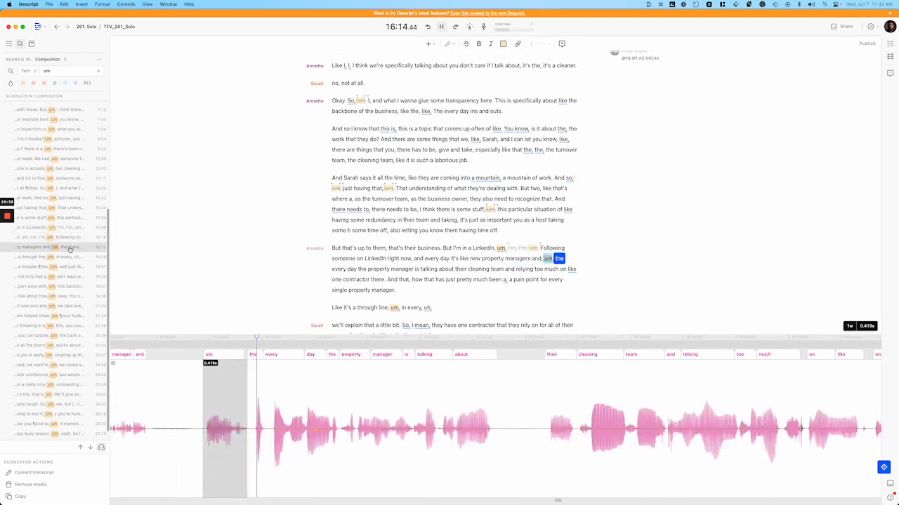
pyautogui.press('space')
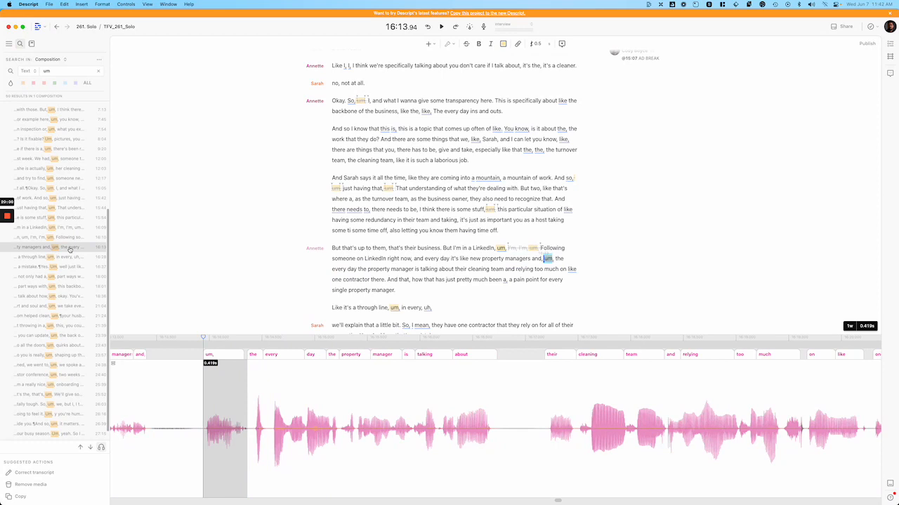
# - Ignore the "um" after "property managers and,", trim the silence up to "the every day", and play the cut
pyautogui.hscroll(-2, 221, 371)
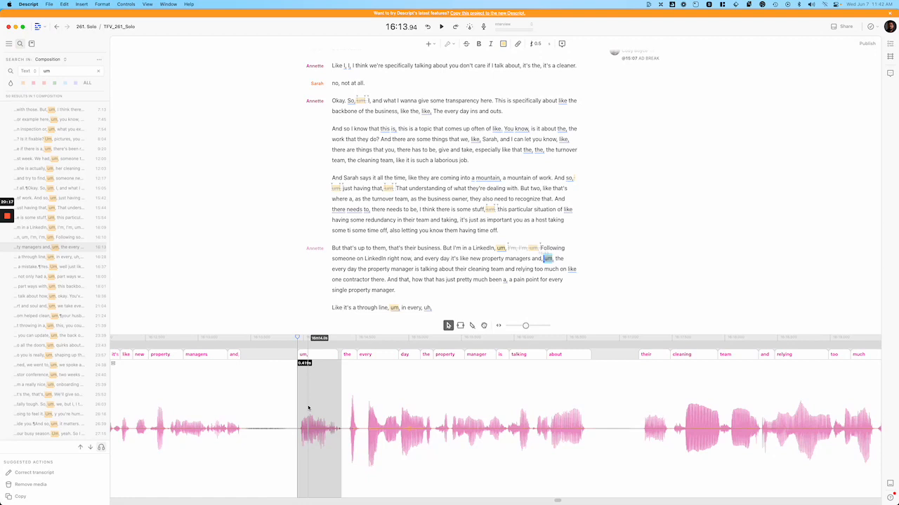
pyautogui.press('BackSpace')
pyautogui.click(290, 435)
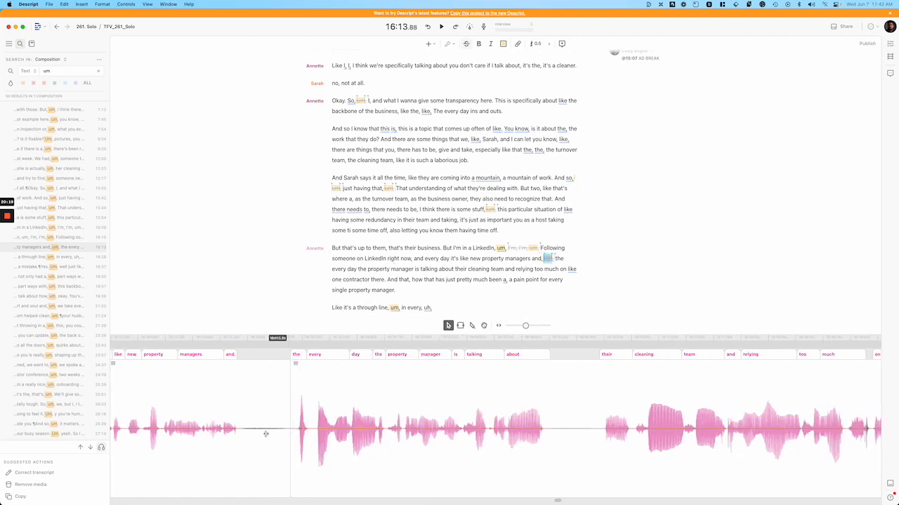
pyautogui.press('space')
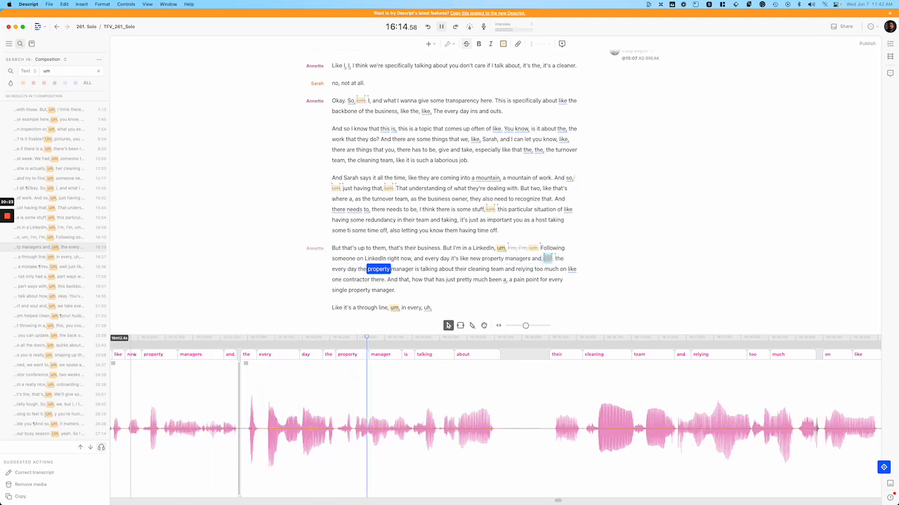
pyautogui.press('space')
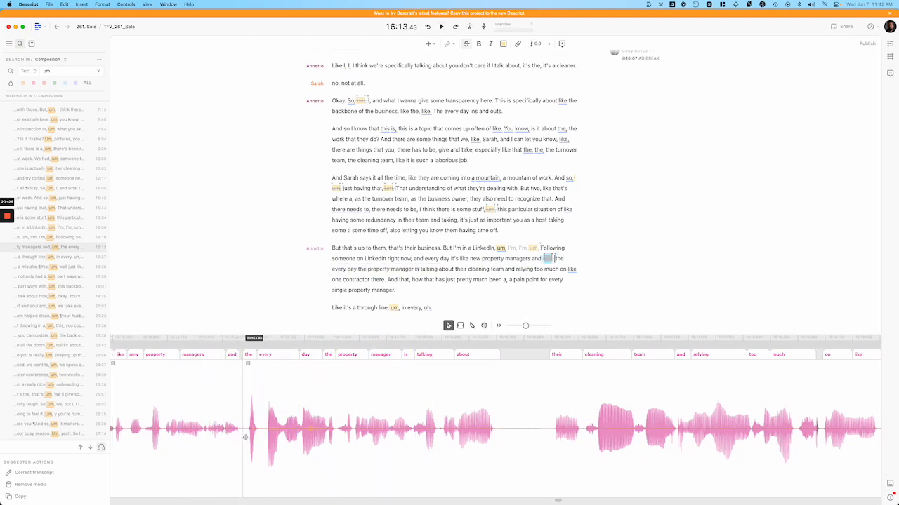
pyautogui.click(151, 435)
pyautogui.press('space')
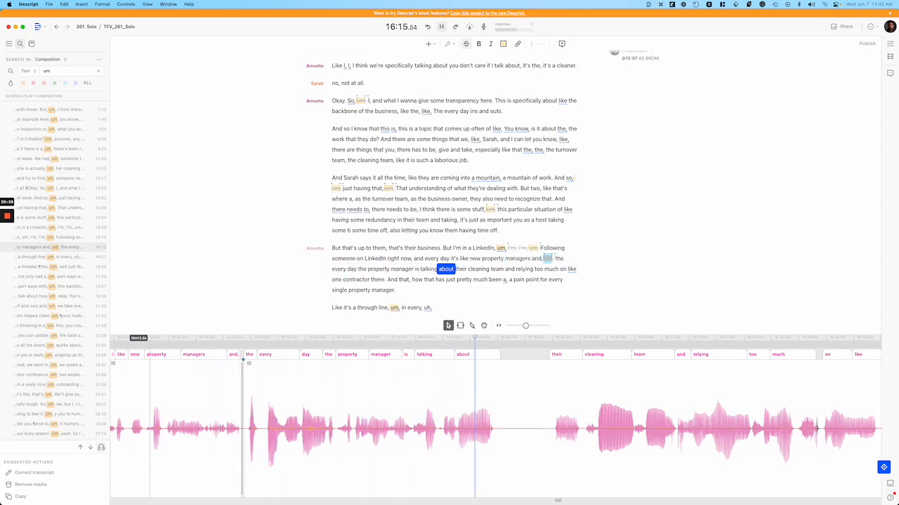
pyautogui.press('space')
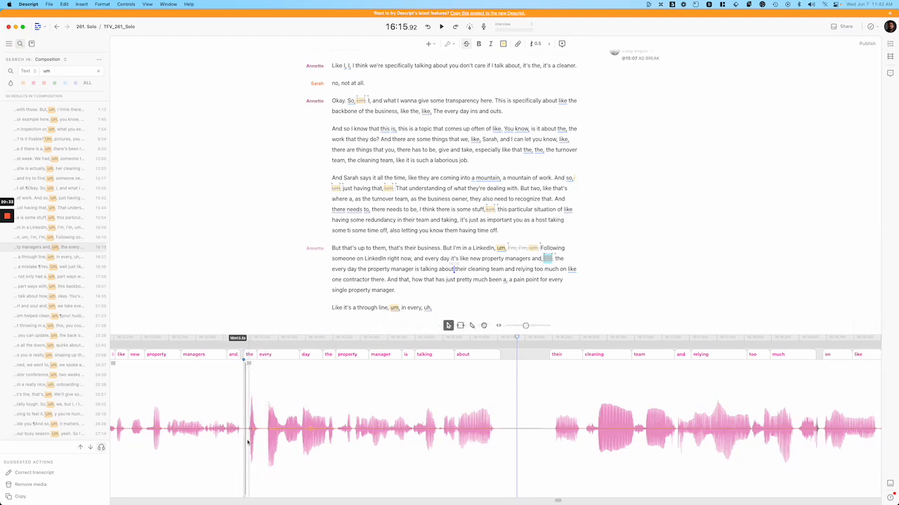
# - Trim "the" off the start of the clip so "managers and" runs straight into "every day", and play the result
pyautogui.moveTo(245, 443); pyautogui.dragTo(265, 443)
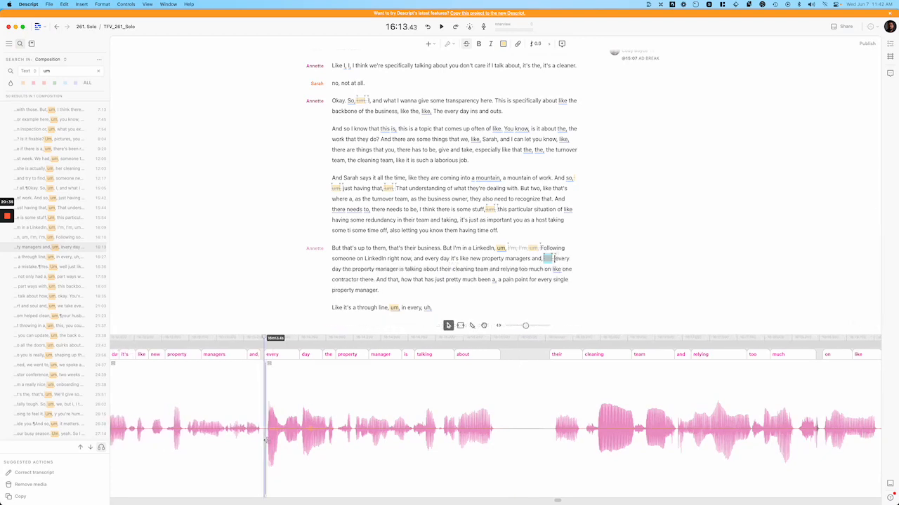
pyautogui.click(163, 442)
pyautogui.press('space')
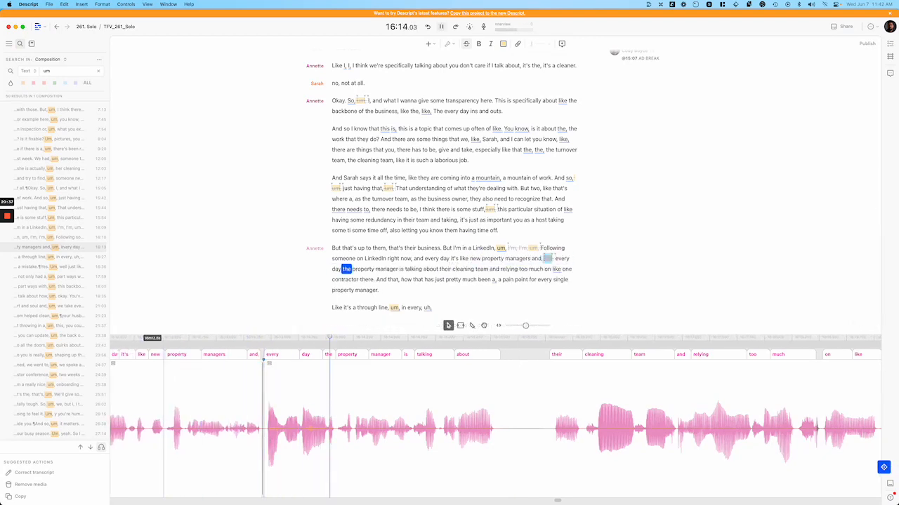
pyautogui.press('space')
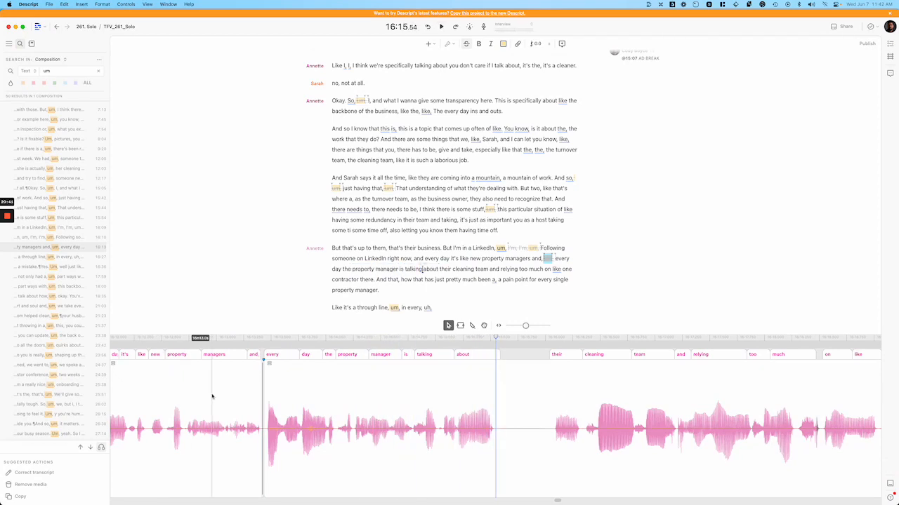
# - Play the "um" results after "through line," and "Yes.", and return to the one after "through line,"
pyautogui.click(73, 258)
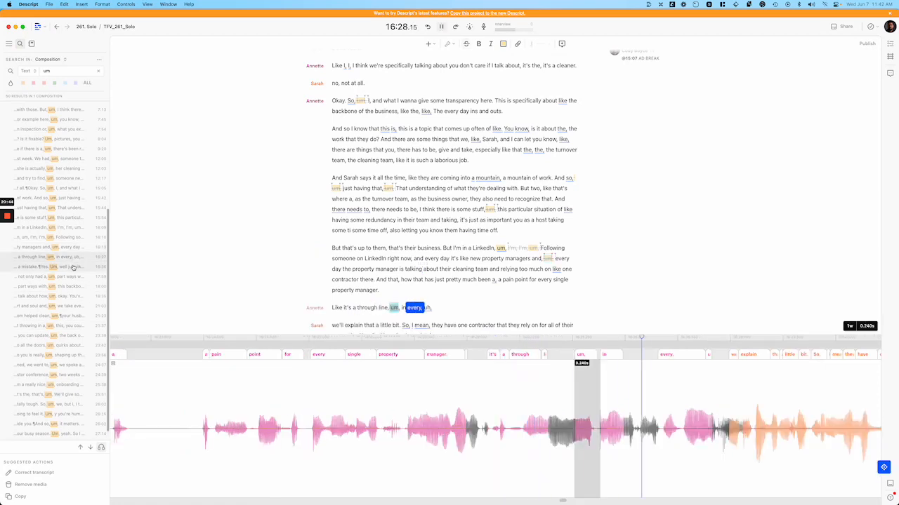
pyautogui.click(72, 267)
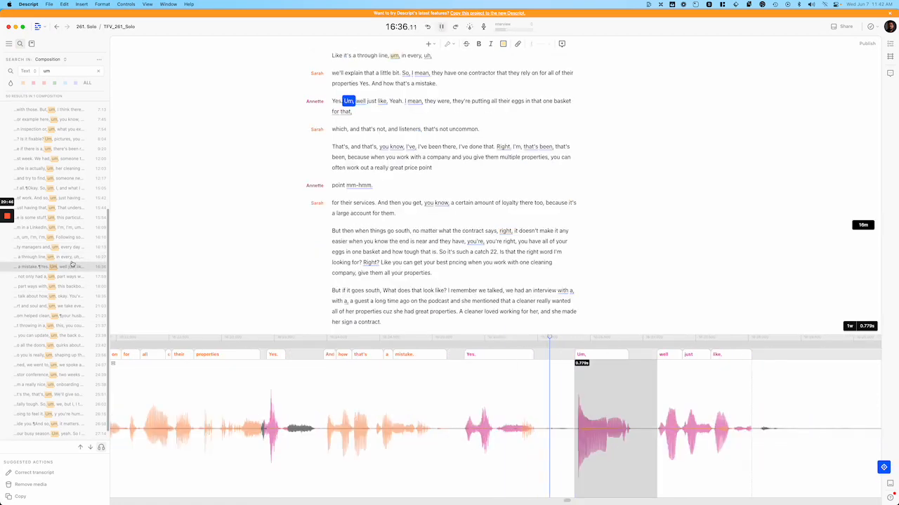
pyautogui.click(72, 258)
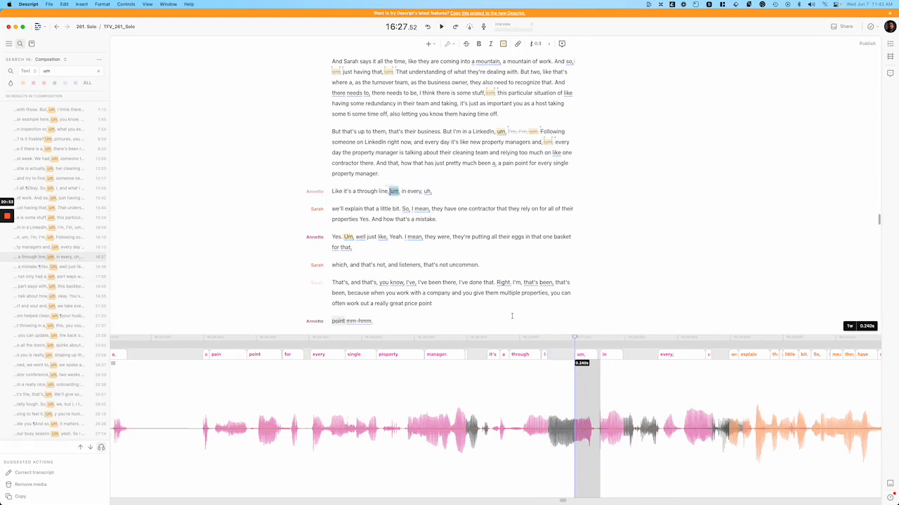
# - Examine the "um" after "through line," on the timeline by selecting the range from "through line," to the end of that "um"
pyautogui.click(560, 344)
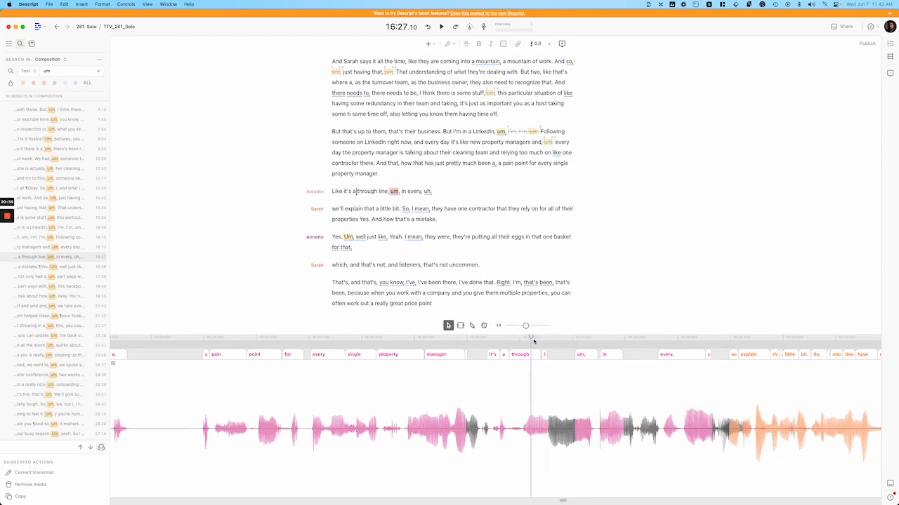
pyautogui.click(596, 344)
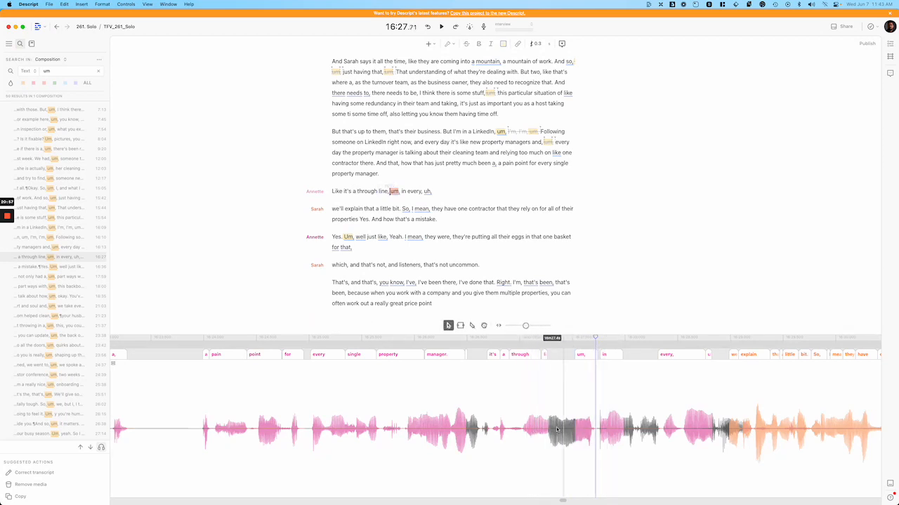
pyautogui.moveTo(522, 436); pyautogui.dragTo(594, 434)
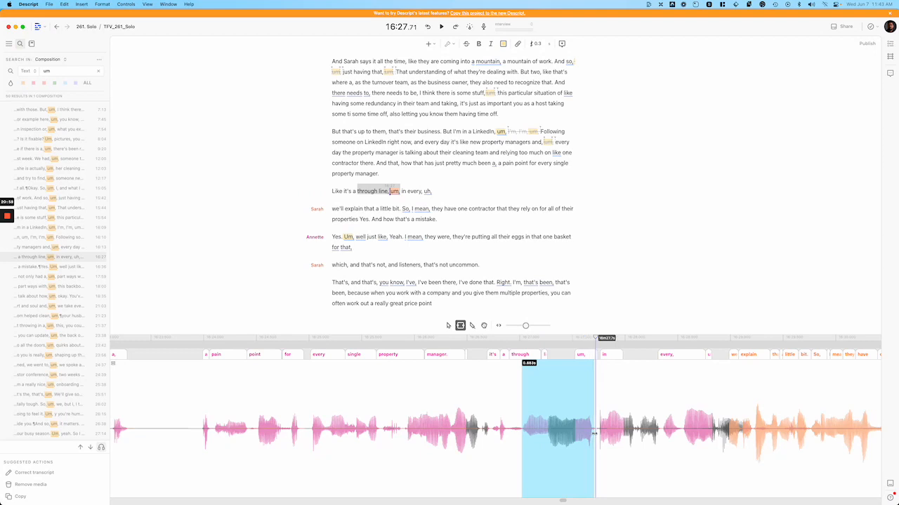
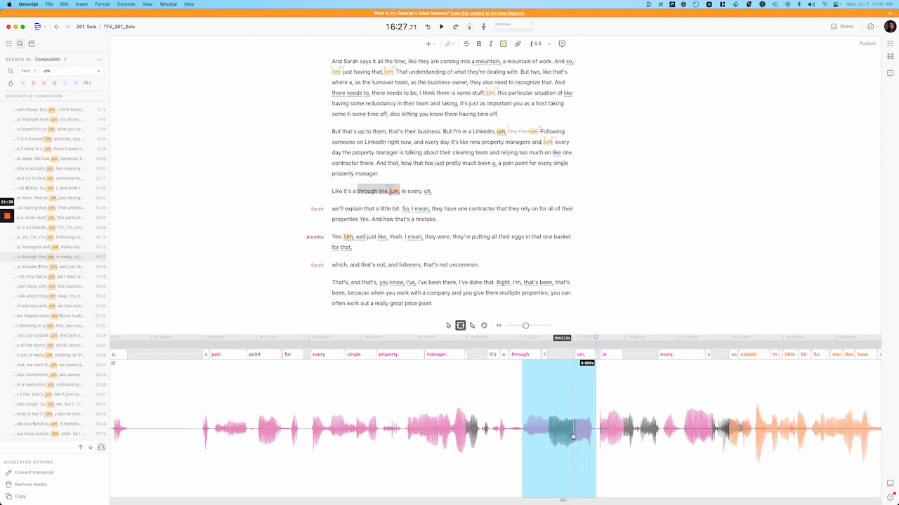
# - Ignore the "um" after "Yes.", play the cut, and slightly adjust the clip edge before "well just like"
pyautogui.click(67, 267)
pyautogui.press('space')
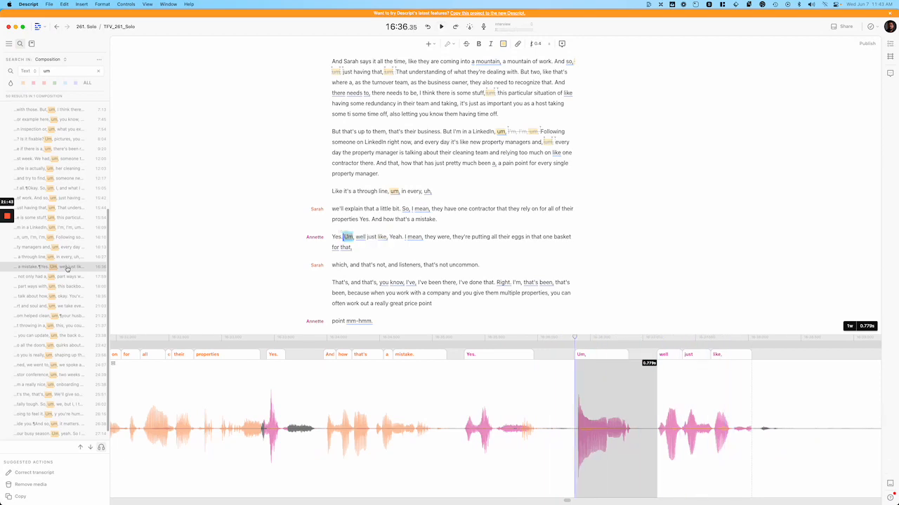
pyautogui.press('BackSpace')
pyautogui.click(471, 415)
pyautogui.press('space')
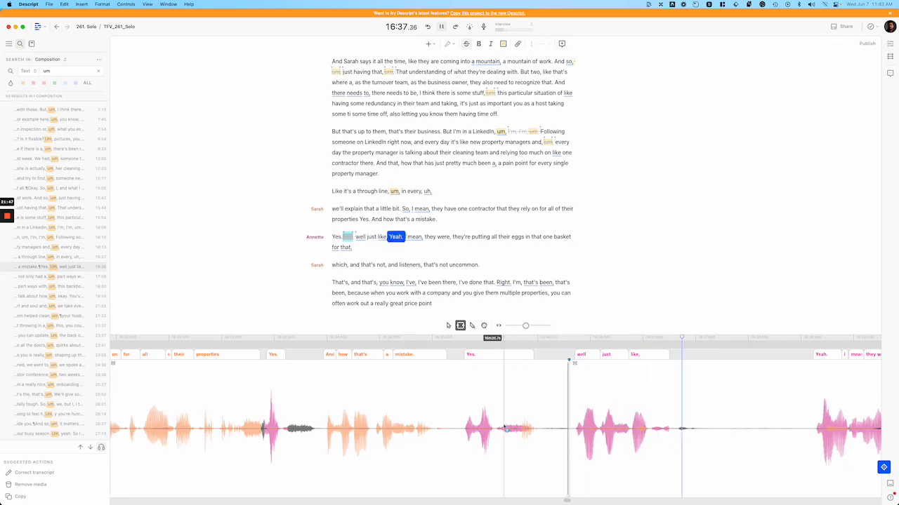
pyautogui.press('space')
pyautogui.moveTo(570, 445); pyautogui.dragTo(571, 443)
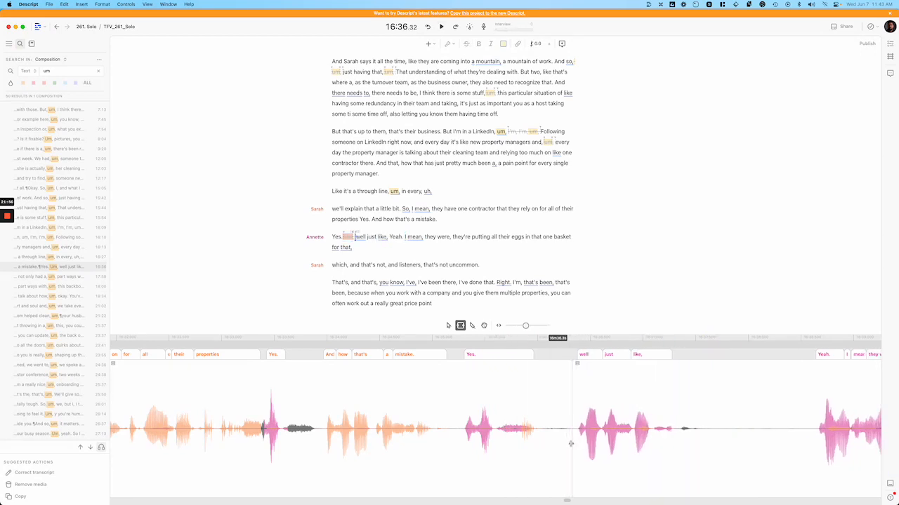
# - Play and ignore the "um" after "we not only had a,", and adjust the clip edge before "part ways"
pyautogui.click(60, 267)
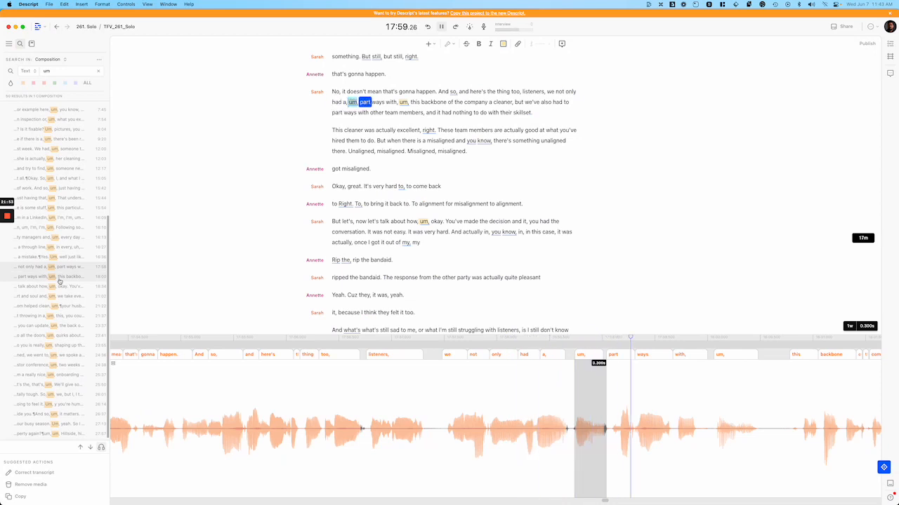
pyautogui.press('space')
pyautogui.press('BackSpace')
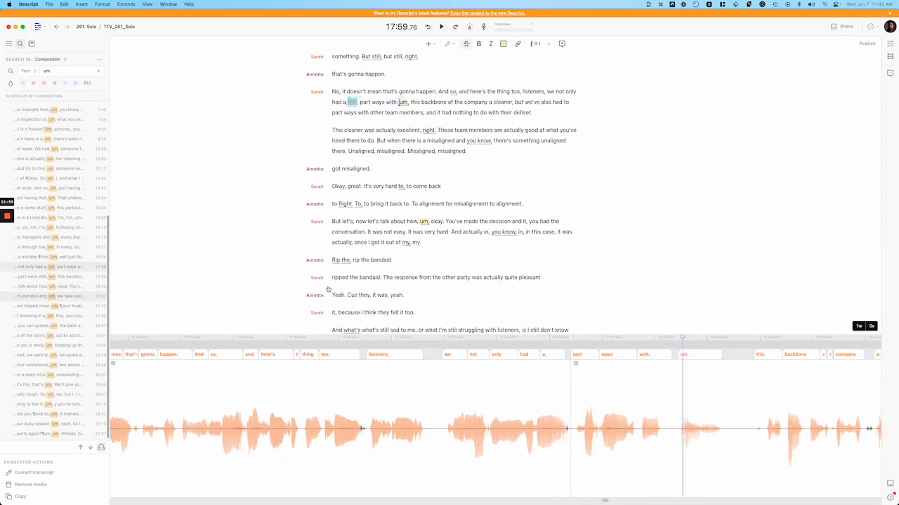
pyautogui.click(571, 442)
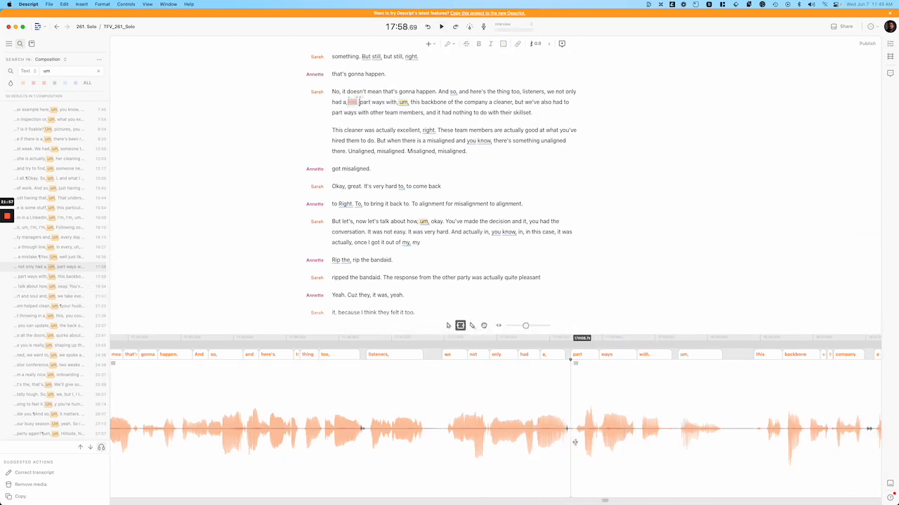
# - Ignore the "um" results after "part ways with," and "let's talk about how,"
pyautogui.click(75, 278)
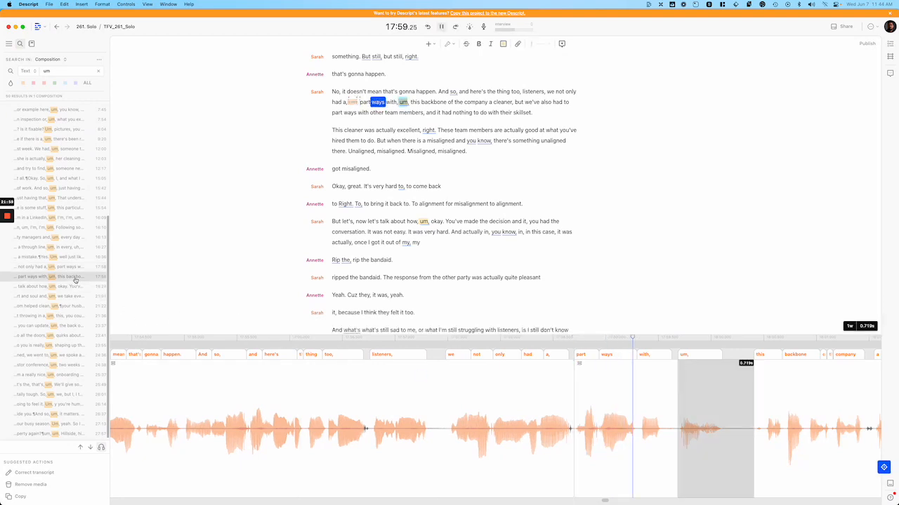
pyautogui.press('BackSpace')
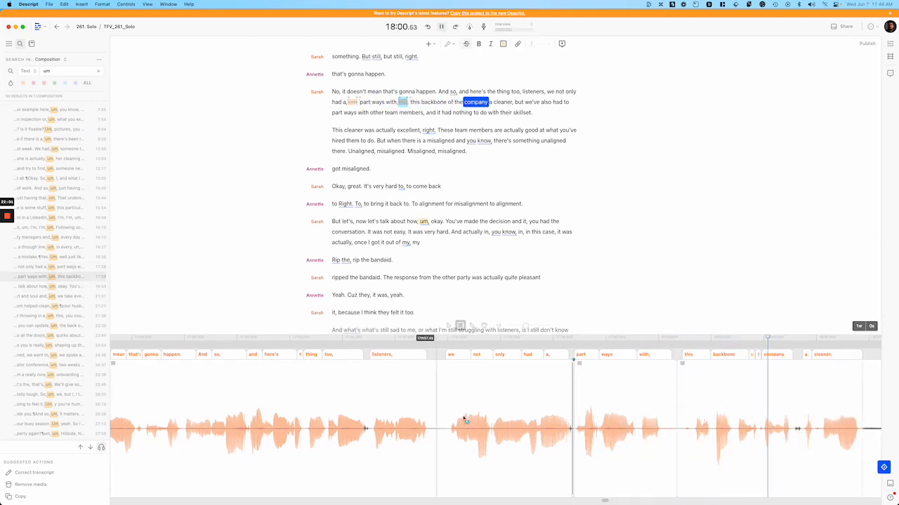
pyautogui.click(70, 286)
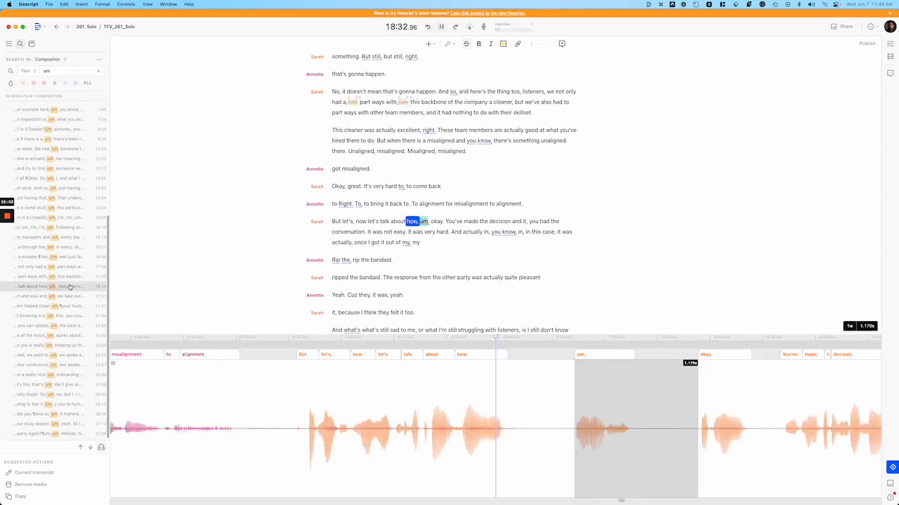
pyautogui.press('BackSpace')
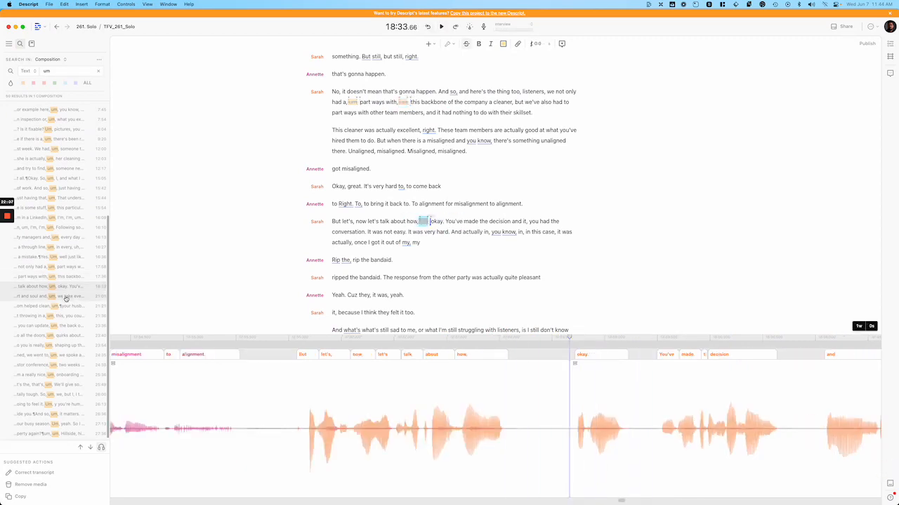
# - Play the "um" results after "heart and soul and,", "mom helped clean,", "throwing in a," and "you can update,"
pyautogui.click(66, 296)
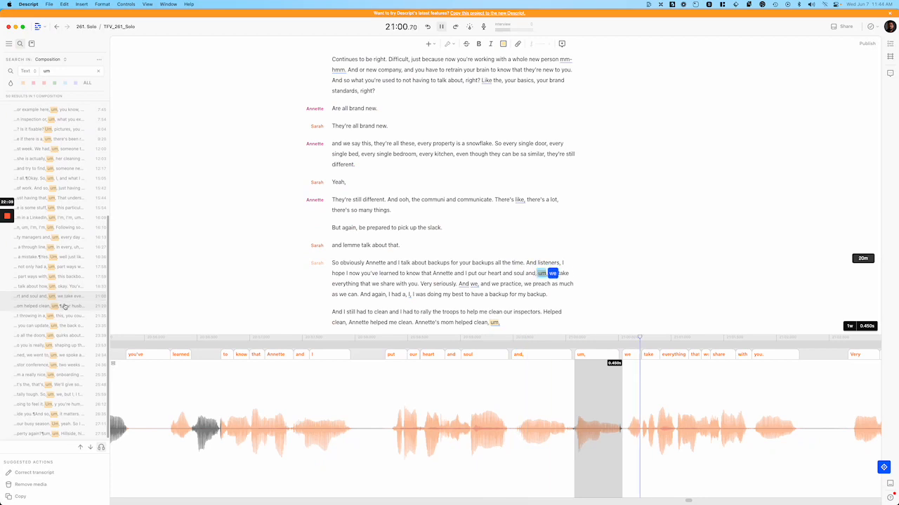
pyautogui.click(65, 307)
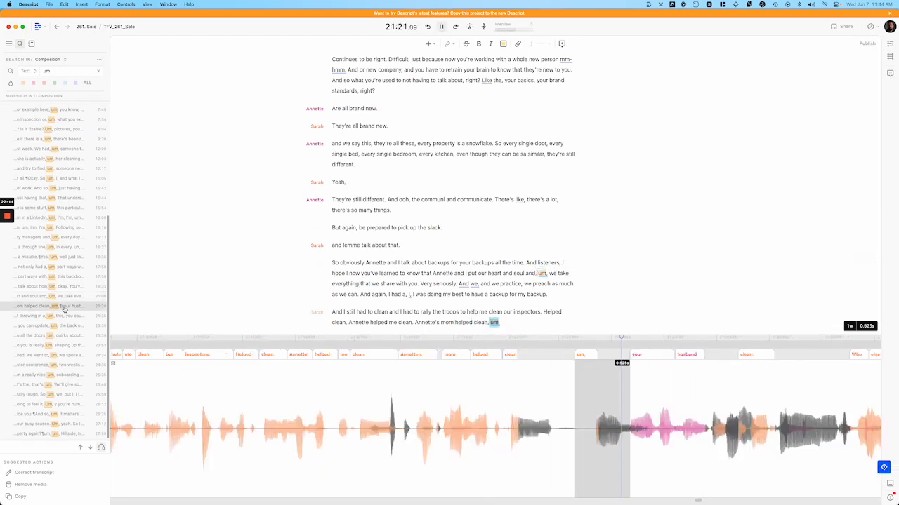
pyautogui.click(64, 317)
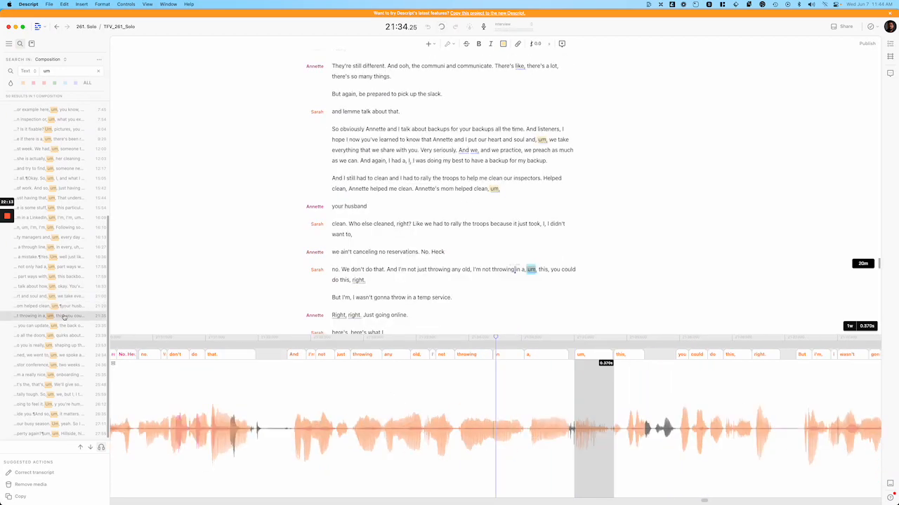
pyautogui.click(63, 326)
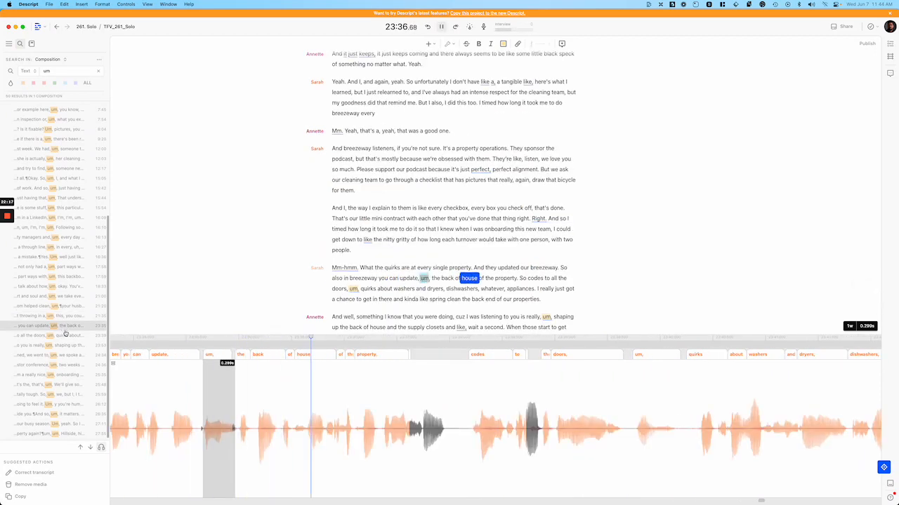
# - Ignore the "um" results after "codes to all the doors," and "in breezeway you can update,"
pyautogui.click(65, 335)
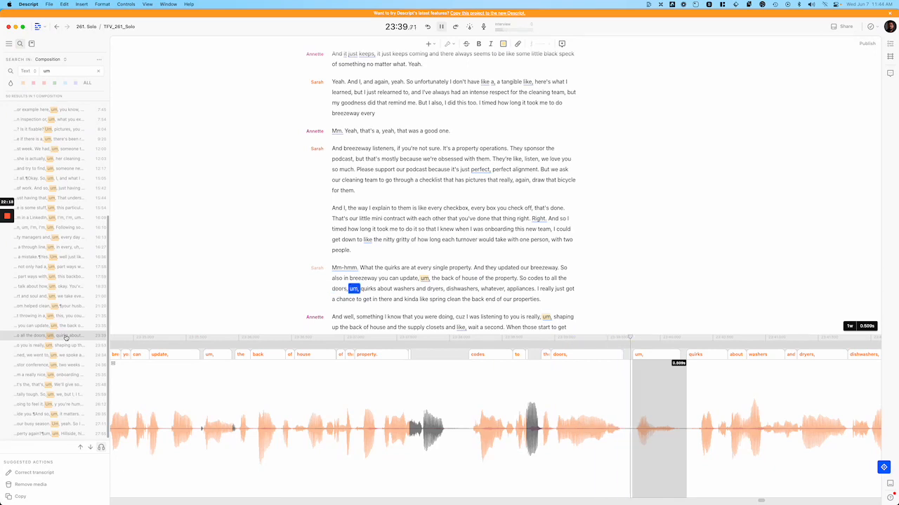
pyautogui.press('BackSpace')
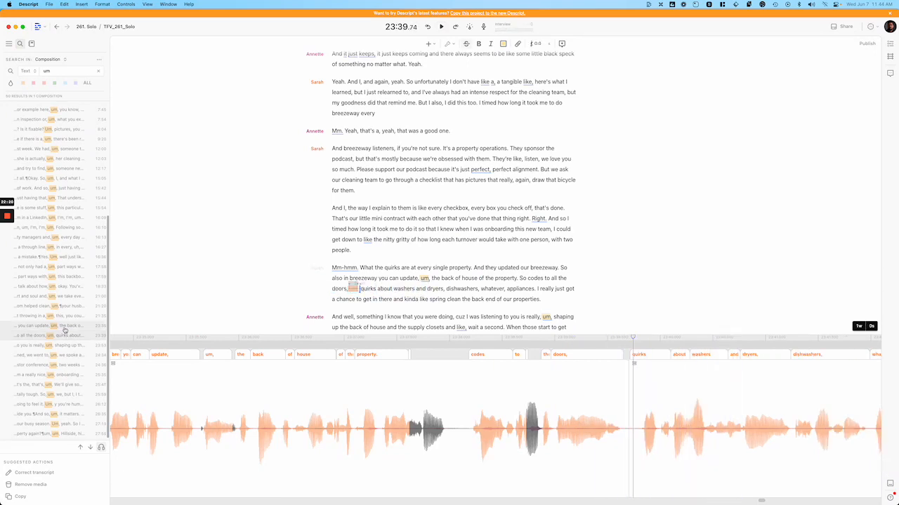
pyautogui.click(64, 326)
pyautogui.press('BackSpace')
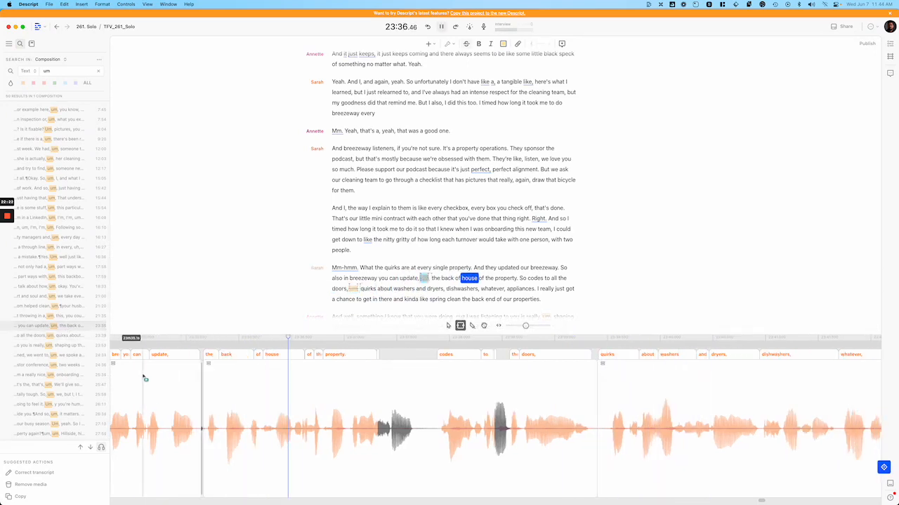
# - Trim the leftover sound at the cut between "update," and "the back of house", and play the result
pyautogui.scroll(5, 197, 435)
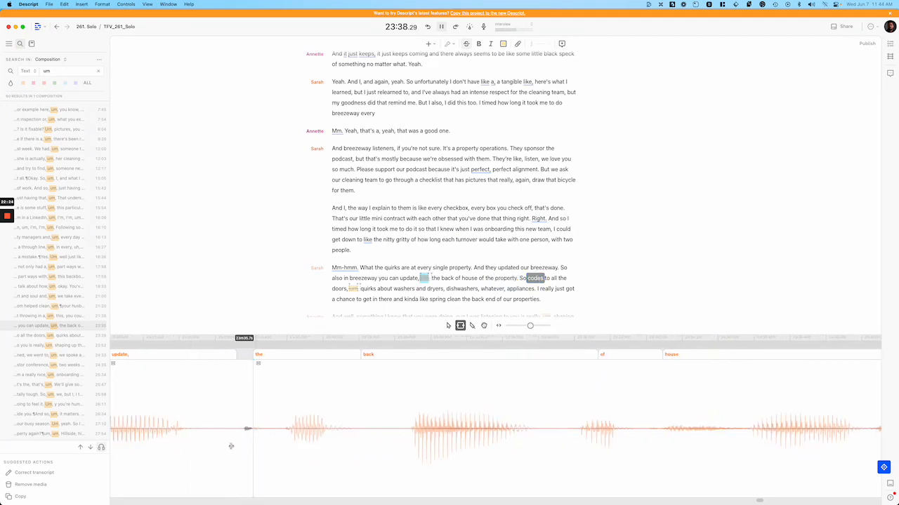
pyautogui.press('space')
pyautogui.moveTo(227, 445); pyautogui.dragTo(248, 445)
pyautogui.scroll(-5, 248, 445)
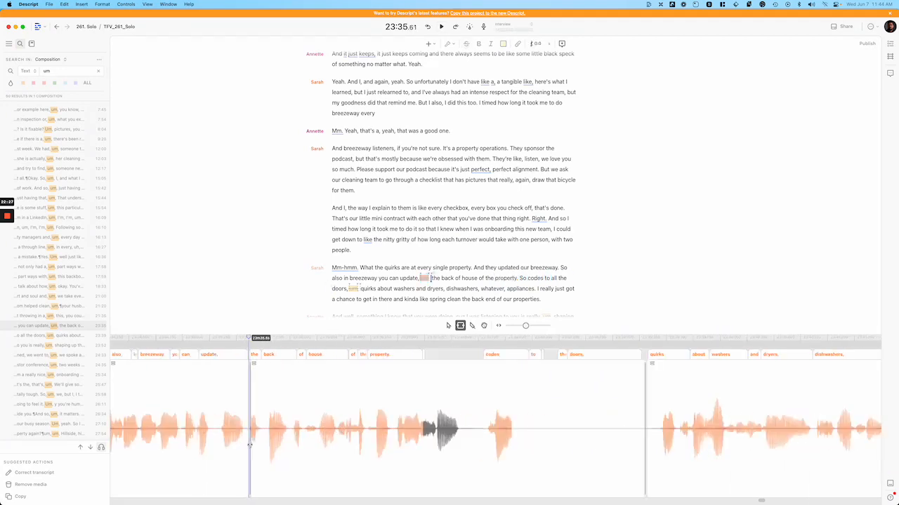
pyautogui.click(179, 442)
pyautogui.press('space')
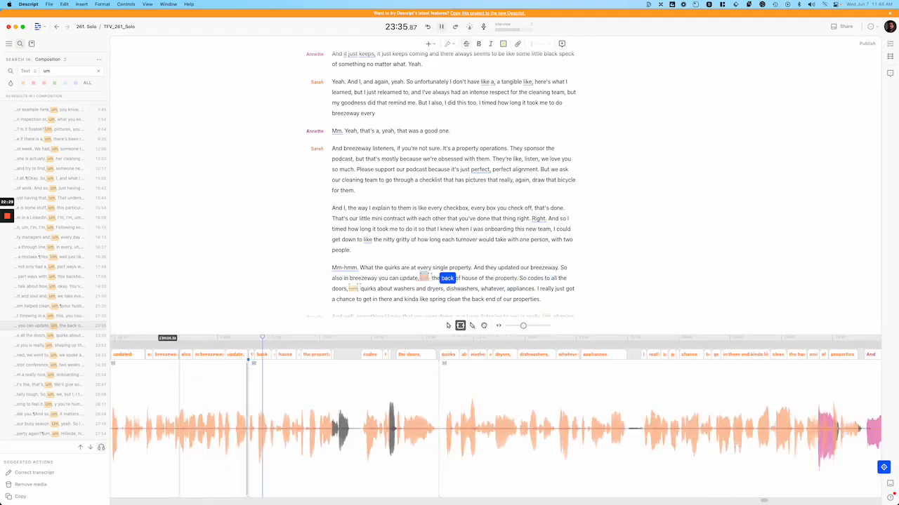
pyautogui.press('space')
pyautogui.scroll(5, 246, 423)
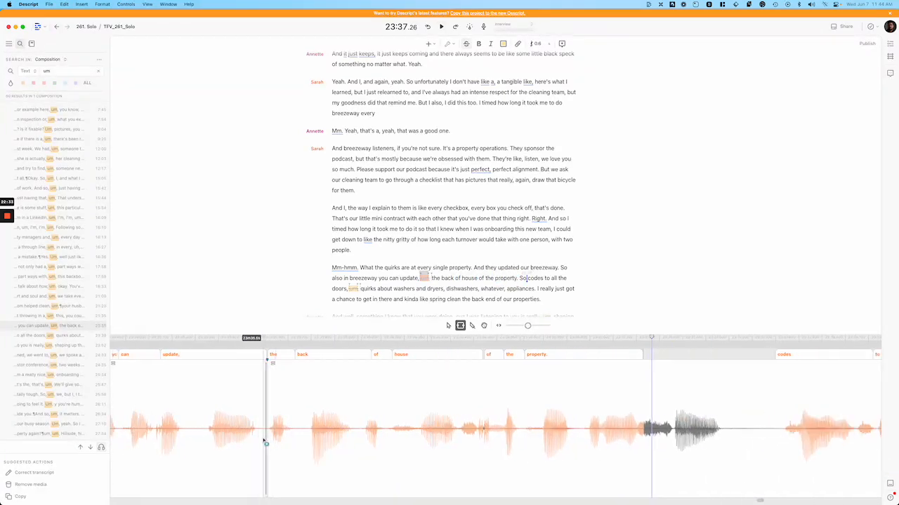
pyautogui.scroll(-3, 264, 438)
pyautogui.scroll(-4, 264, 438)
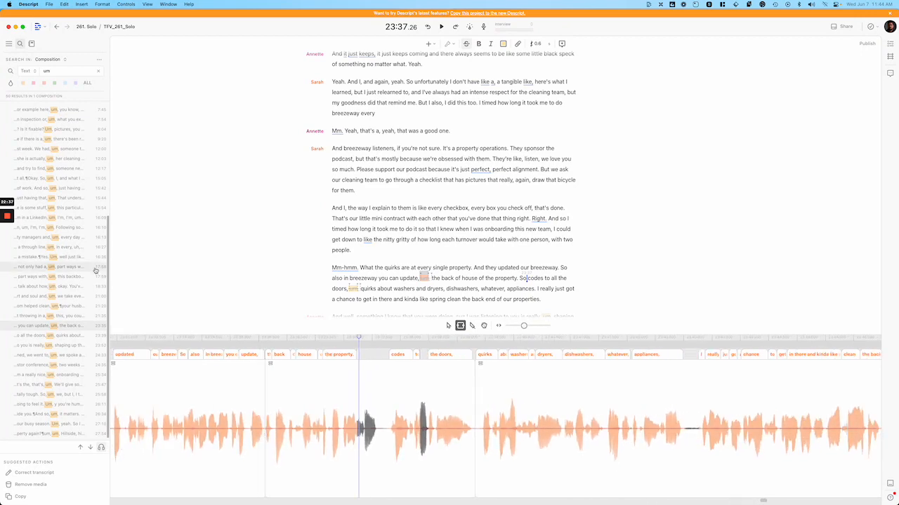
# - Play the cut after "all the doors,", then ignore the "um" after "listening to you is really," and inspect that cut
pyautogui.click(83, 334)
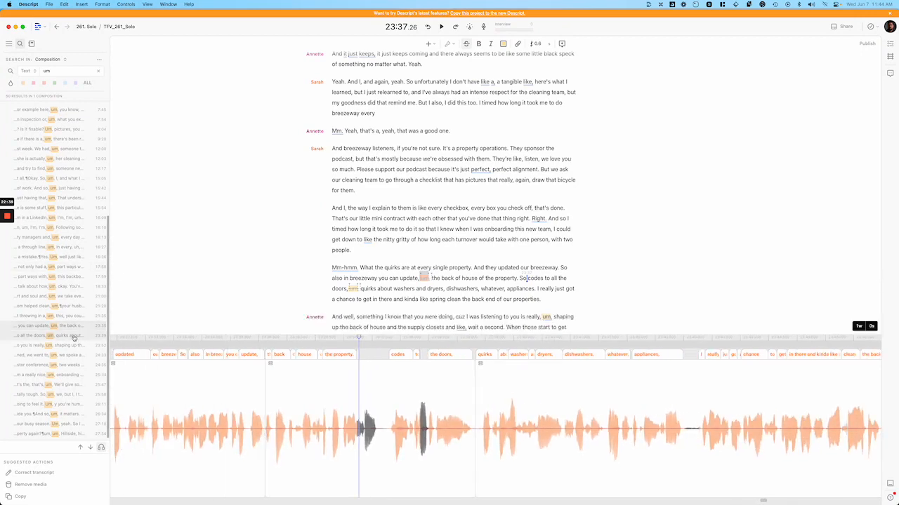
pyautogui.press('space')
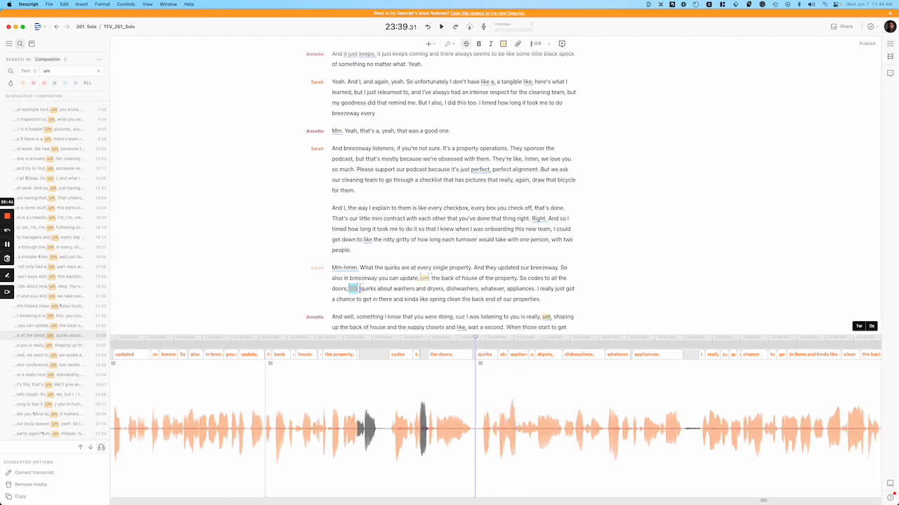
pyautogui.click(63, 346)
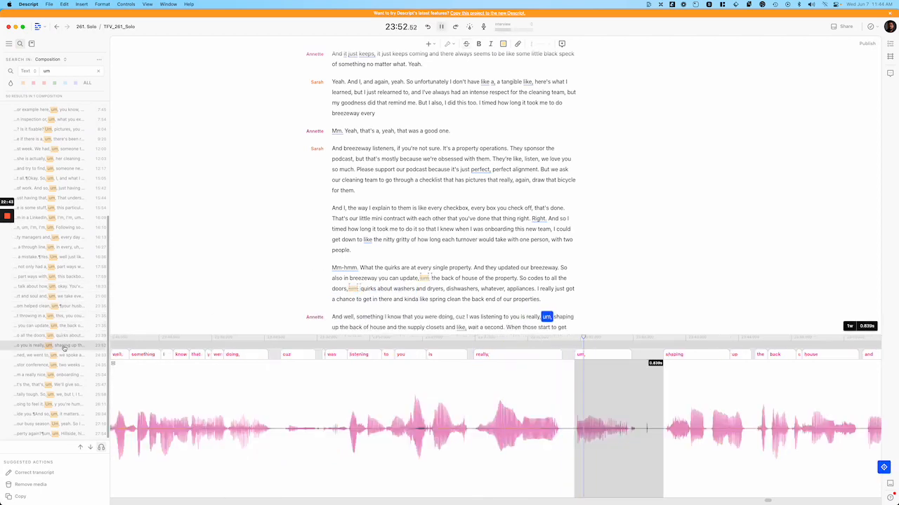
pyautogui.press('BackSpace')
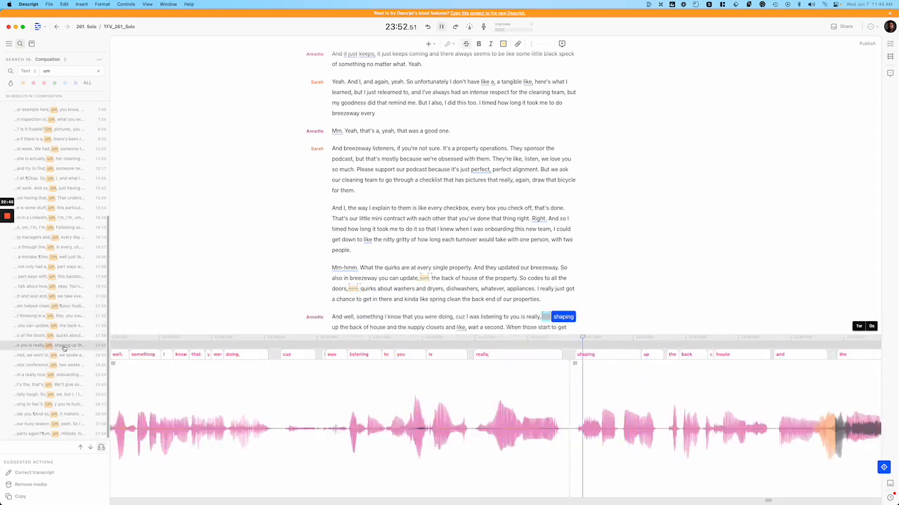
pyautogui.click(63, 354)
pyautogui.click(63, 345)
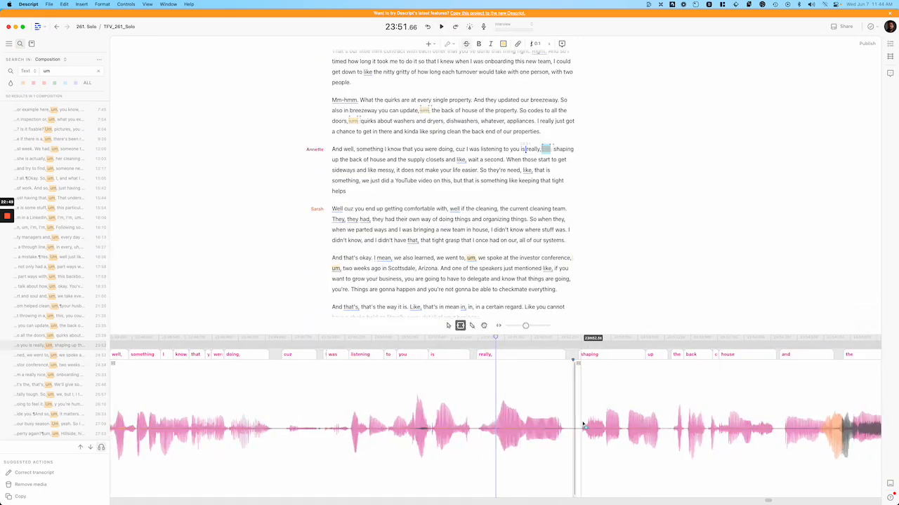
pyautogui.scroll(3, 590, 427)
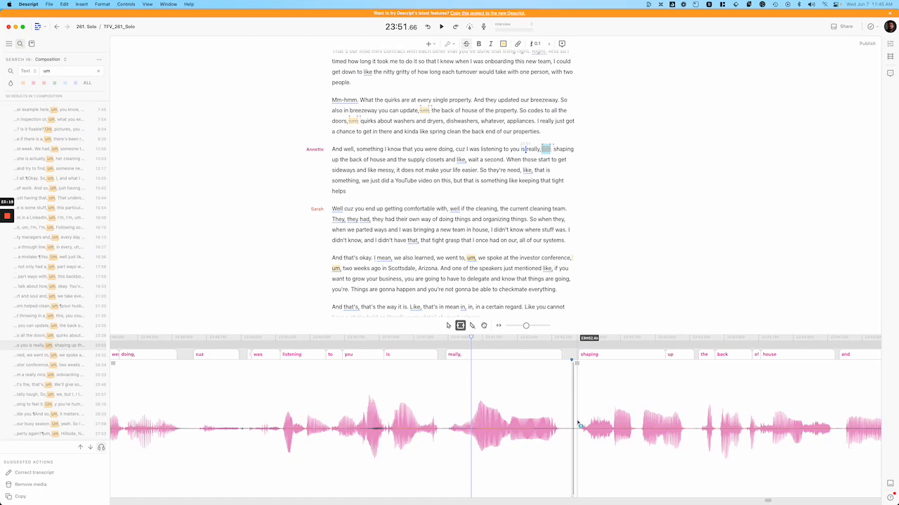
# - Play the "um" after "we went to," and ignore the one after "we spoke at the investor conference,"
pyautogui.click(67, 358)
pyautogui.press('space')
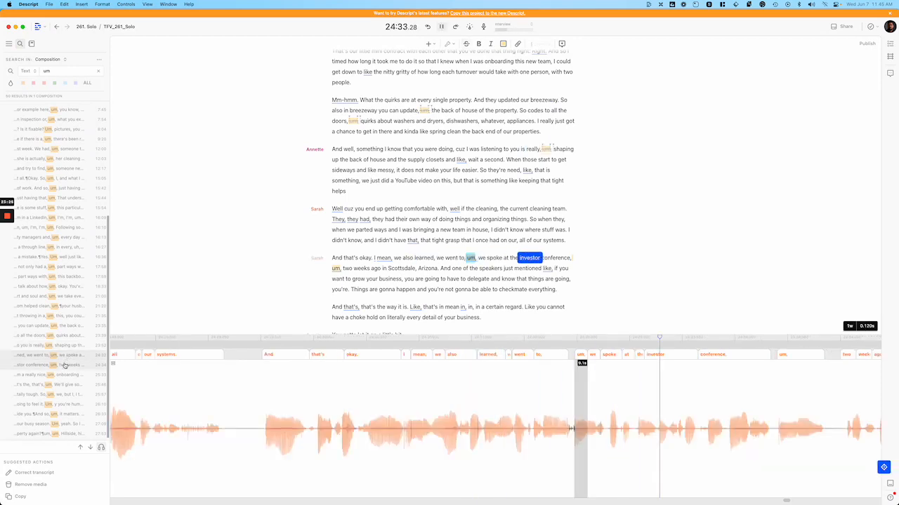
pyautogui.click(67, 365)
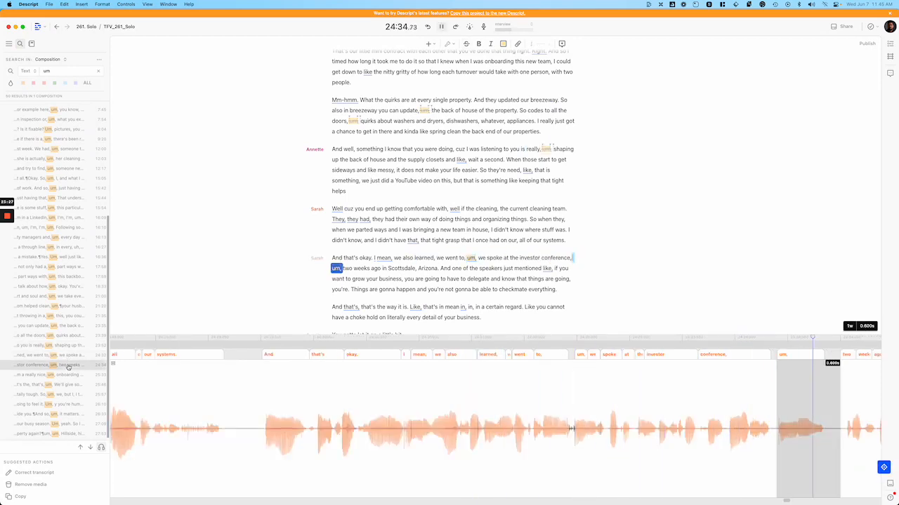
pyautogui.press('super+BackSpace')
pyautogui.press('space')
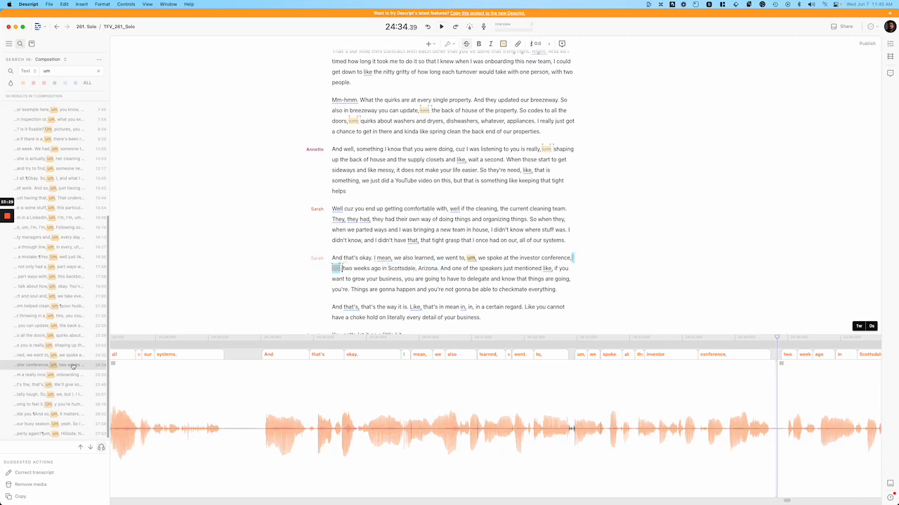
# - Play the cut after "investor conference,", then ignore the "um" after "them a really nice," and tighten the pause before "onboarding experience"
pyautogui.press('space')
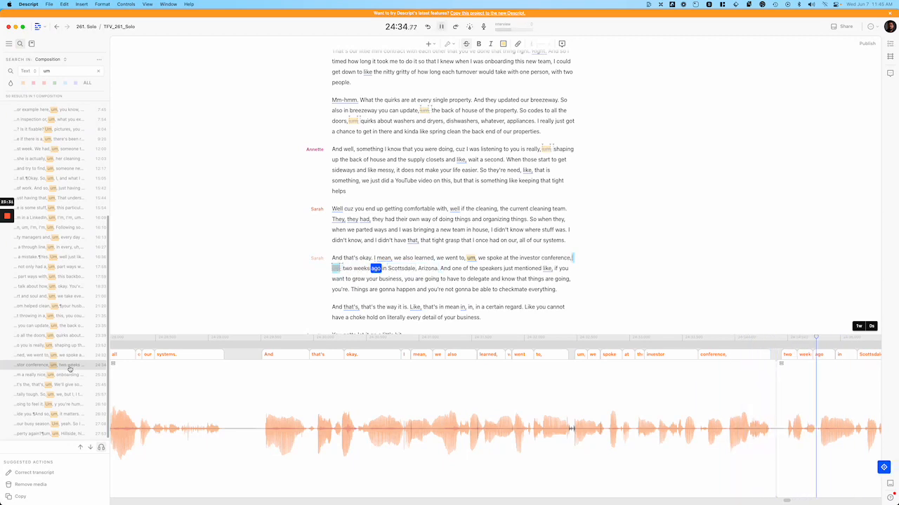
pyautogui.click(69, 375)
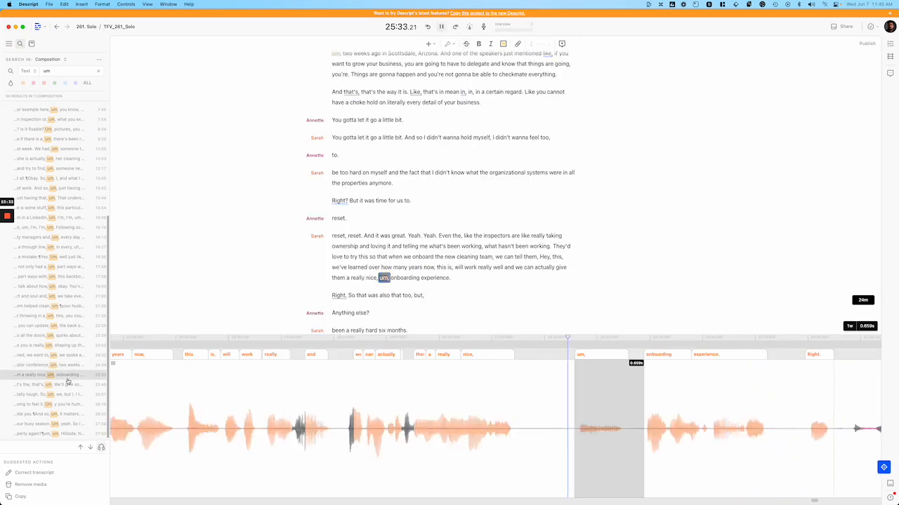
pyautogui.press('super+BackSpace')
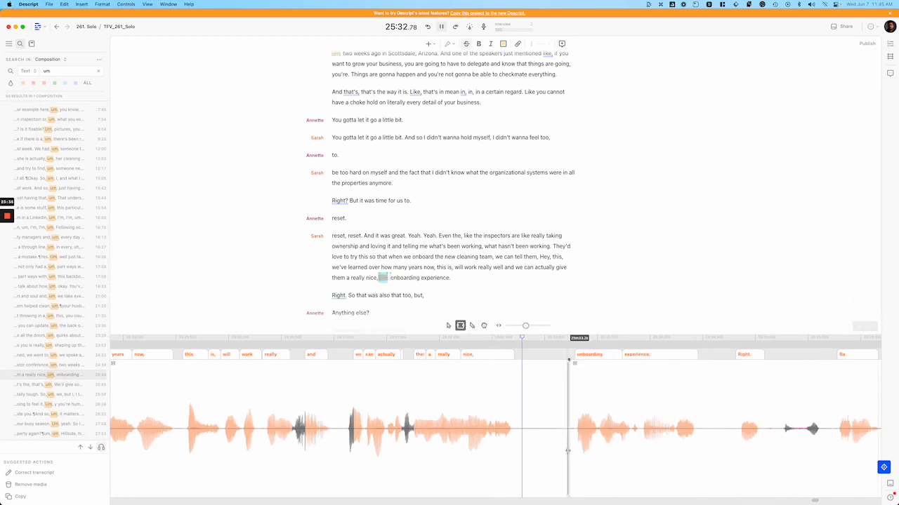
pyautogui.click(543, 460)
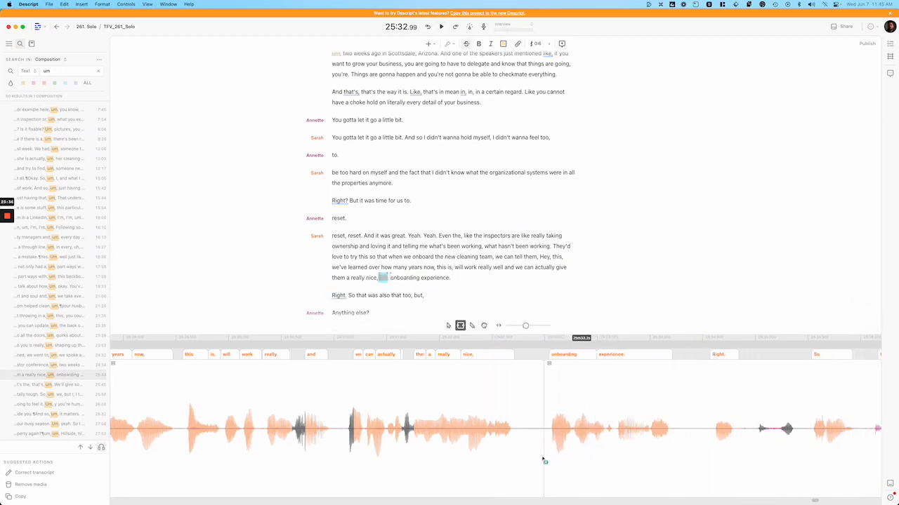
# - Play the "um" results after "that's the, that's," and "a mentally tough. So,"
pyautogui.click(65, 384)
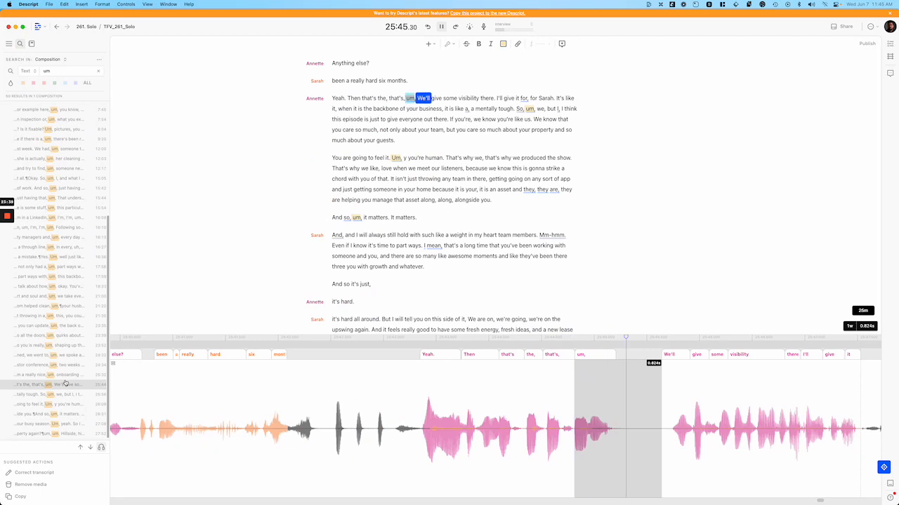
pyautogui.click(65, 394)
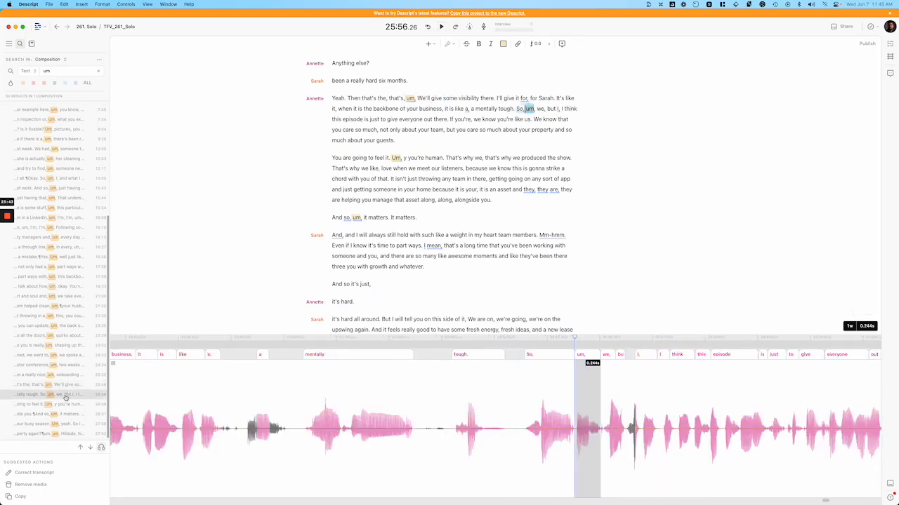
pyautogui.press('space')
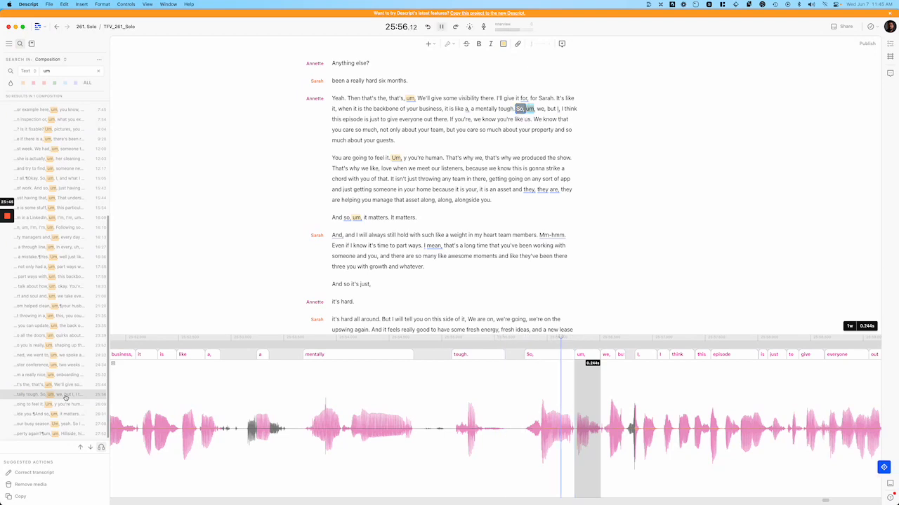
pyautogui.press('space')
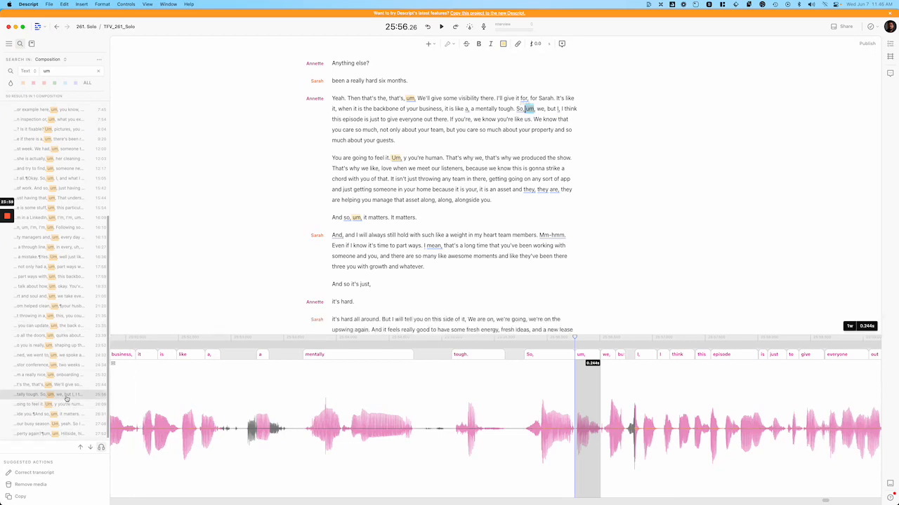
# - Ignore the "Um" after "You are going to feel it." and play the resulting cut
pyautogui.click(64, 406)
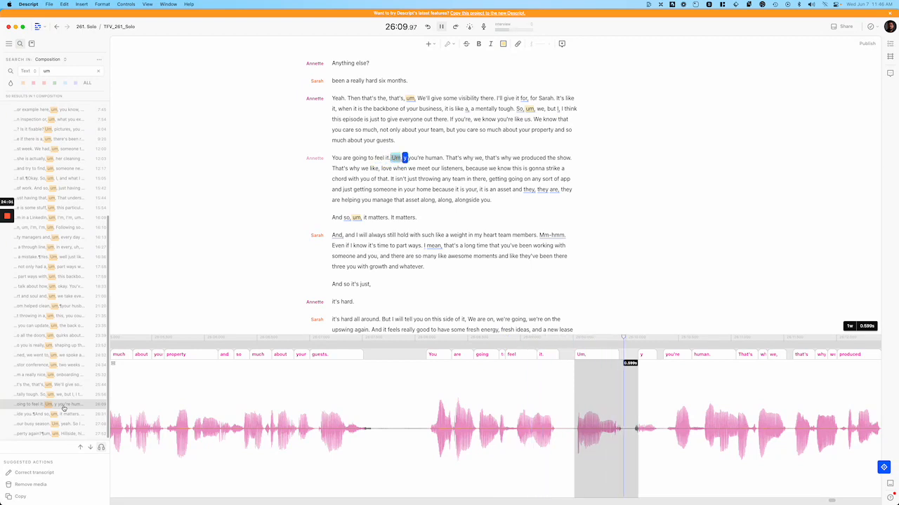
pyautogui.press('BackSpace')
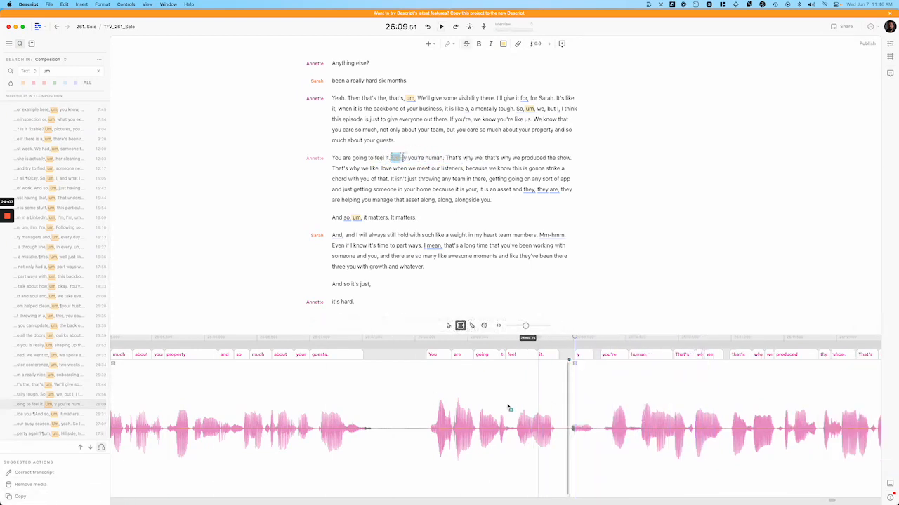
pyautogui.click(482, 339)
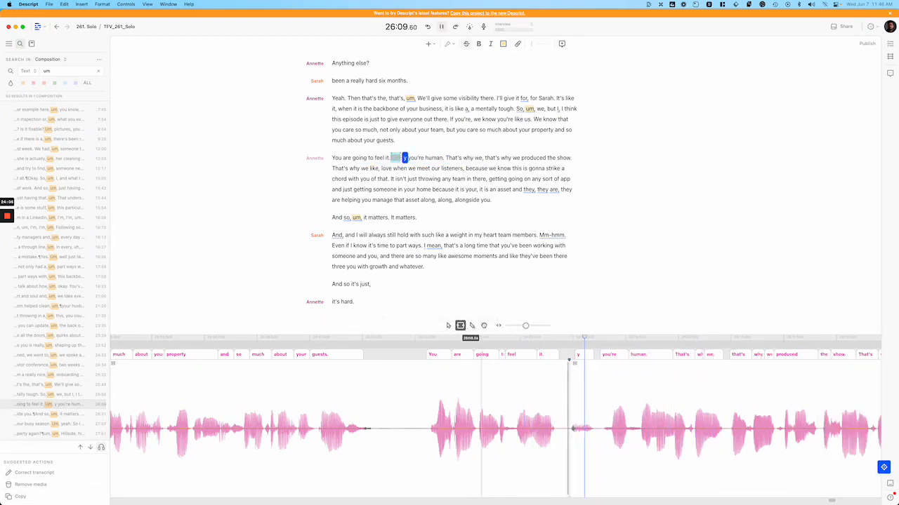
pyautogui.press('space')
# - Trim the stray "y" sound at the cut before "you're human", and play the result
pyautogui.moveTo(571, 442); pyautogui.dragTo(601, 442)
pyautogui.click(449, 438)
pyautogui.press('space')
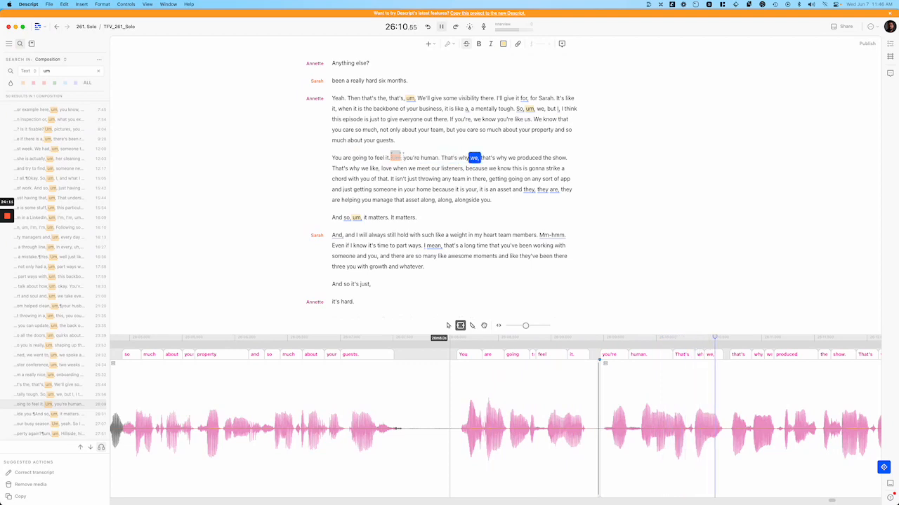
pyautogui.press('space')
# - Play the "um" between "And so," and "it matters"
pyautogui.click(56, 415)
pyautogui.press('space')
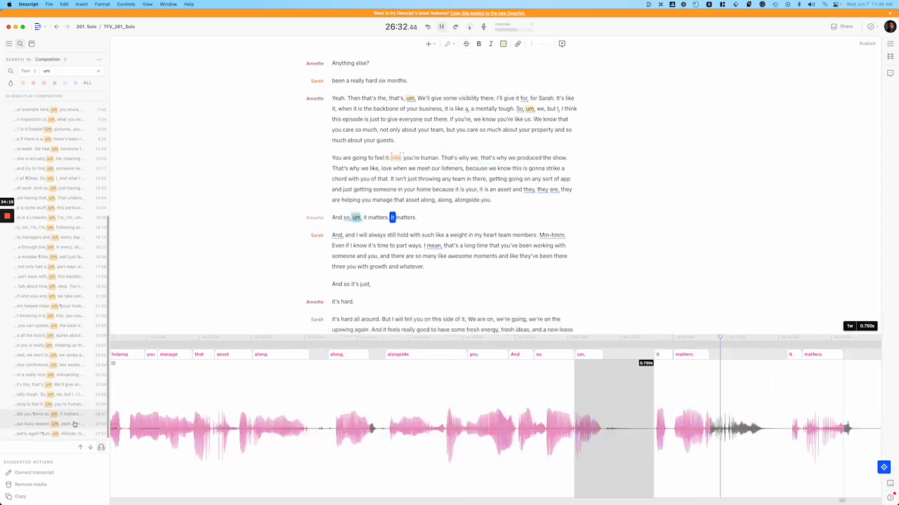
pyautogui.press('space')
# - Ignore the "Um" after "our busy season.", trim away the following "yeah" at the cut, and play the result
pyautogui.click(74, 424)
pyautogui.press('space')
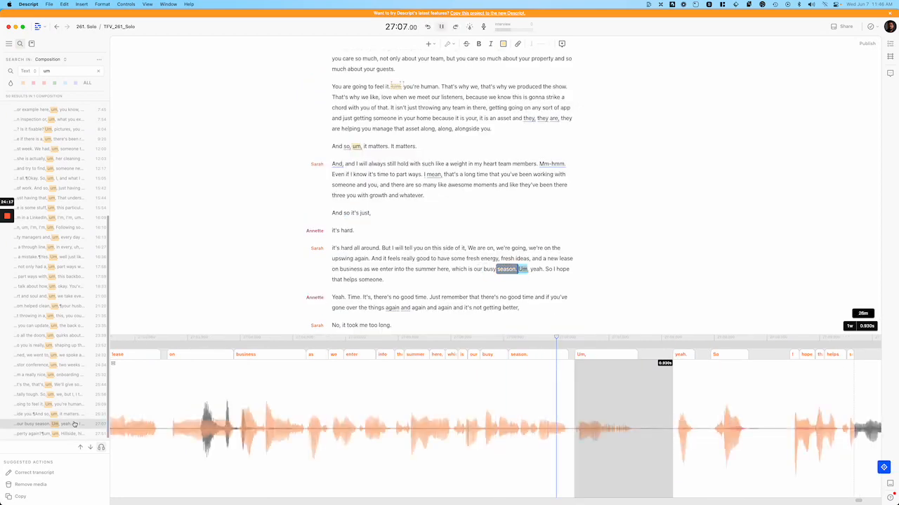
pyautogui.press('space')
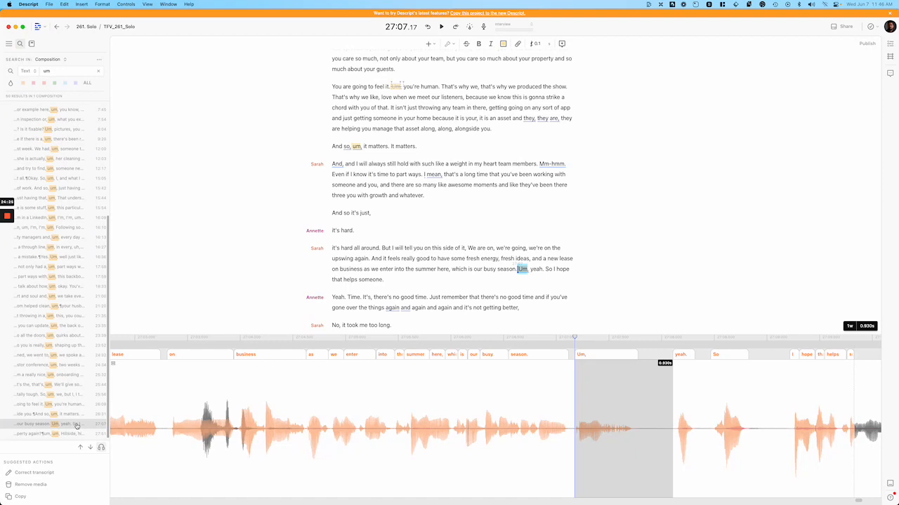
pyautogui.press('BackSpace')
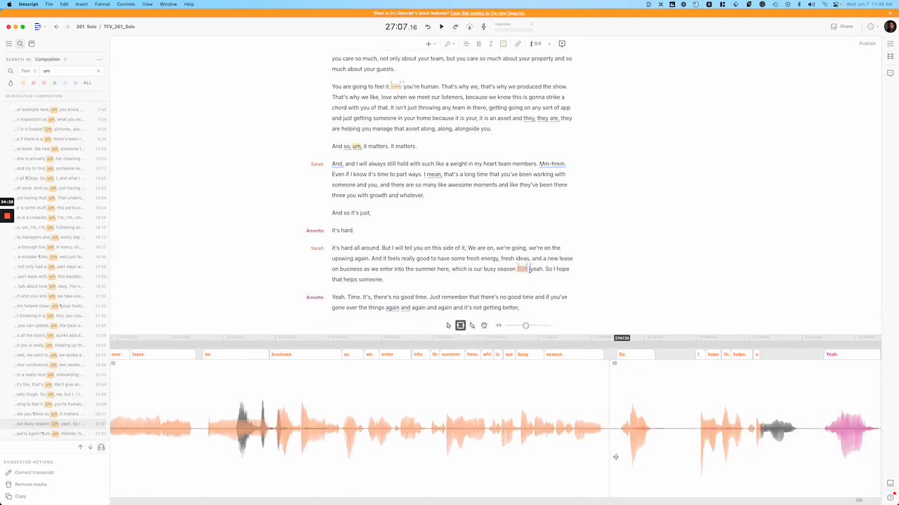
pyautogui.press('space')
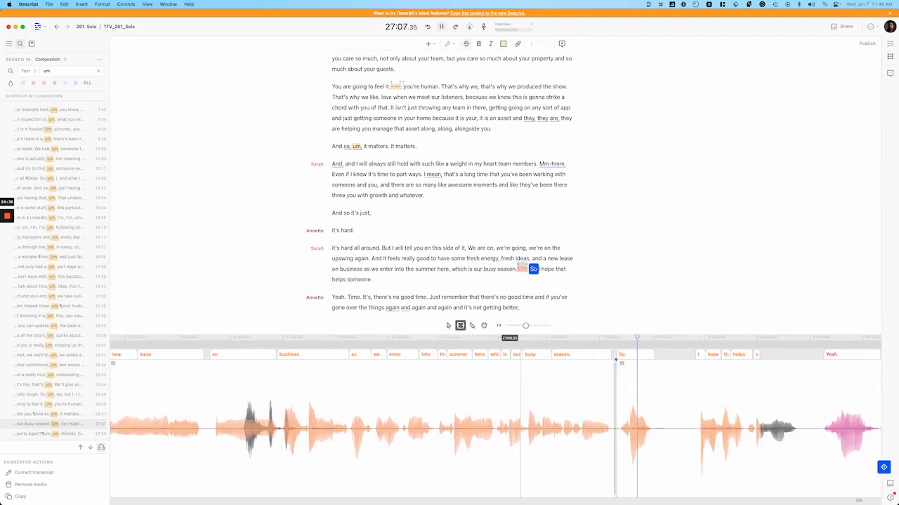
pyautogui.press('space')
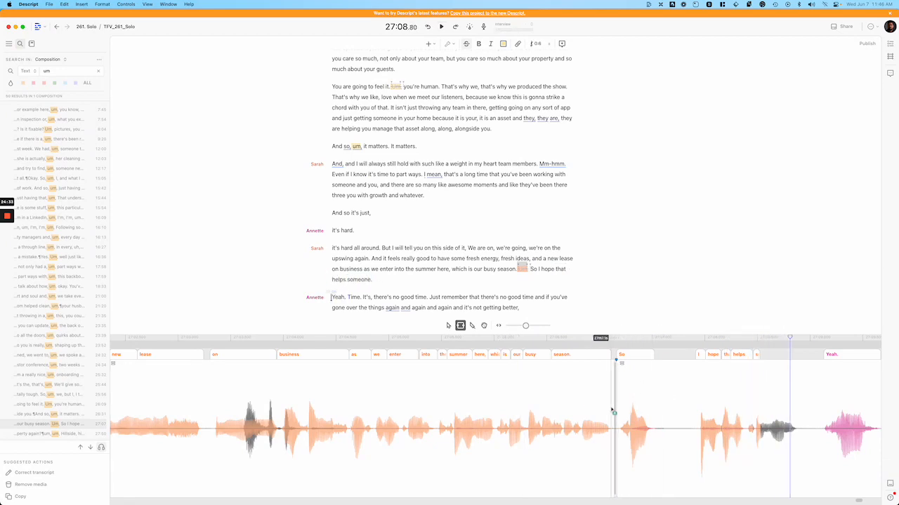
# - Undo the ignored "Um" and the trim after "our busy season.", and redo both edits
pyautogui.press('super+z')
pyautogui.press('super+z')
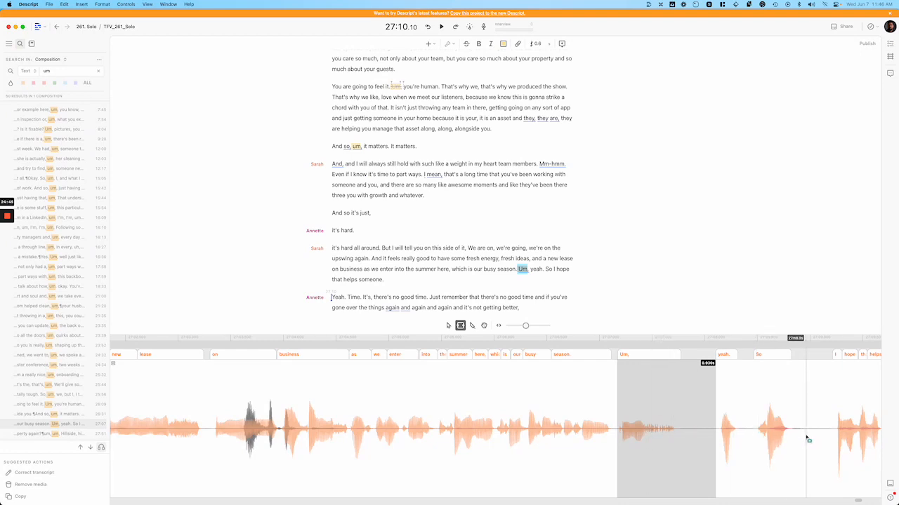
pyautogui.press('super+z')
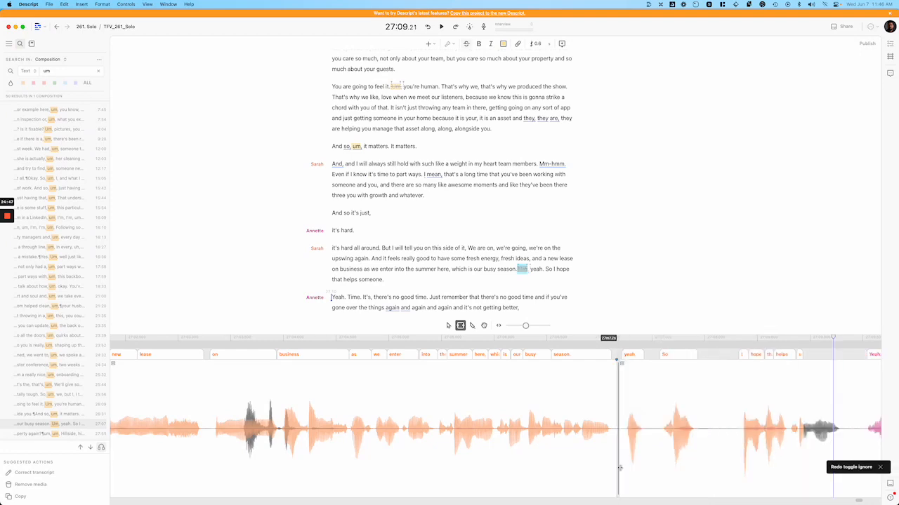
pyautogui.press('super+z')
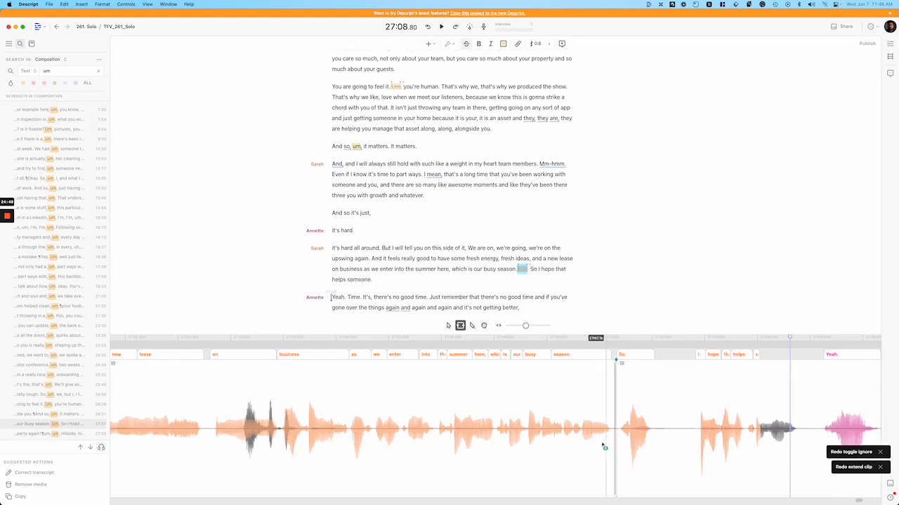
# - Check the last "um" result in the struck-out ending, and return the playhead to the start of the episode
pyautogui.click(68, 433)
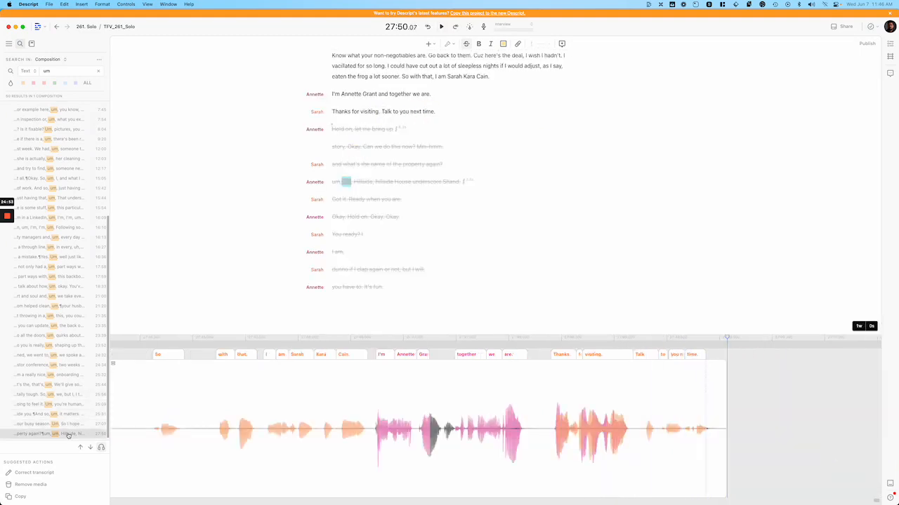
pyautogui.scroll(-5, 390, 414)
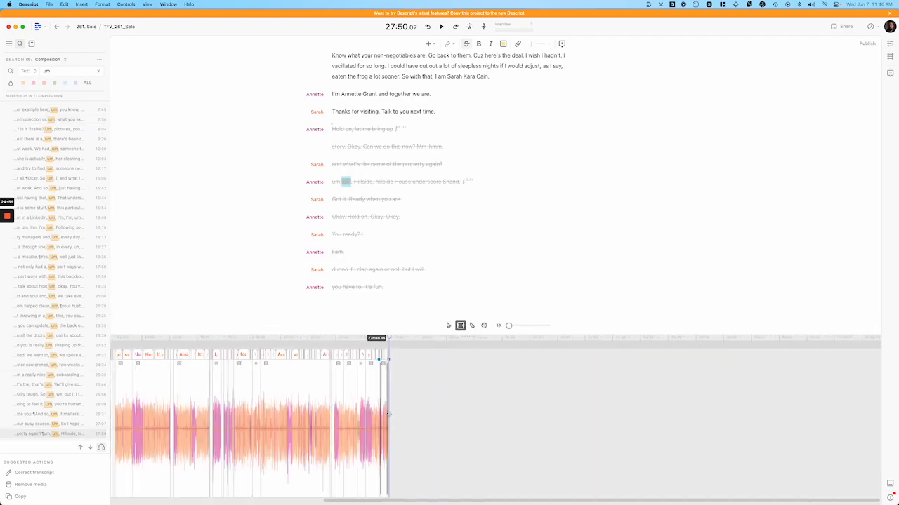
pyautogui.hscroll(-4, 389, 415)
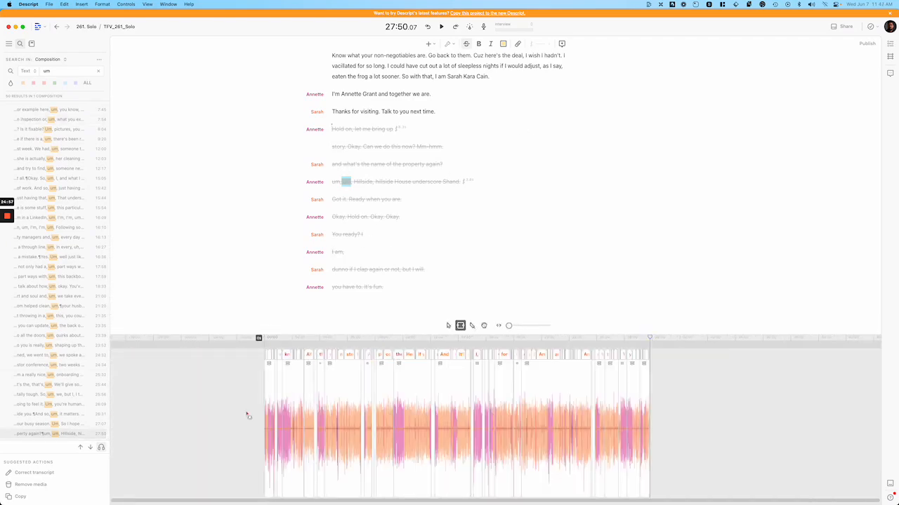
pyautogui.click(222, 409)
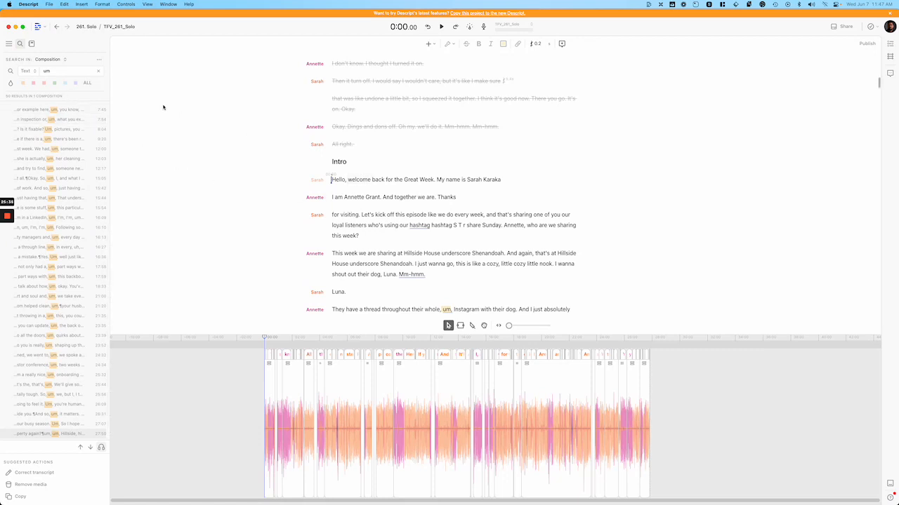
# - Search the composition's text for "uh" instead of "um"
pyautogui.doubleClick(58, 70)
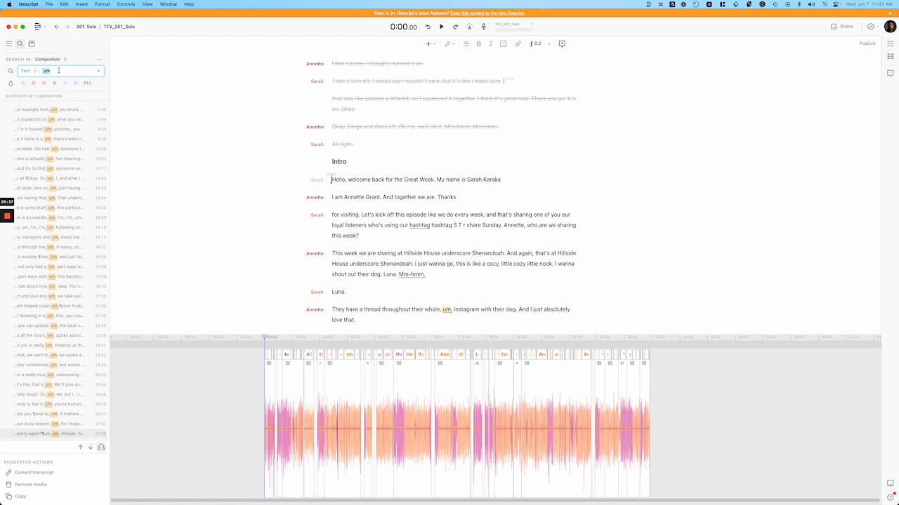
pyautogui.click(58, 73)
pyautogui.doubleClick(60, 71)
pyautogui.click(59, 71)
pyautogui.doubleClick(60, 72)
pyautogui.write('um')
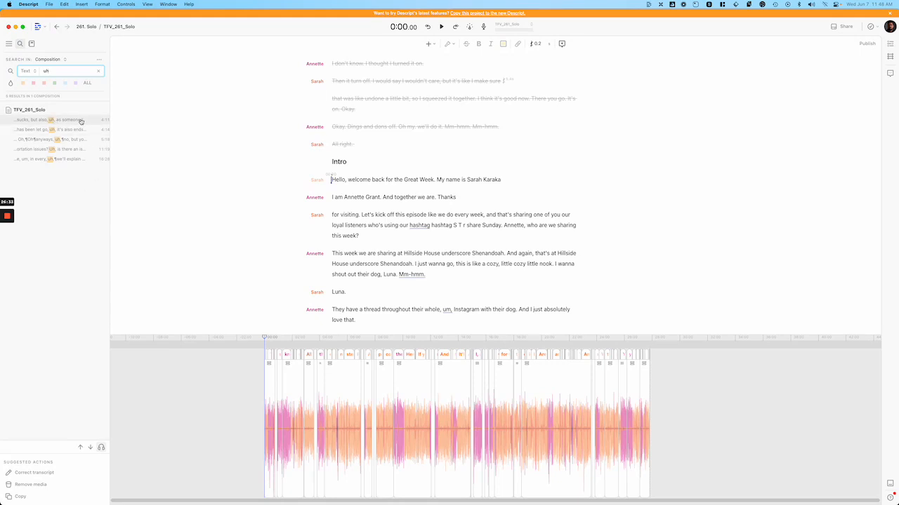
# - Review the "uh" results through the one after "anyways,", ignoring the one after "has been let go," and tightening its pause
pyautogui.click(81, 120)
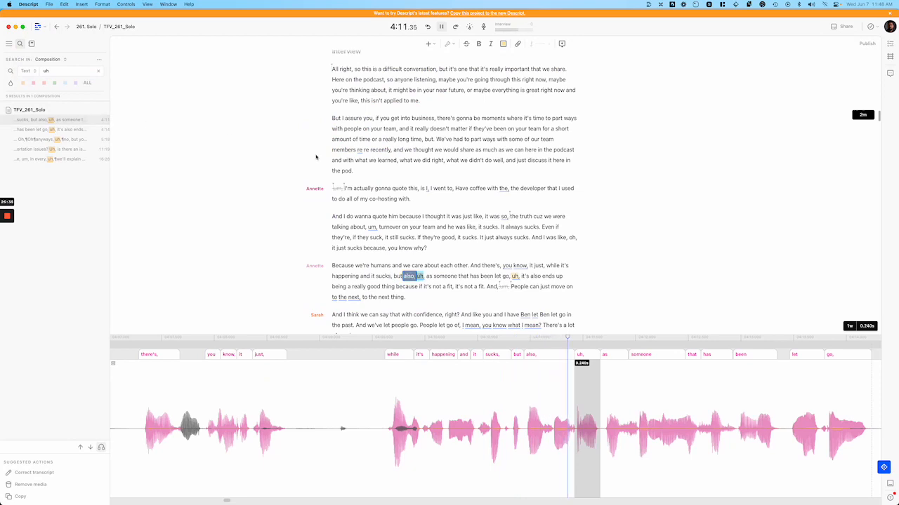
pyautogui.click(68, 131)
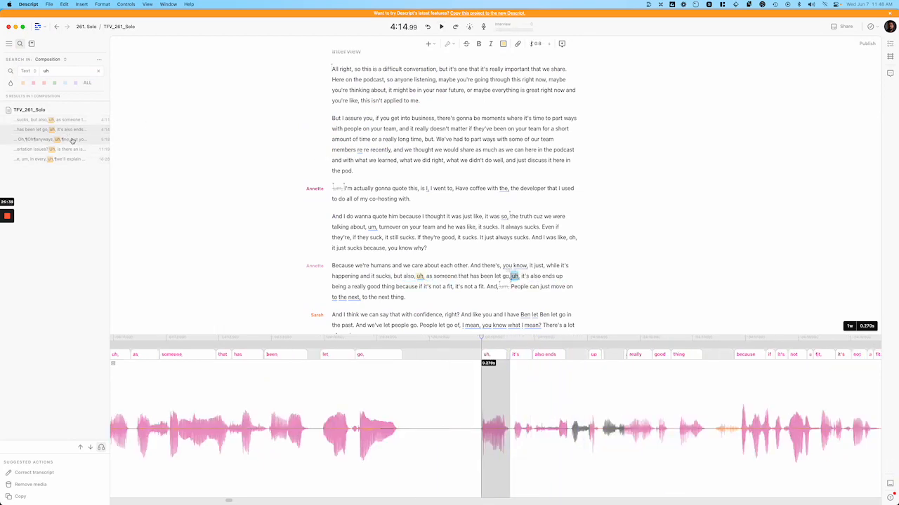
pyautogui.press('BackSpace')
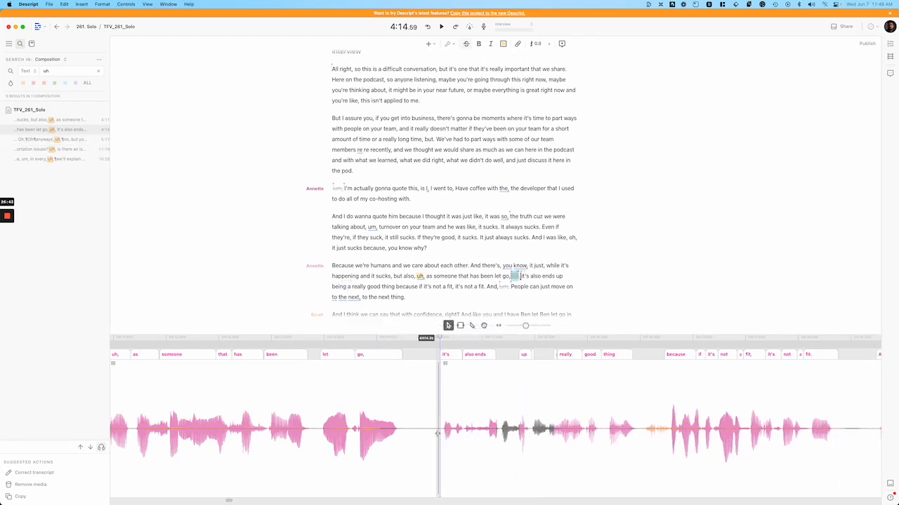
pyautogui.click(63, 139)
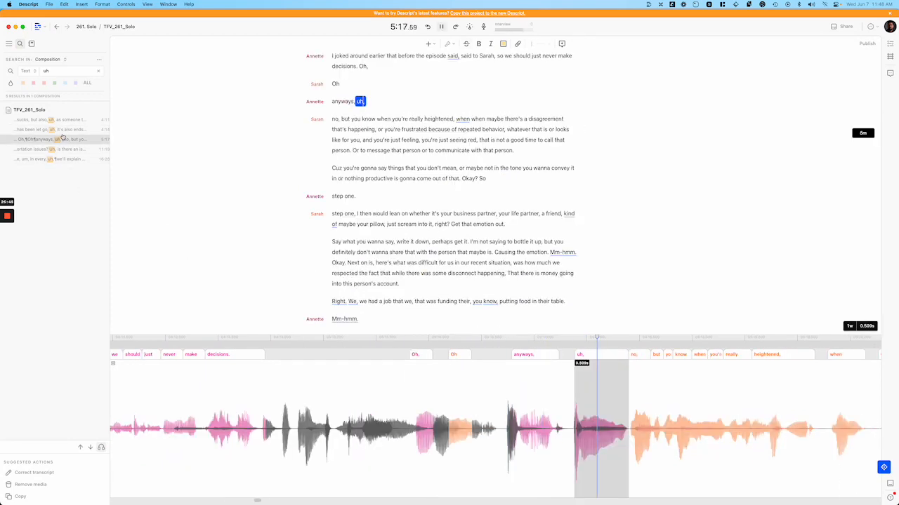
# - Ignore the "Uh" after "having transportation issues?", adjust the cut before "is there an issue", and play it
pyautogui.click(66, 149)
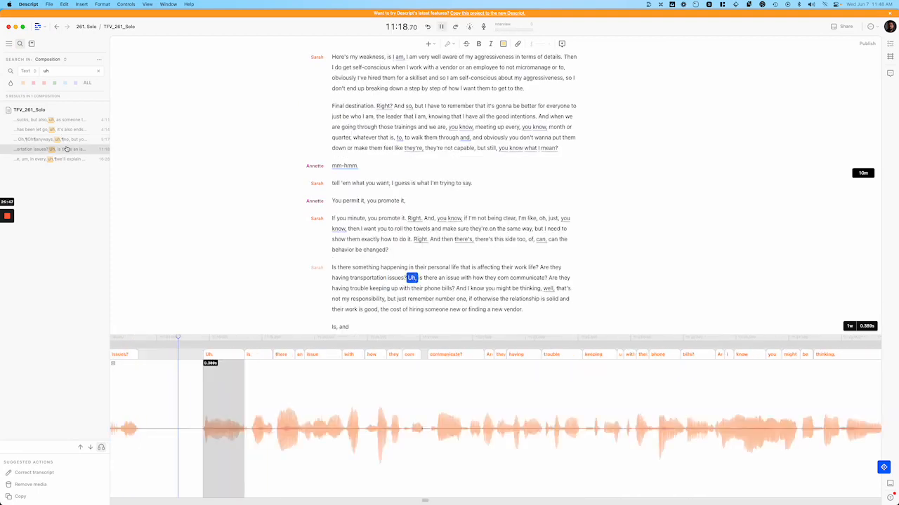
pyautogui.press('Delete')
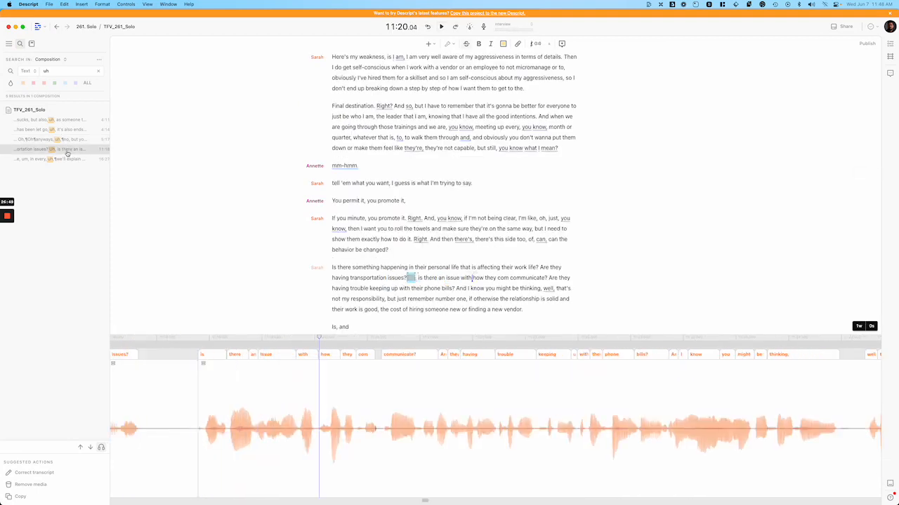
pyautogui.click(200, 447)
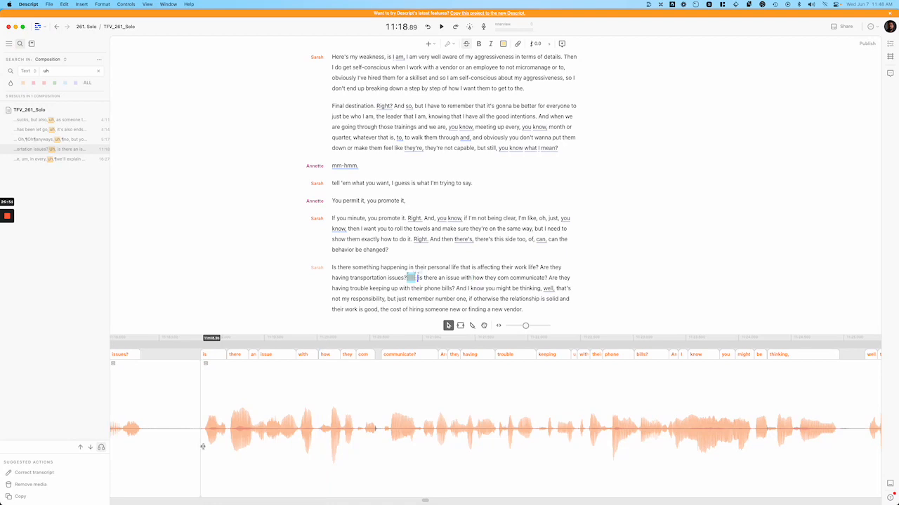
pyautogui.press('space')
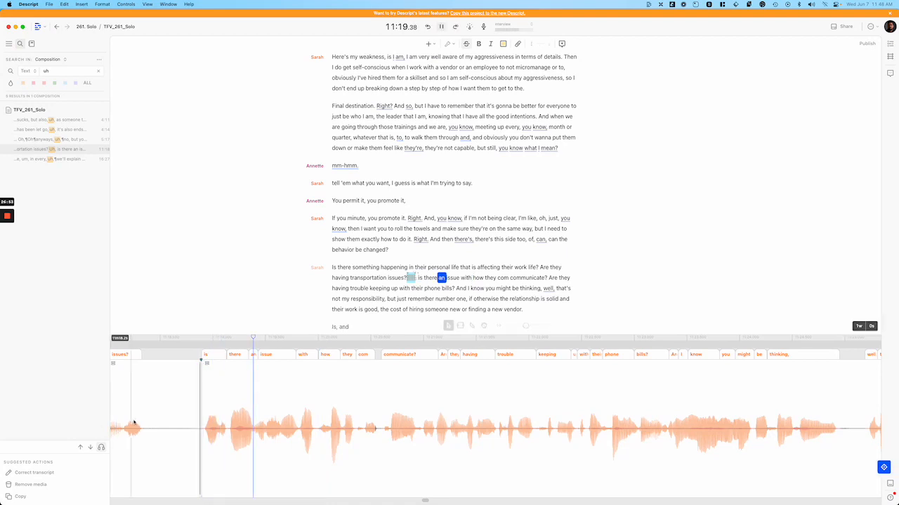
# - Replay the cut between "transportation issues?" and "is there an issue", and go to the last "uh" result, after "in every,"
pyautogui.hscroll(-2, 139, 423)
pyautogui.click(155, 423)
pyautogui.hscroll(-2, 155, 423)
pyautogui.hscroll(-3, 208, 415)
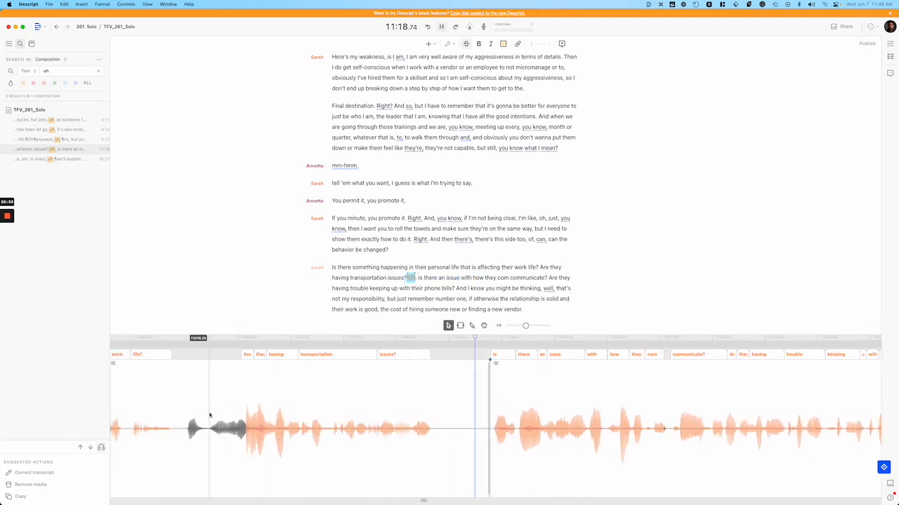
pyautogui.click(68, 153)
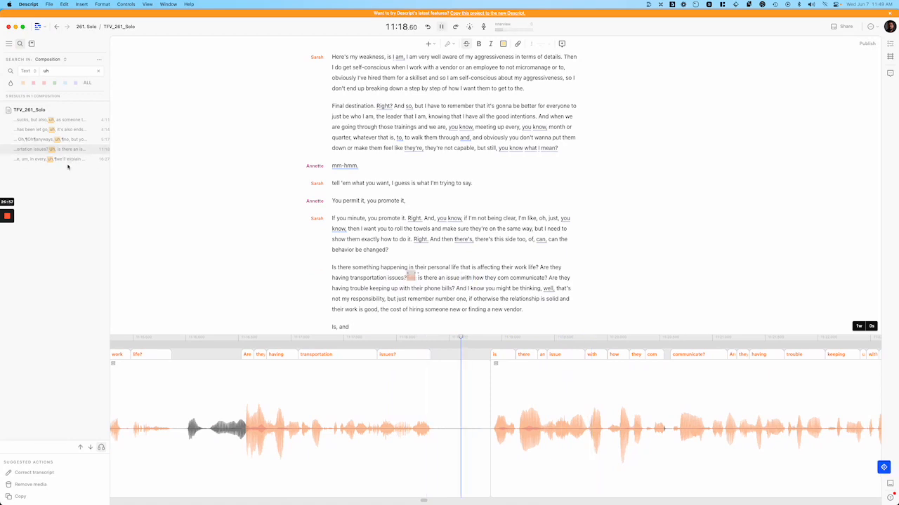
pyautogui.click(64, 159)
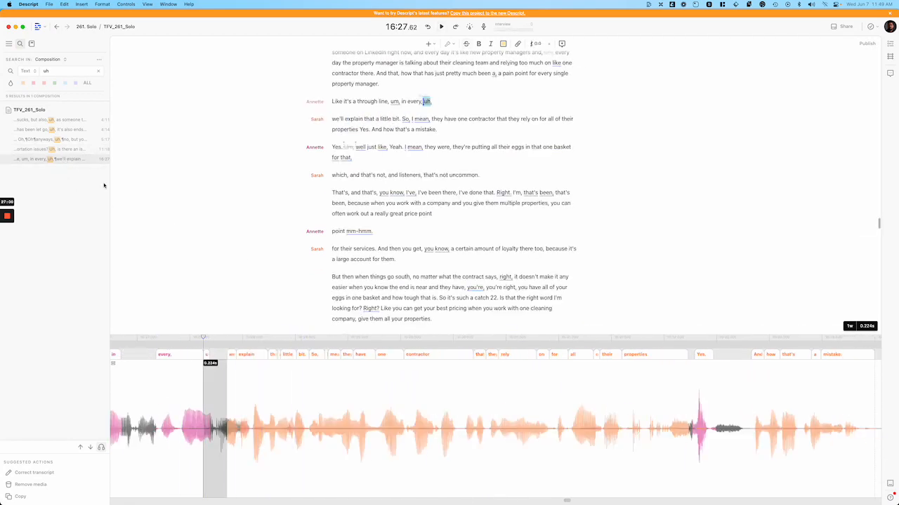
# - Switch the composition search from text to filler words, and look through the filter's list of filler words down to "Repeated words"
pyautogui.click(28, 71)
pyautogui.click(36, 104)
pyautogui.click(80, 71)
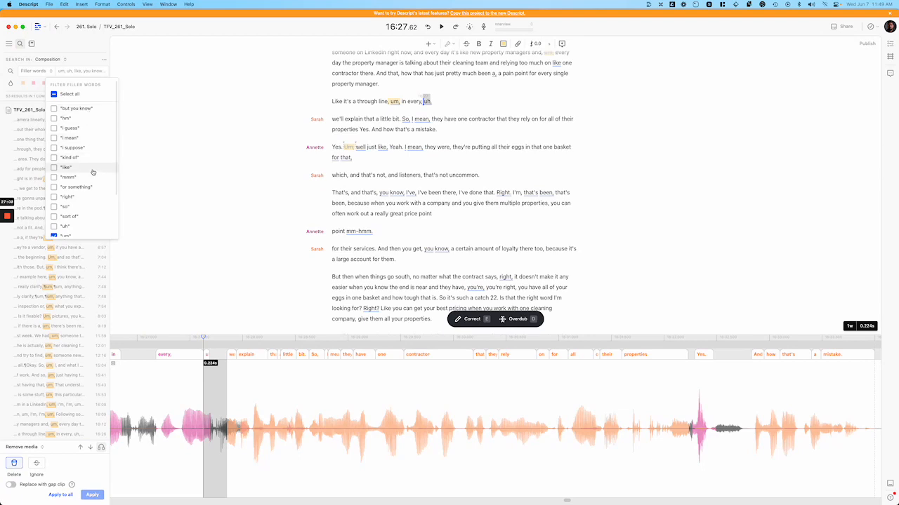
pyautogui.scroll(-1, 89, 200)
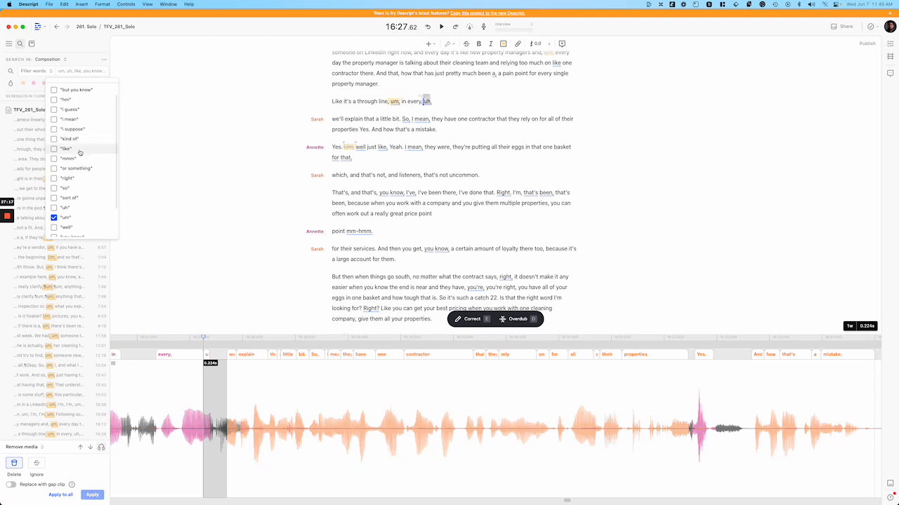
pyautogui.scroll(-2, 79, 162)
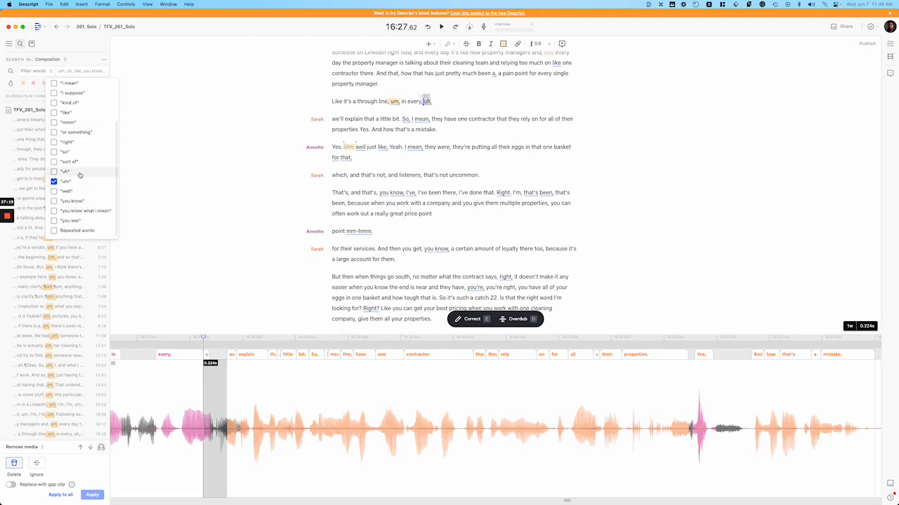
pyautogui.click(75, 49)
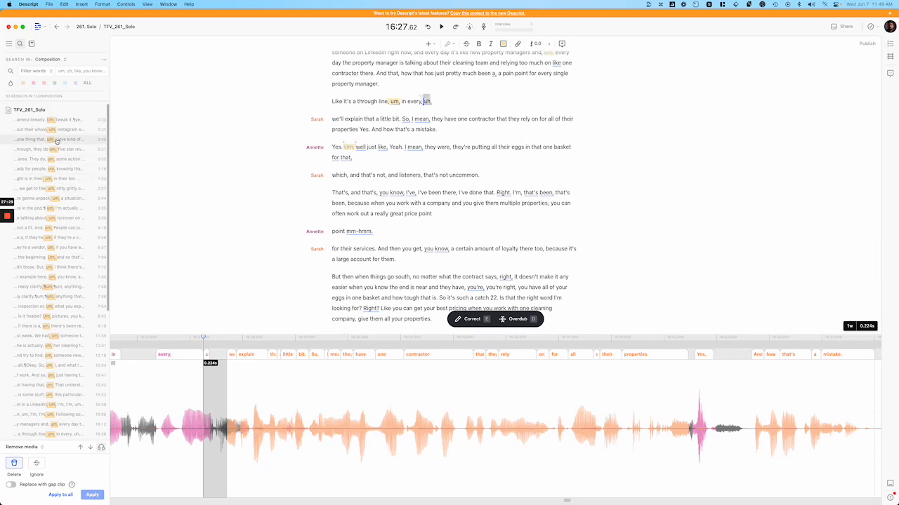
pyautogui.moveTo(7, 216)
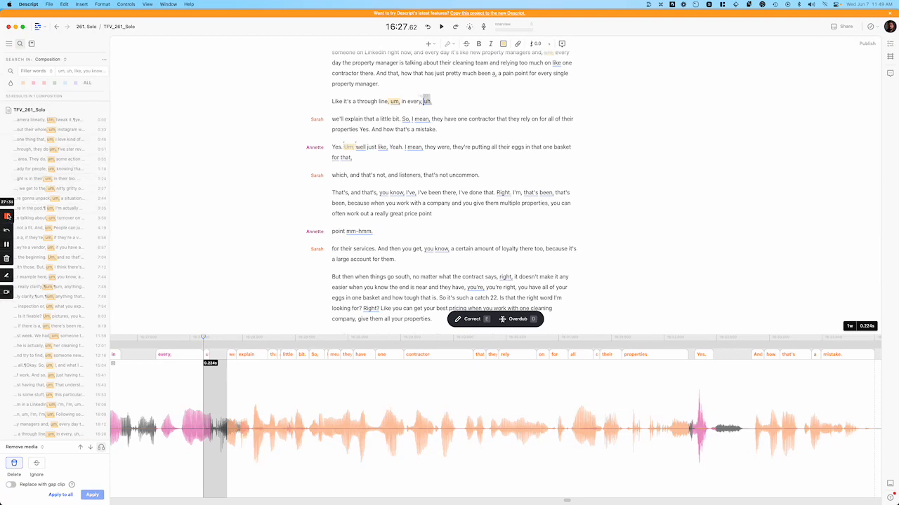